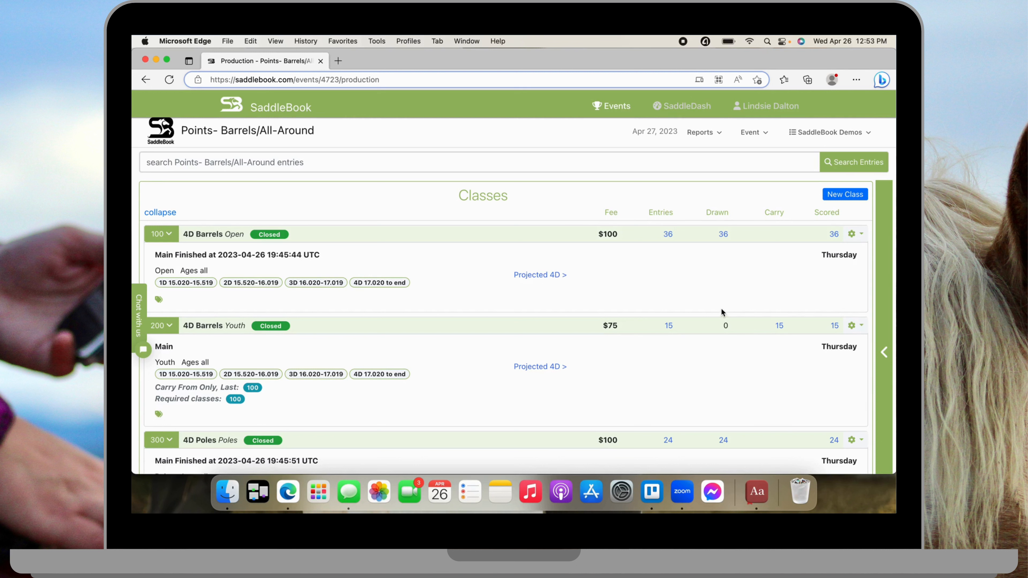
View the organization's member leaderboard and return to the organization's dashboard.
left_click(802, 138)
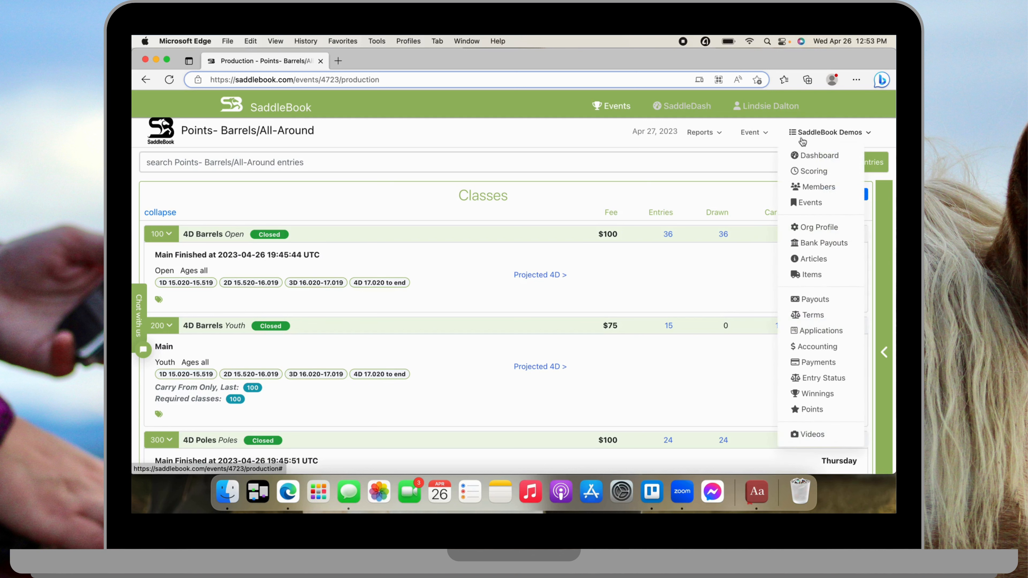
left_click(798, 158)
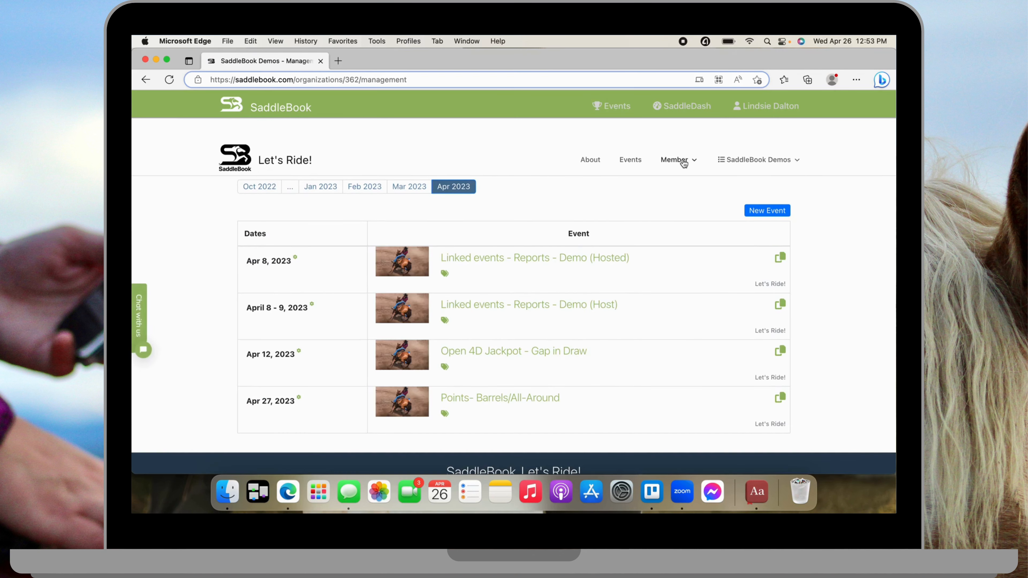
mouse_move(683, 164)
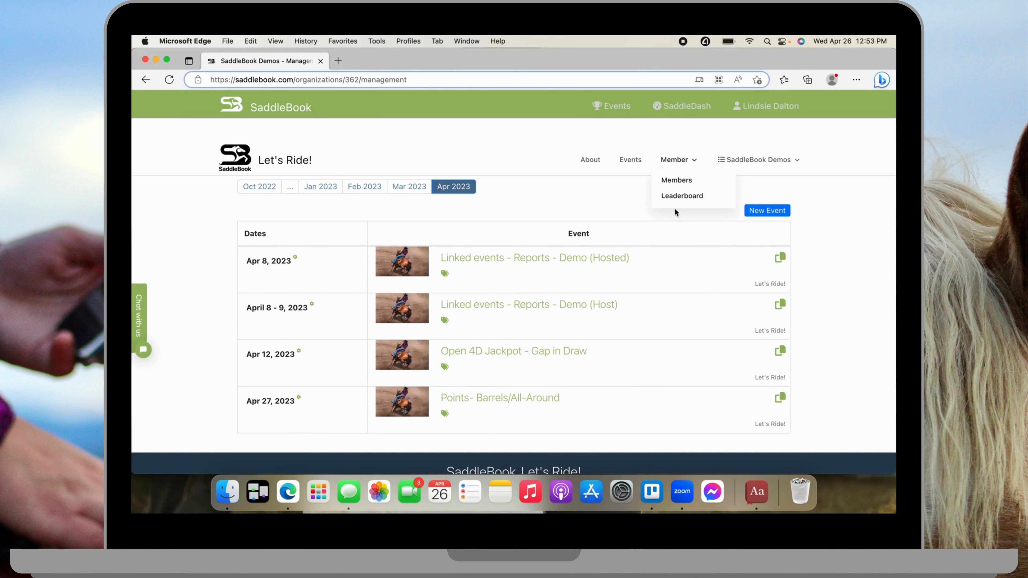
left_click(675, 197)
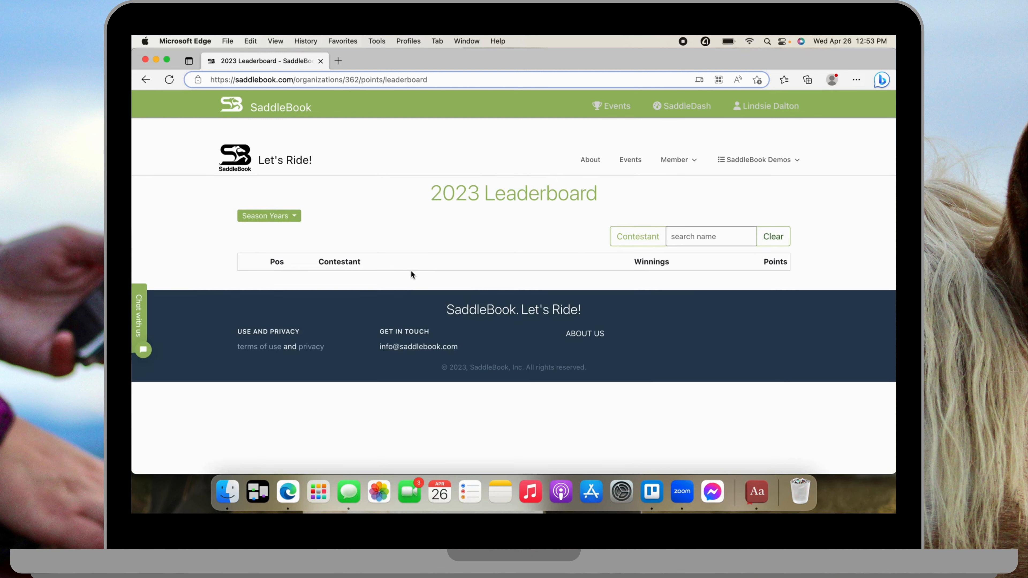
left_click(737, 161)
left_click(729, 178)
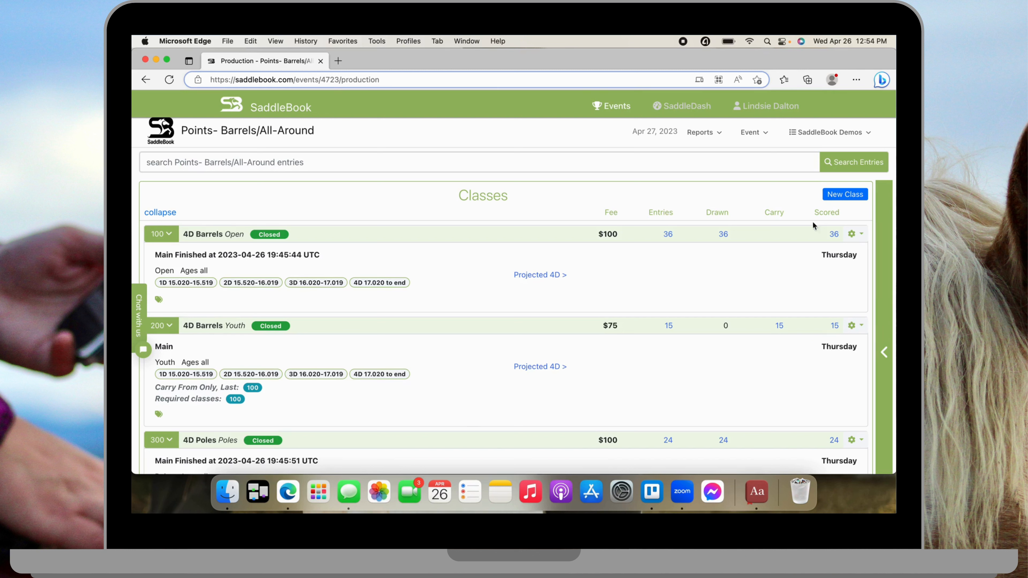
Open the organization profile for editing at the Members, Membership, and Points section.
left_click(832, 136)
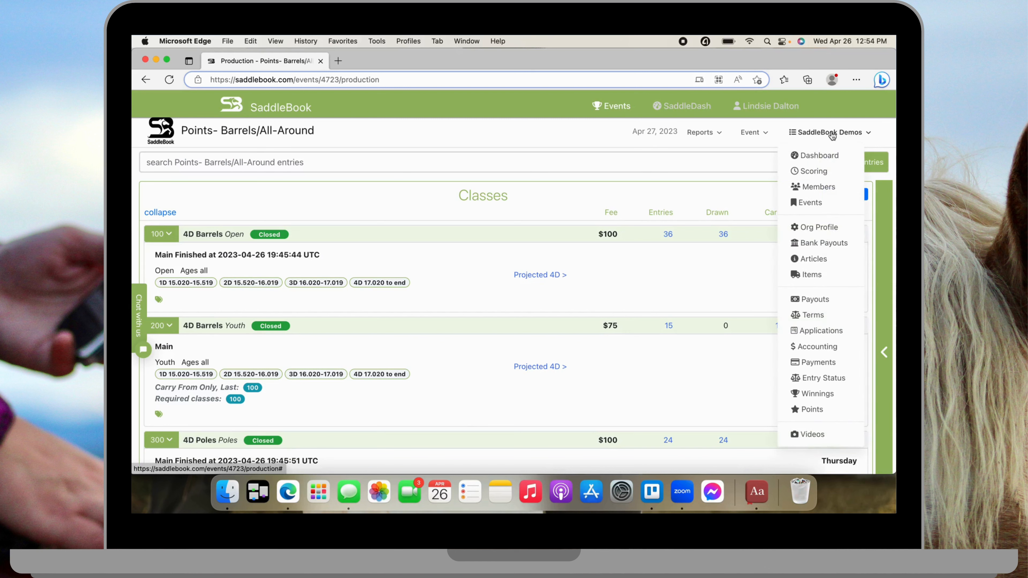
left_click(792, 227)
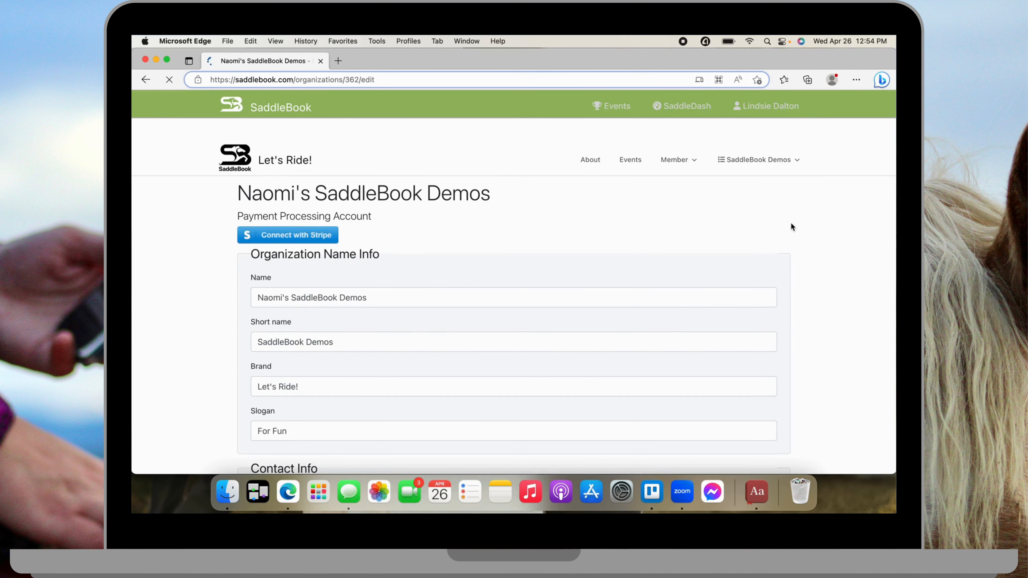
scroll(822, 318, "down", 15)
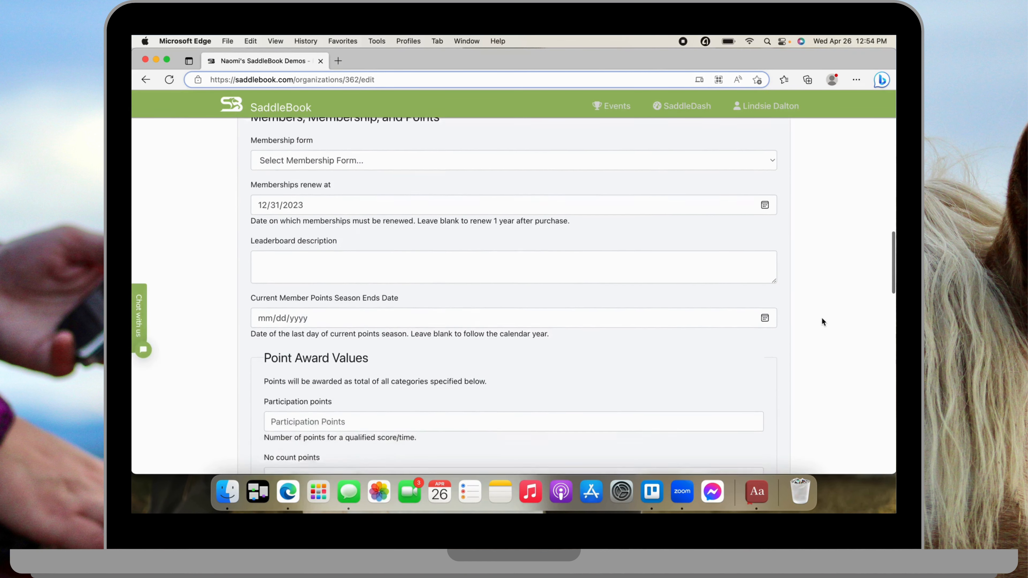
scroll(821, 319, "up", 1)
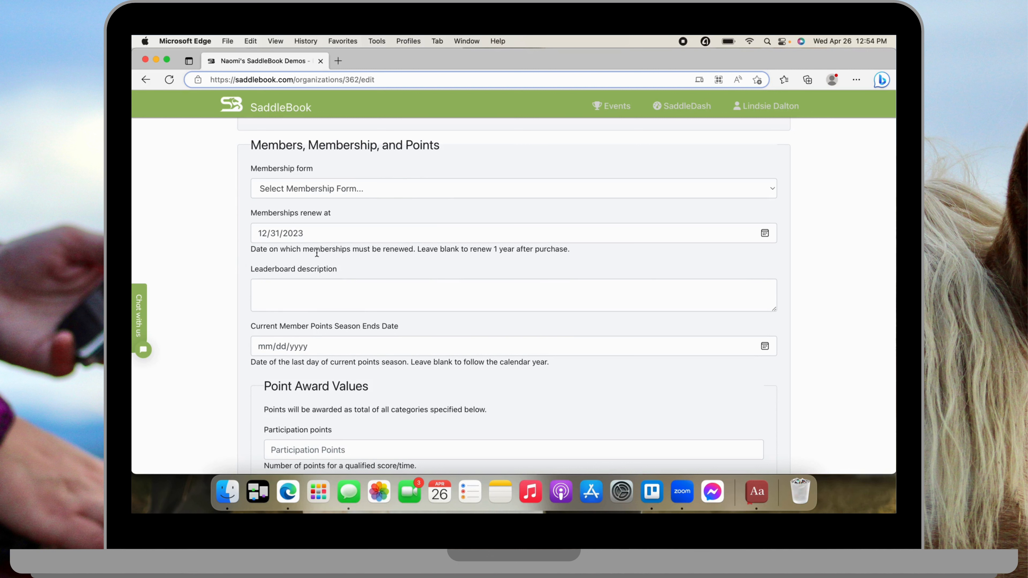
scroll(212, 340, "down", 1)
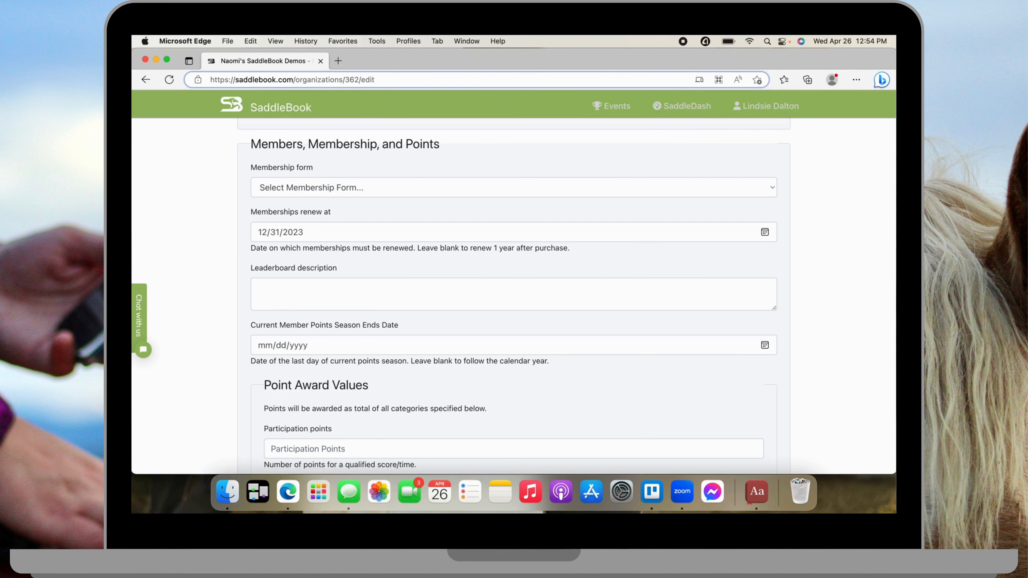
Set the Current Member Points Season Ends Date to 12/31/2023.
scroll(240, 324, "down", 5)
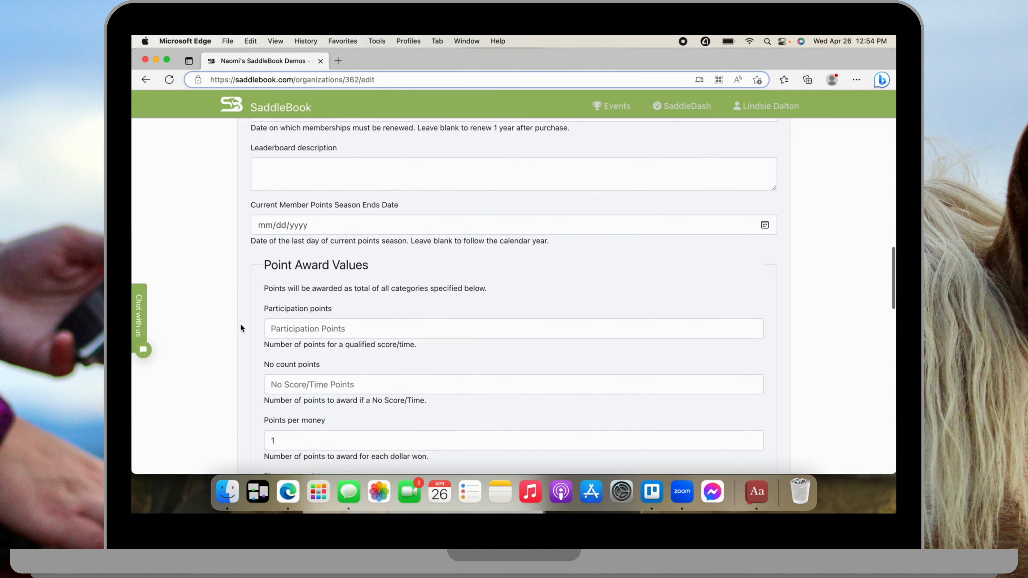
scroll(240, 328, "down", 2)
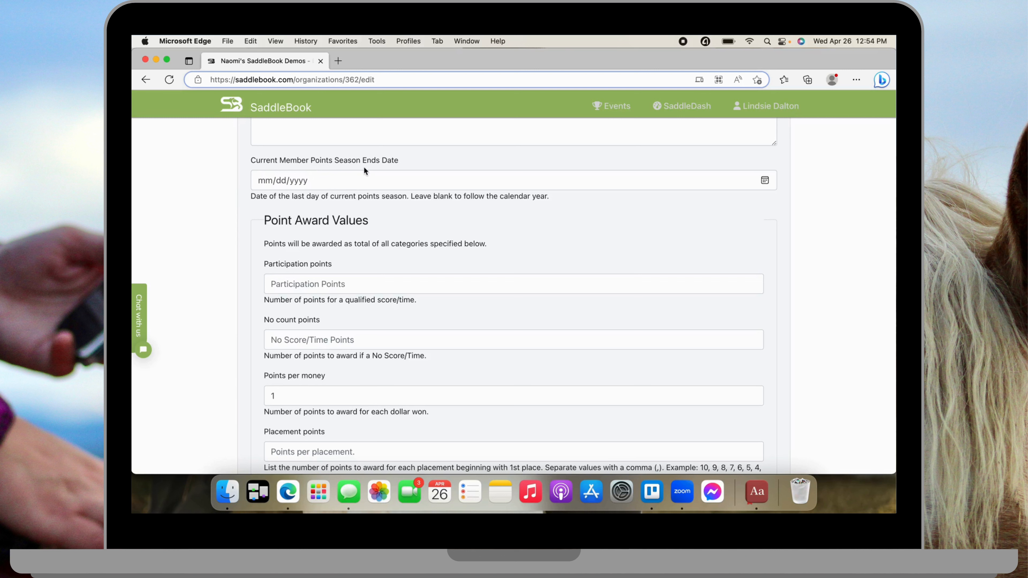
left_click(269, 182)
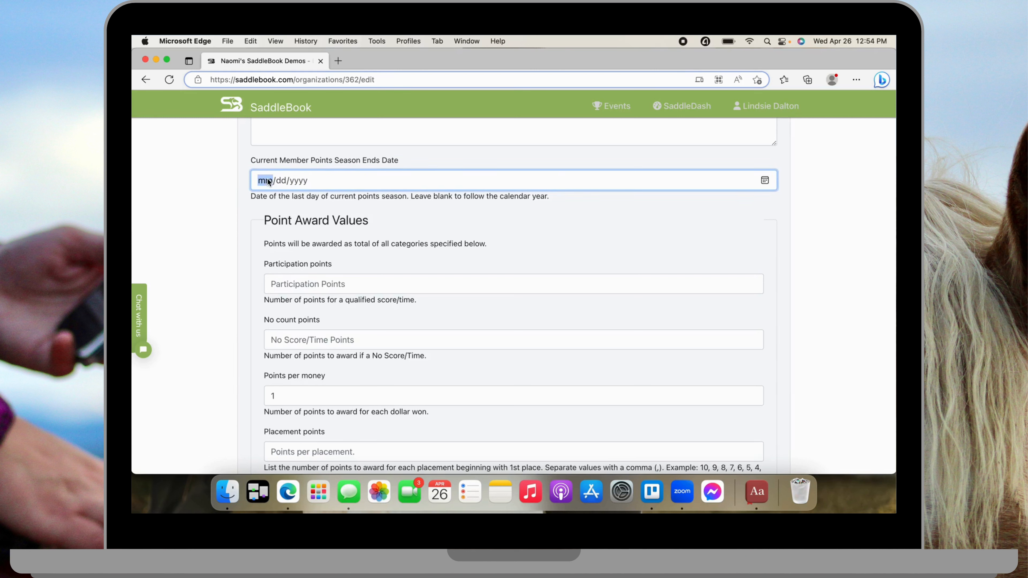
type("12/31/02023")
left_click(359, 201)
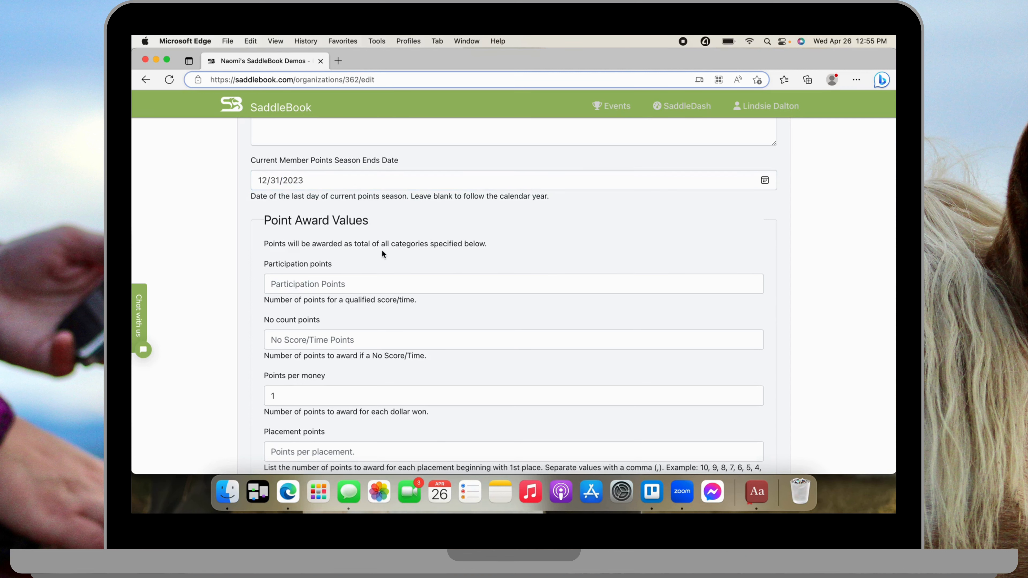
scroll(382, 254, "down", 5)
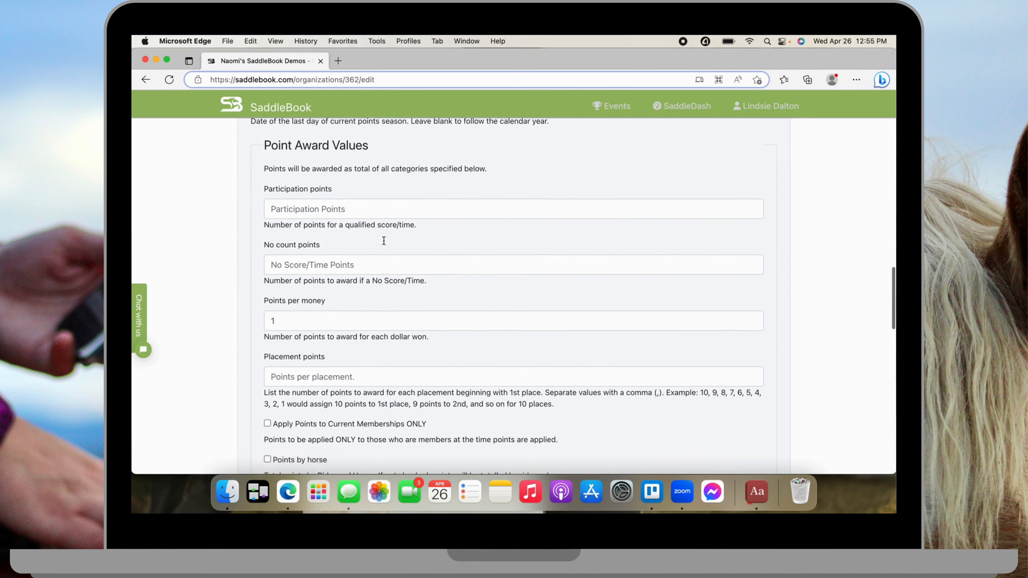
scroll(384, 240, "down", 1)
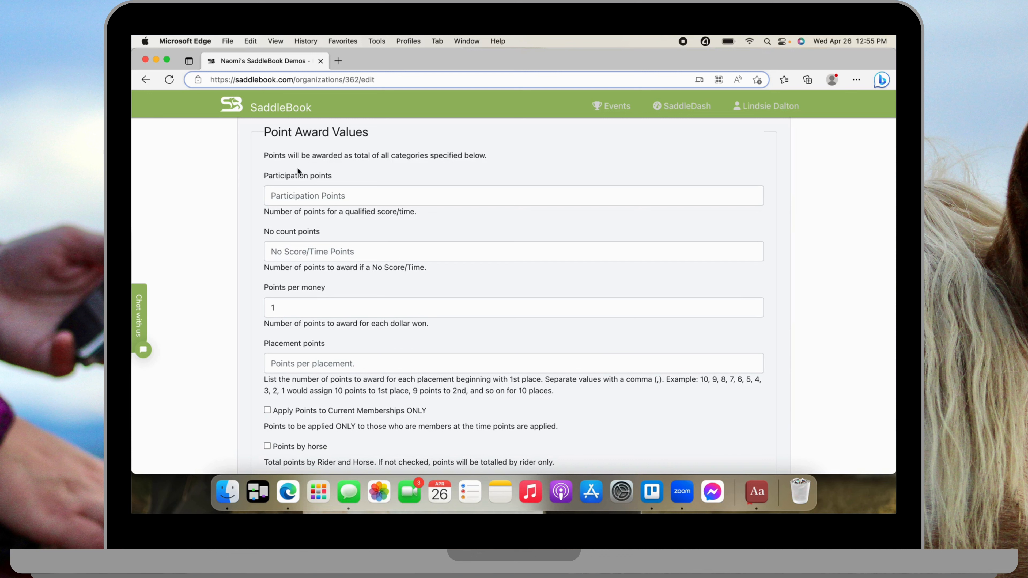
left_click(299, 194)
type("1")
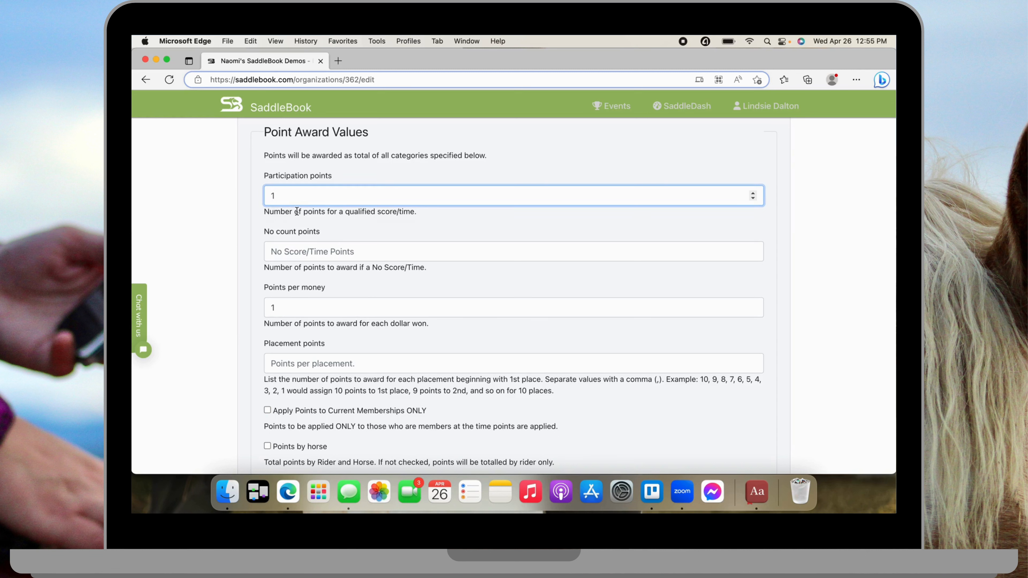
key("BackSpace")
left_click(281, 258)
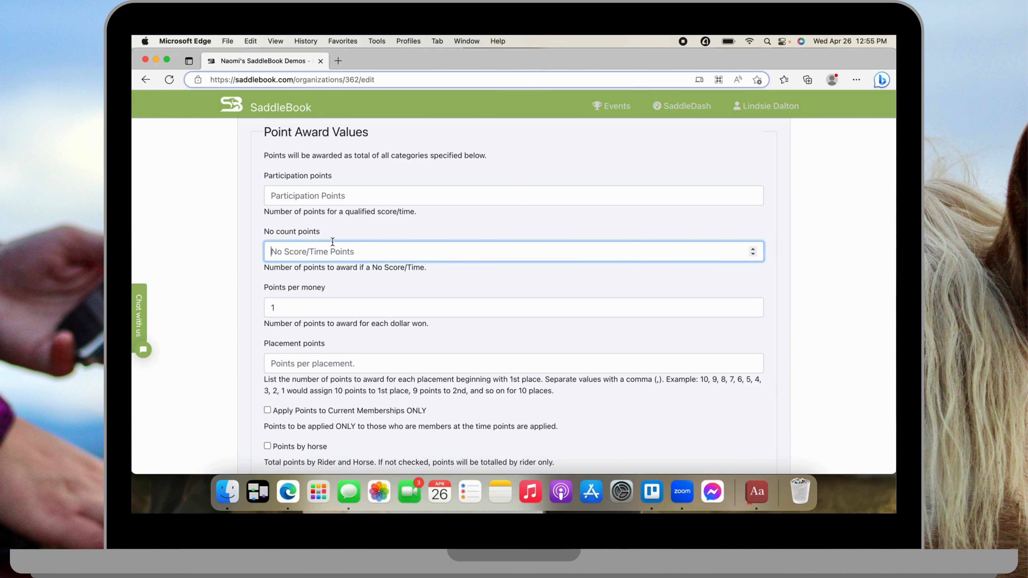
Clear the Points per money value so that no points are awarded per dollar won.
scroll(297, 283, "down", 4)
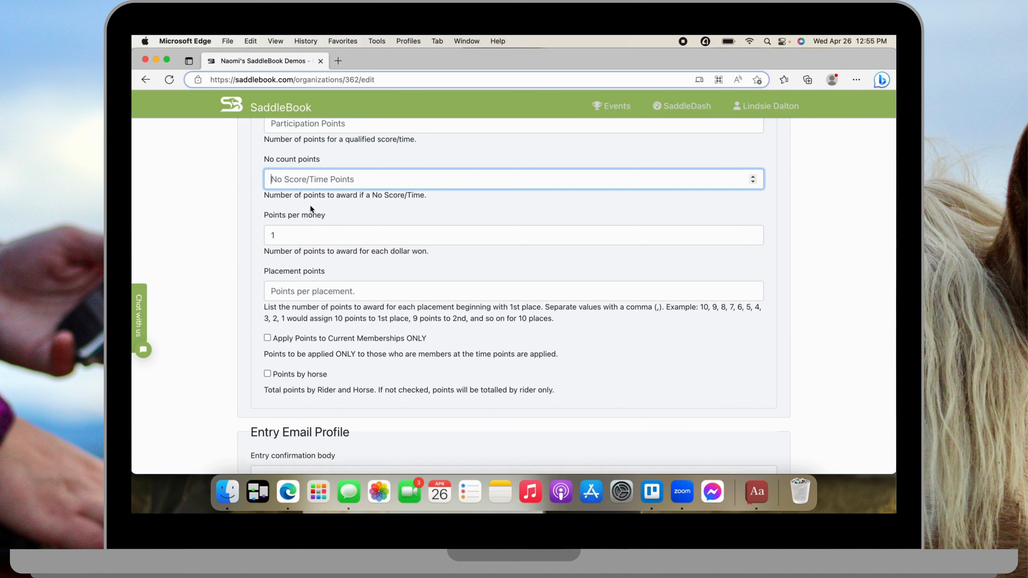
left_click(309, 204)
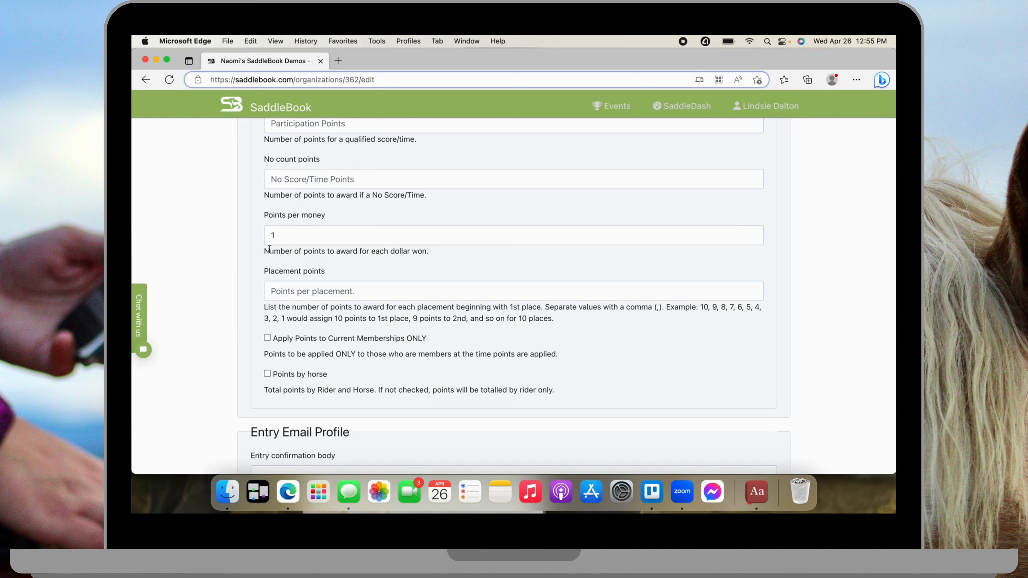
left_click(315, 238)
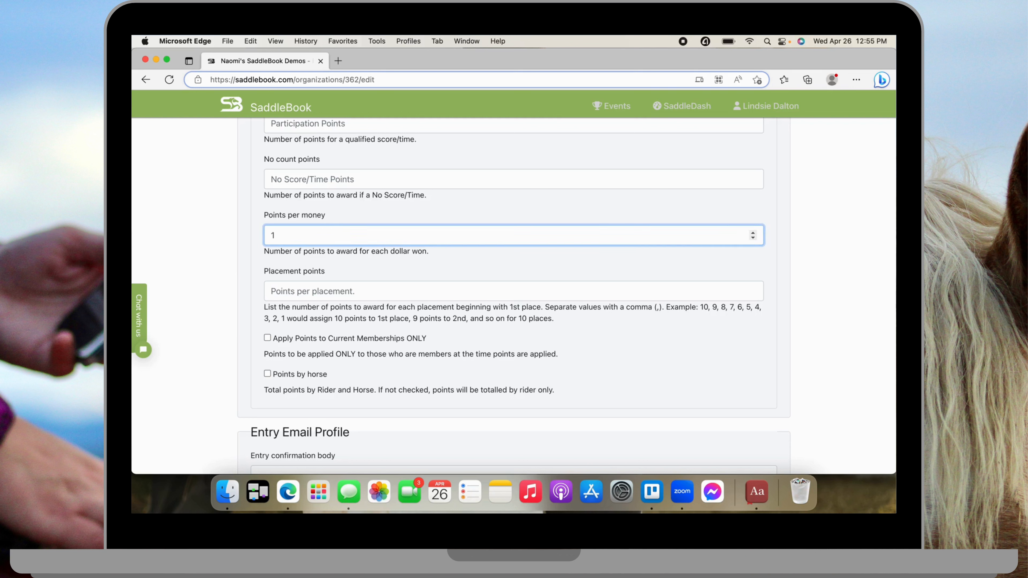
key("BackSpace")
left_click(305, 259)
Set the Placement points to 10, 9, 8, 7, 6, 5, 4, 3, 2, 1.
scroll(306, 259, "down", 3)
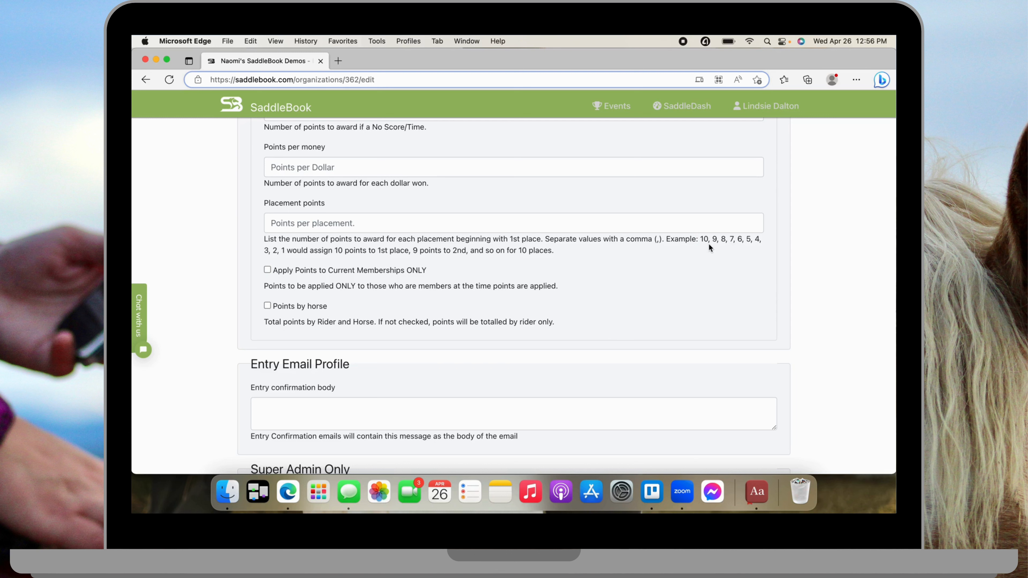
left_click(568, 223)
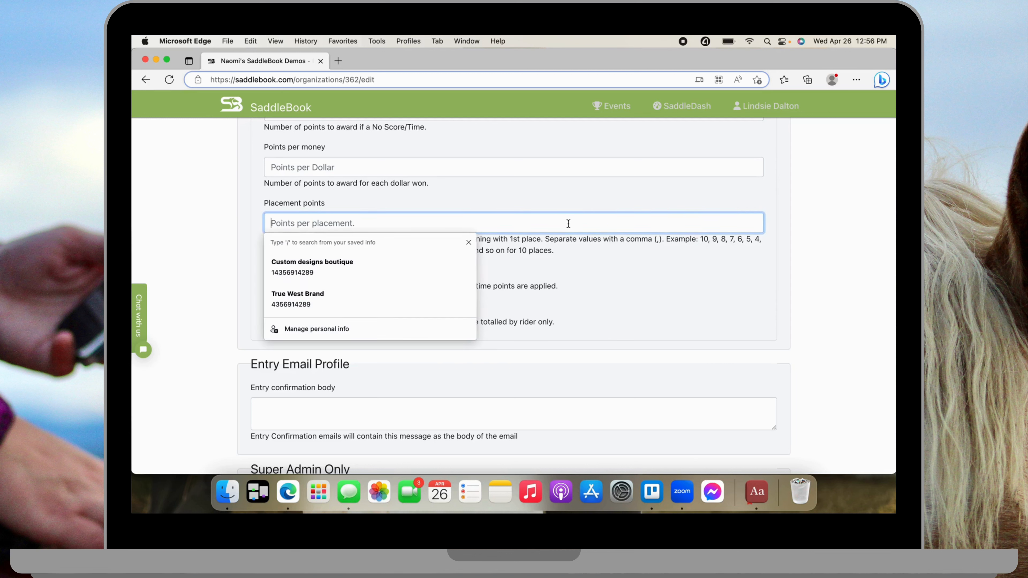
type("10")
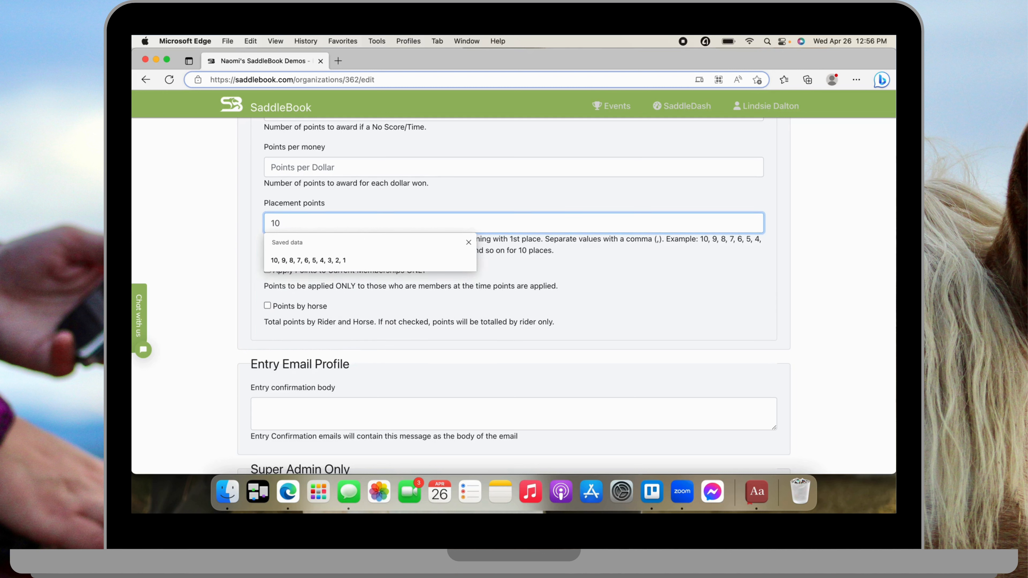
left_click(313, 261)
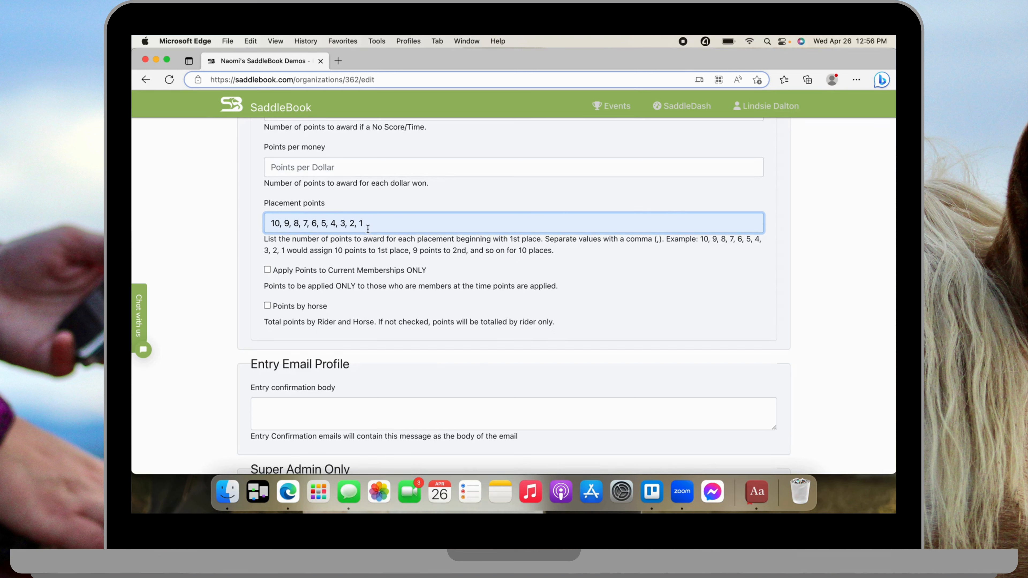
Enable Apply Points to Current Memberships ONLY and Points by horse in the point award values.
left_click(379, 269)
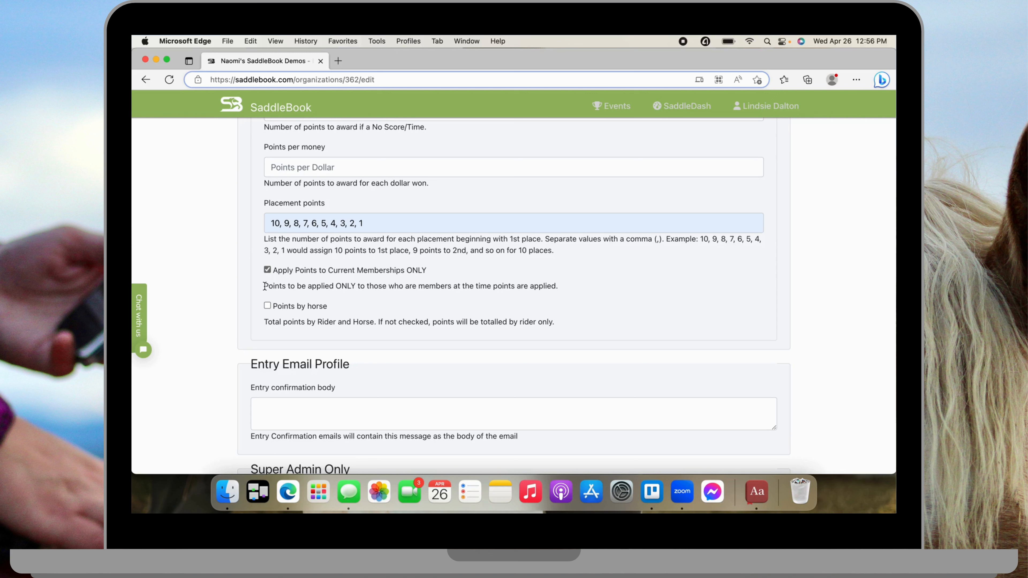
left_click(269, 270)
scroll(333, 313, "down", 3)
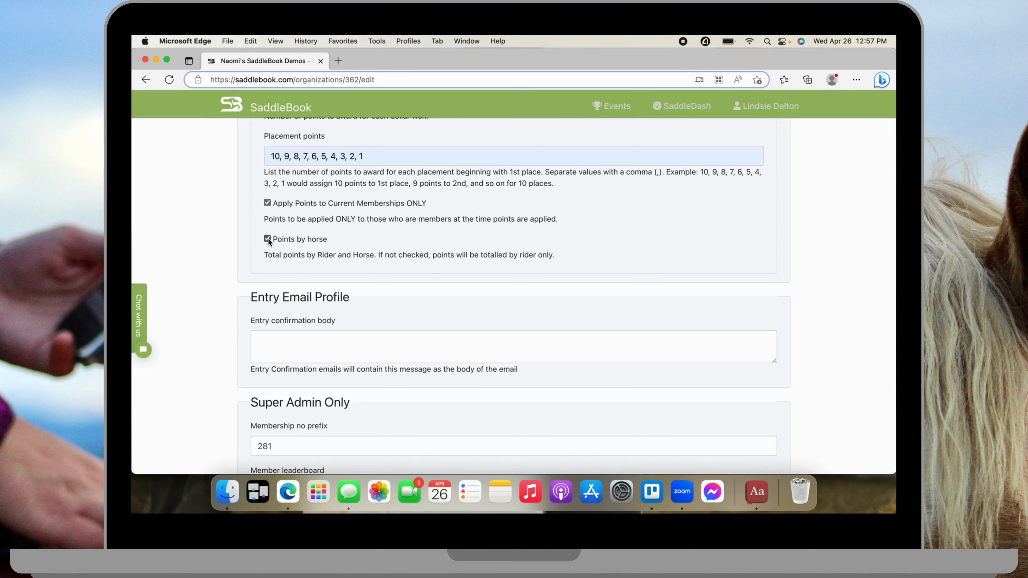
scroll(253, 263, "up", 7)
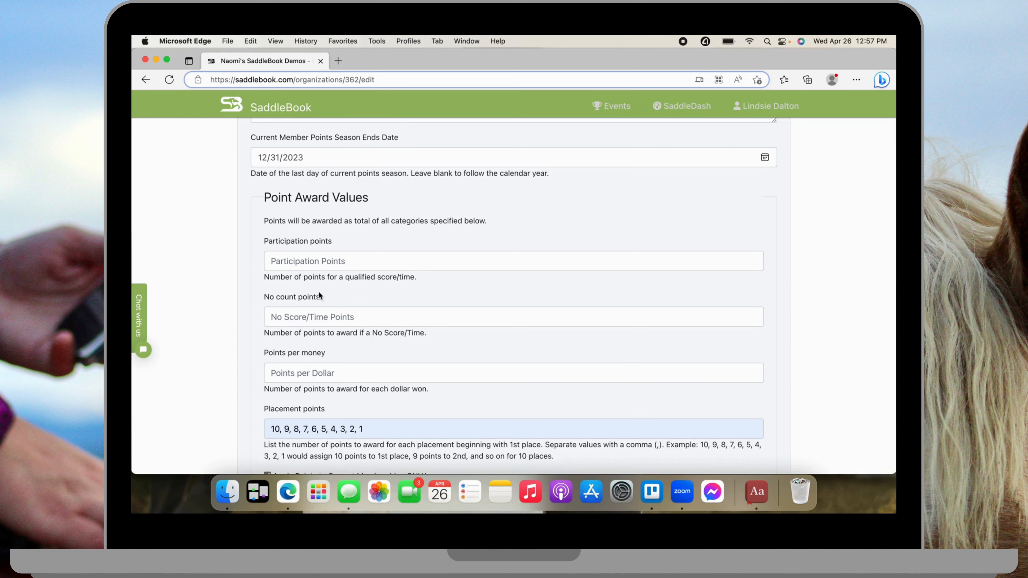
scroll(253, 357, "down", 2)
scroll(253, 356, "down", 4)
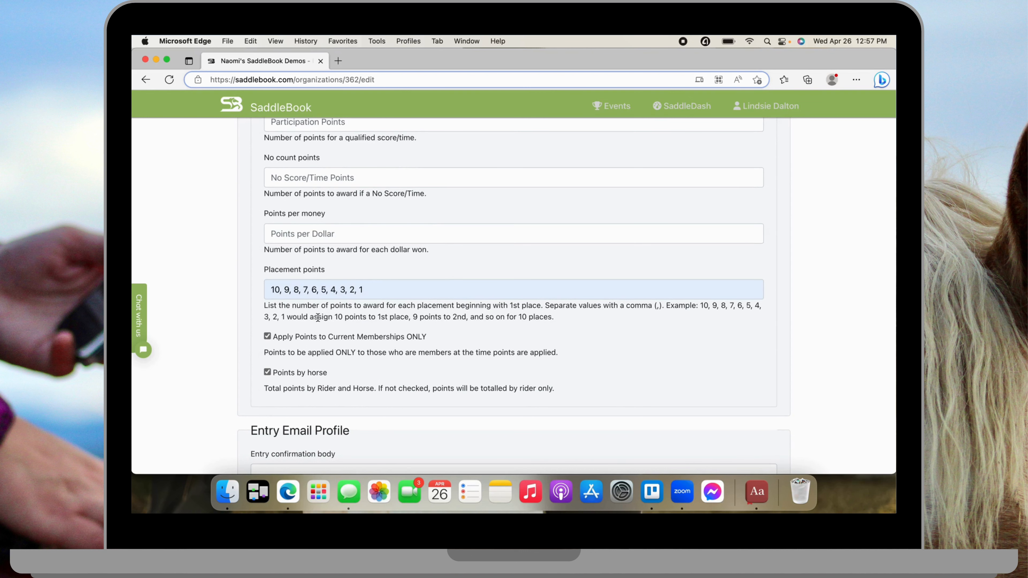
scroll(249, 387, "down", 3)
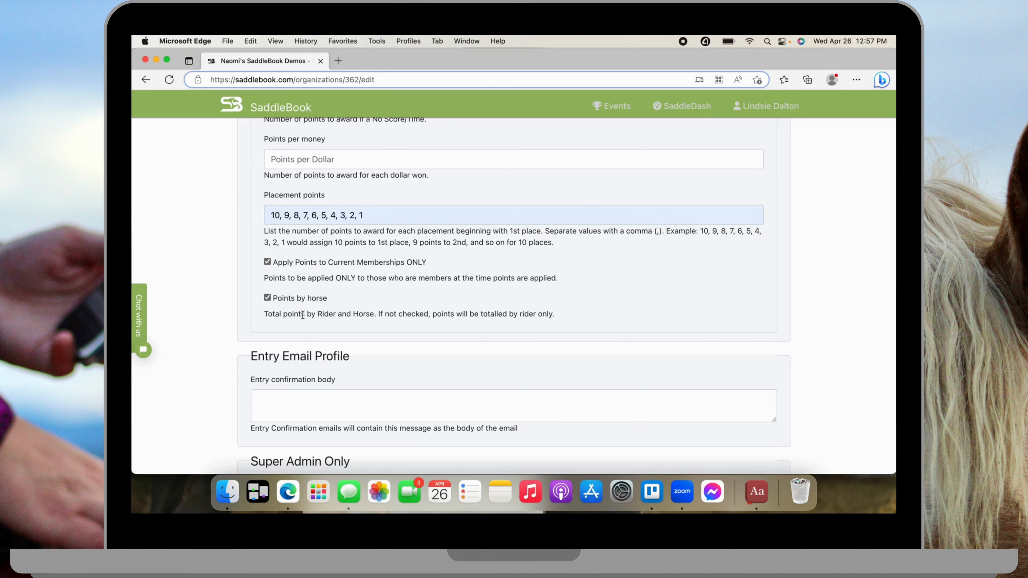
scroll(303, 314, "down", 1)
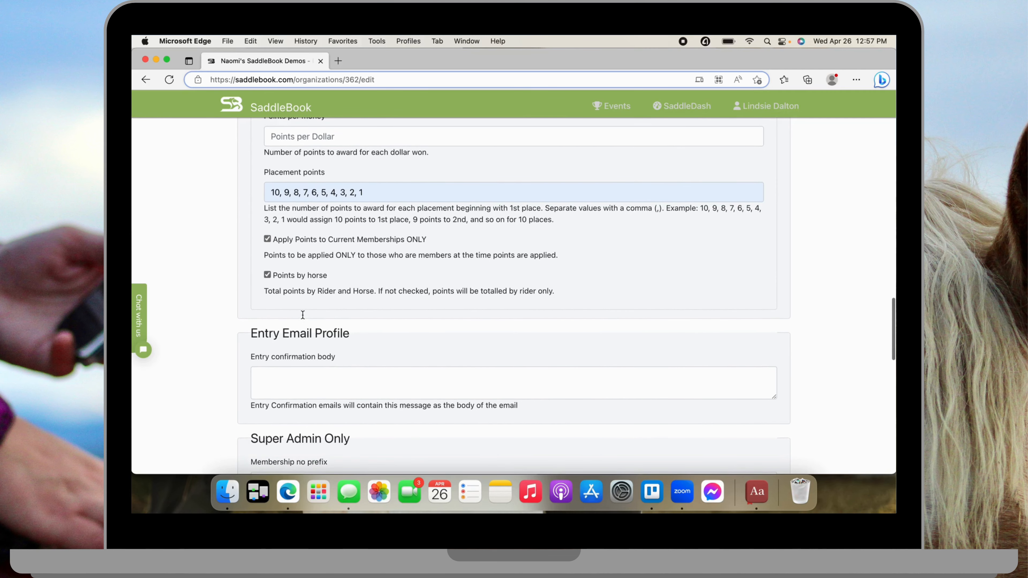
scroll(303, 314, "up", 1)
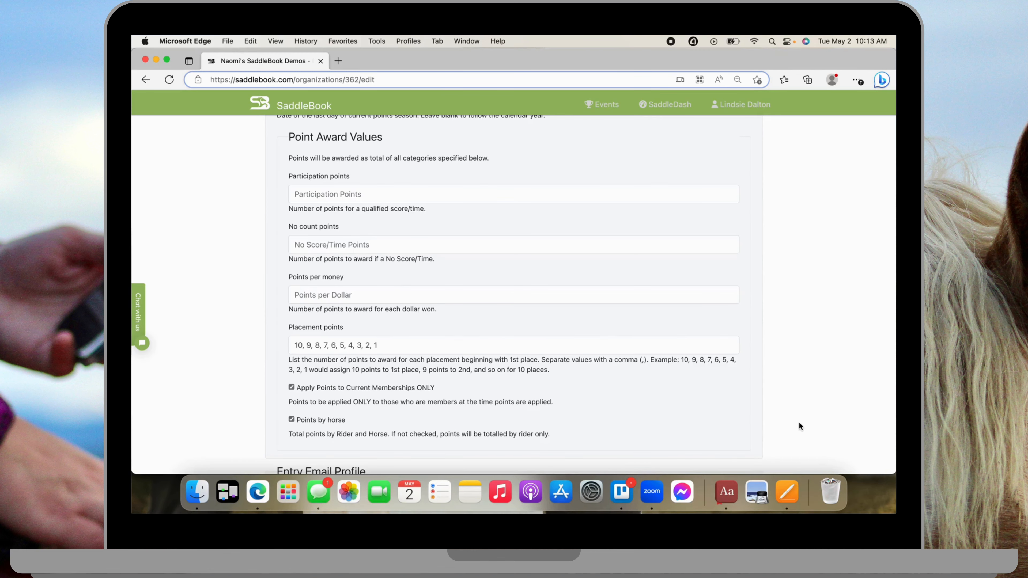
Return from the organization profile to the organization's dashboard with its list of events.
scroll(798, 422, "up", 15)
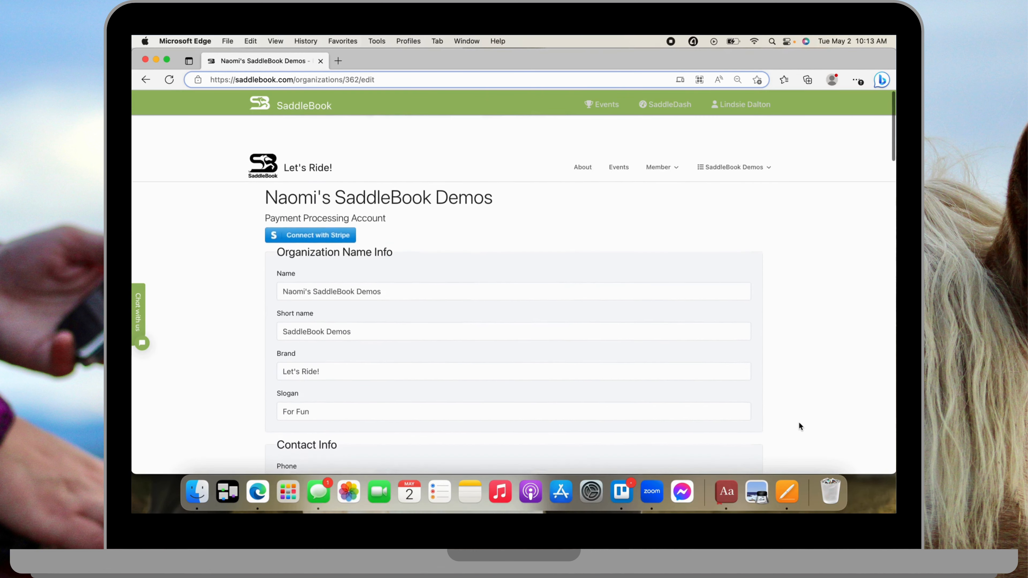
left_click(732, 161)
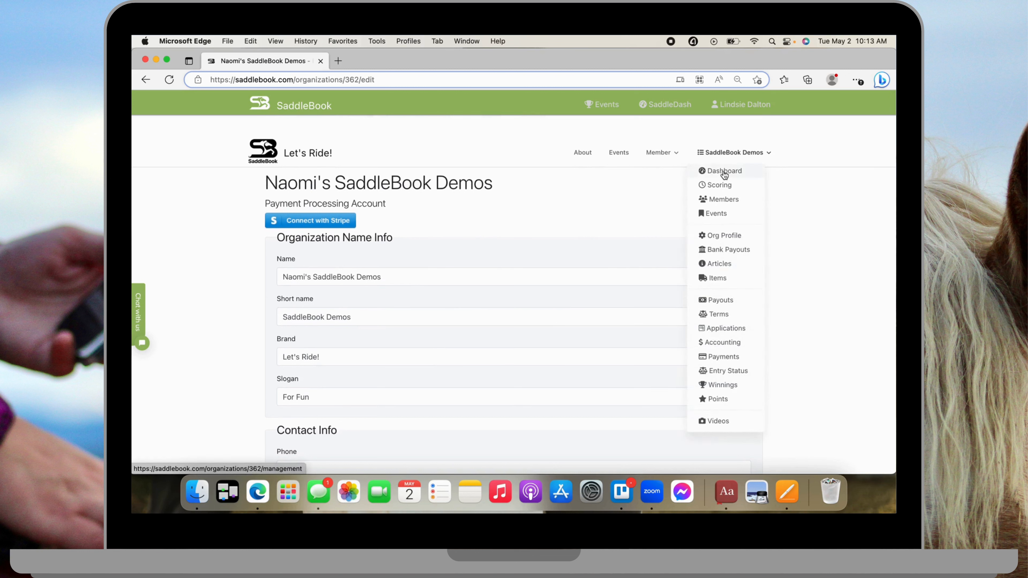
left_click(724, 174)
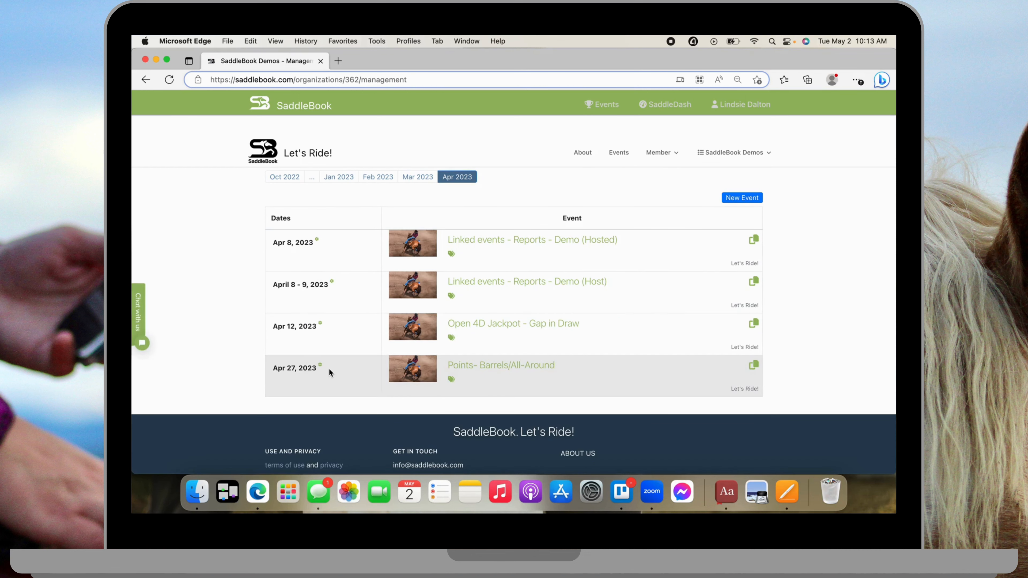
Open the Apr 27, 2023 event Points- Barrels/All-Around and review the classes on its production page.
left_click(322, 368)
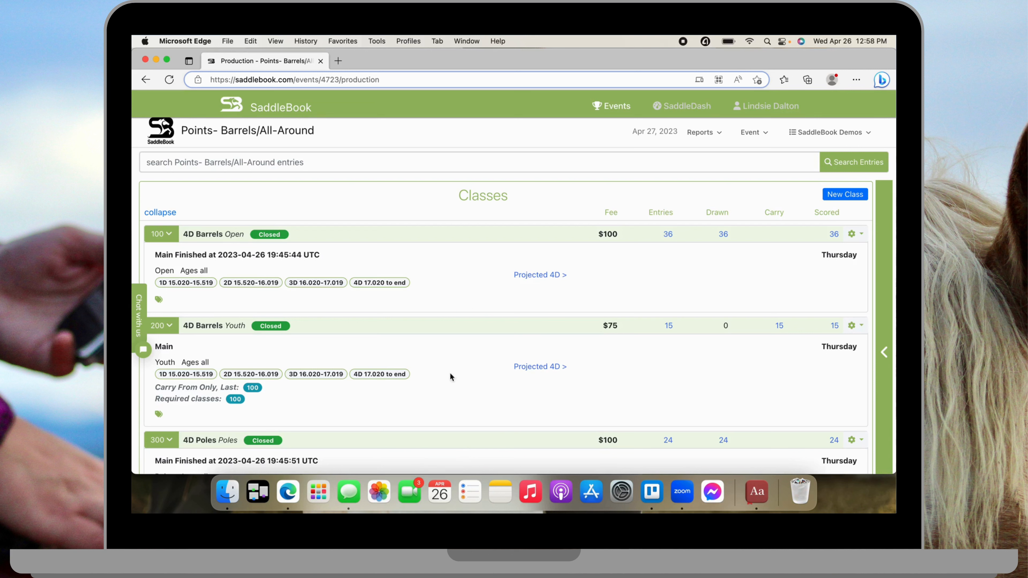
scroll(428, 408, "down", 3)
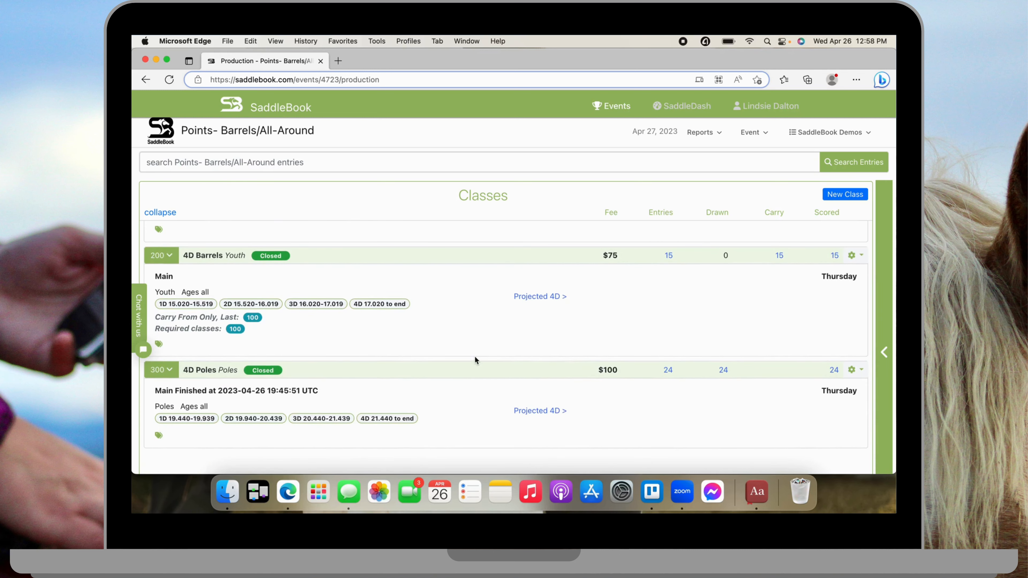
scroll(471, 355, "up", 3)
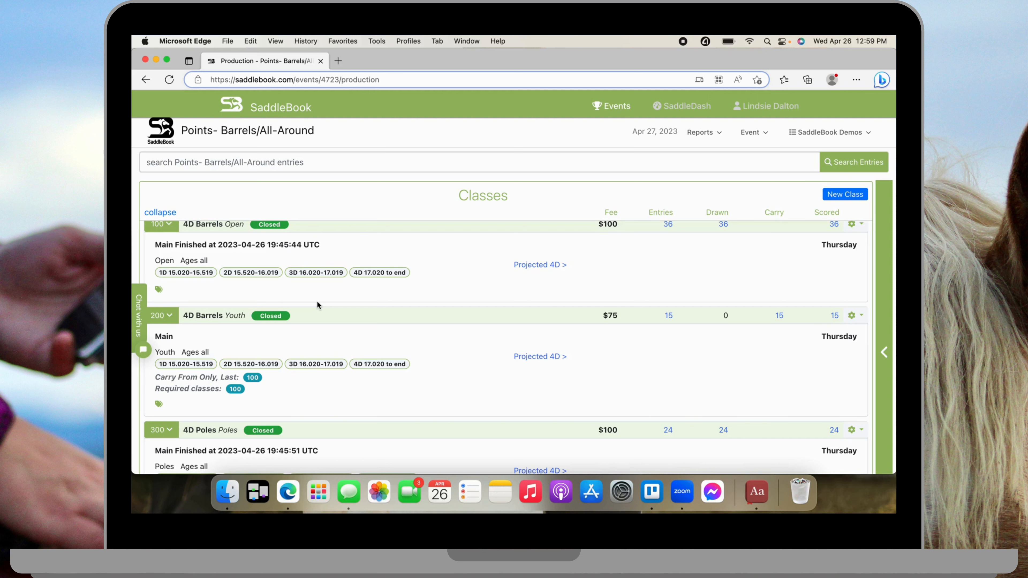
key("super+minus")
key("super+minus")
key("super+minus")
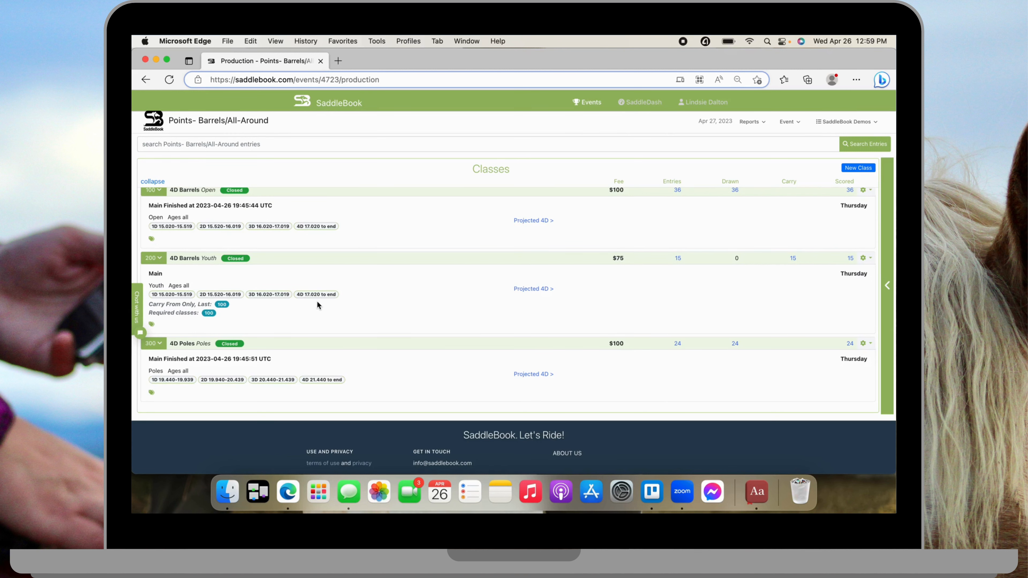
scroll(150, 237, "down", 1)
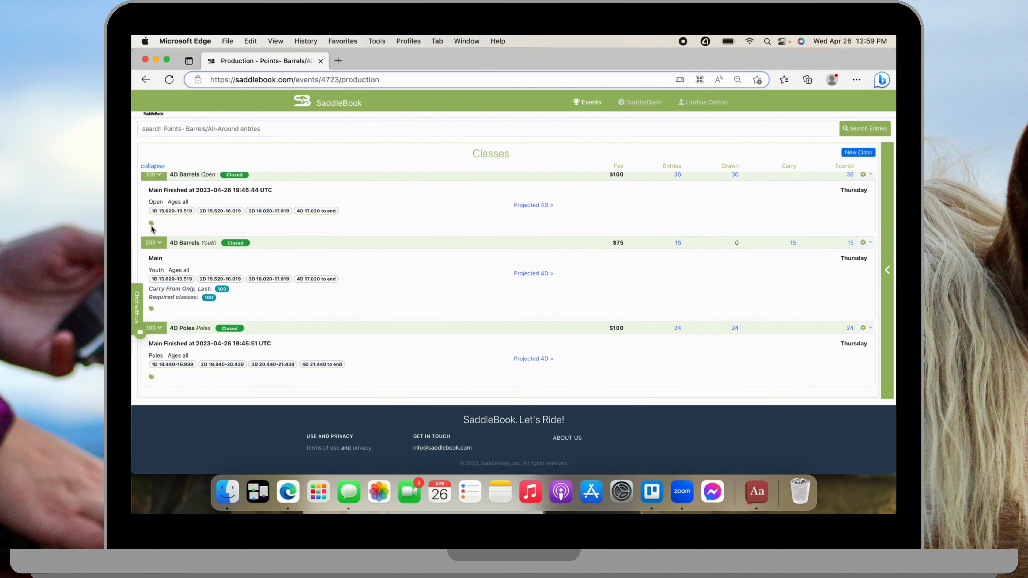
key("super+minus")
key("super+minus")
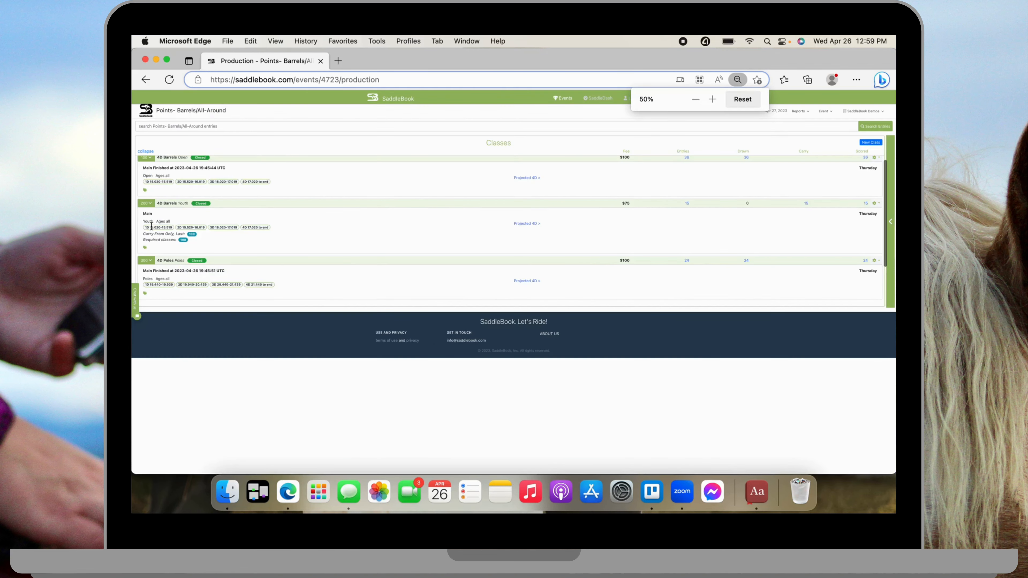
Add a new category named 4D Open Barrels-Spring Series to class 100, 4D Barrels Open.
left_click(146, 192)
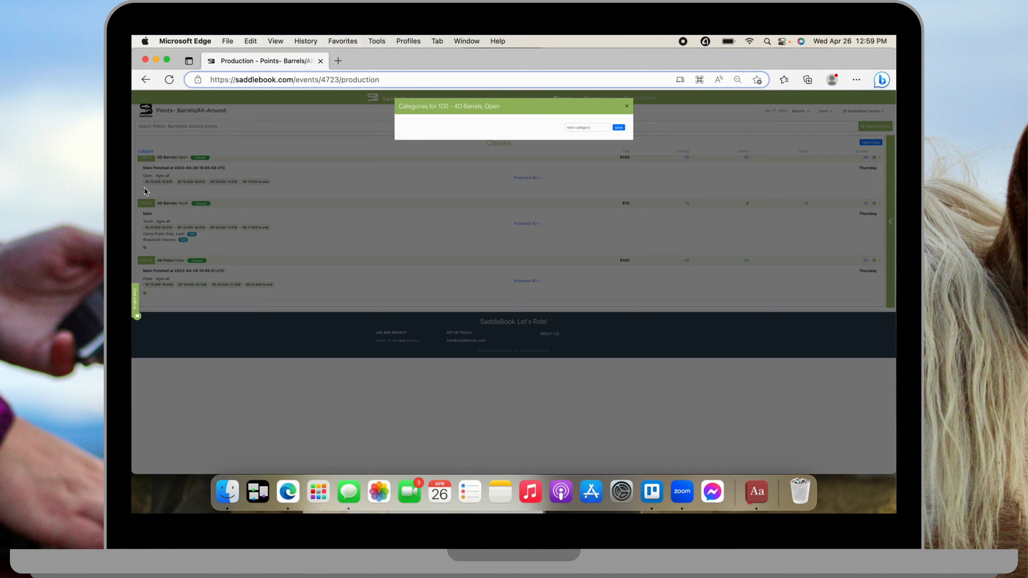
key("super+equal")
key("super+equal")
key("super+equal")
key("super+equal")
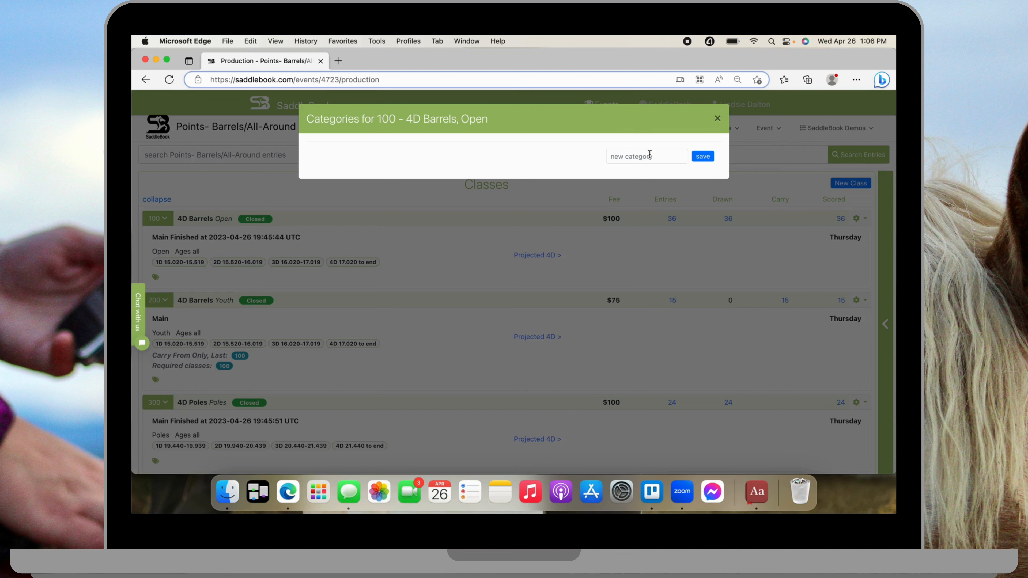
left_click(622, 156)
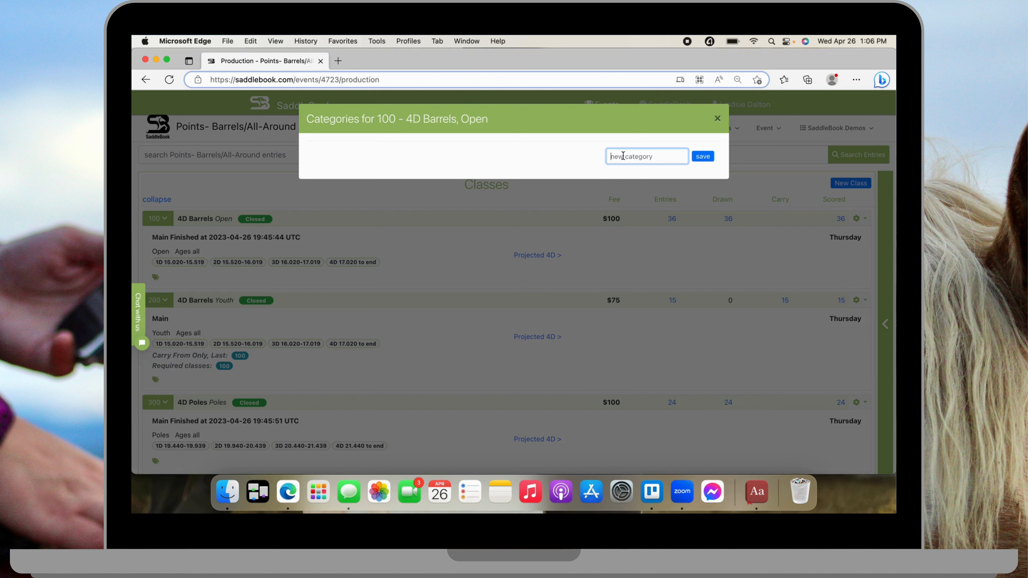
type("4D ")
type("Open Bar")
type("rels")
type("-")
type("Spring S")
type("eries")
left_click(704, 156)
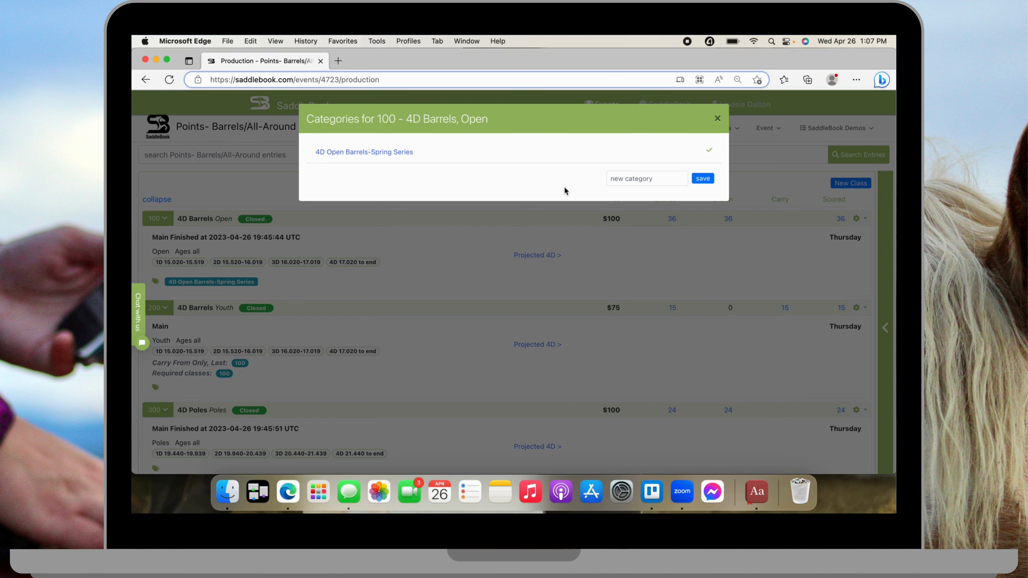
Add a second new category named All- Around Spring Series to class 100 and close its categories.
left_click(625, 180)
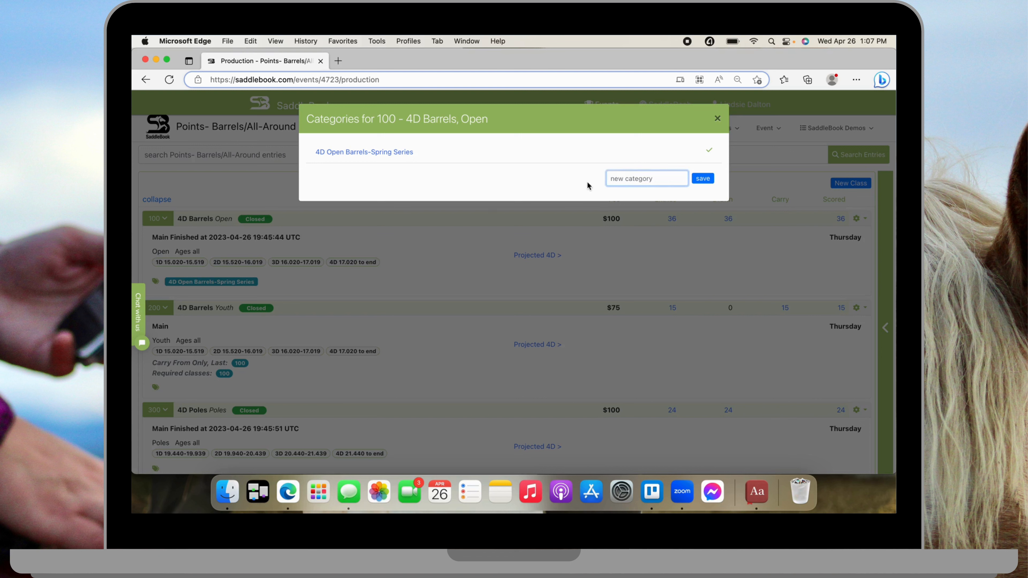
type("All")
type("- Around")
type(" S")
type("pring Series")
left_click(704, 180)
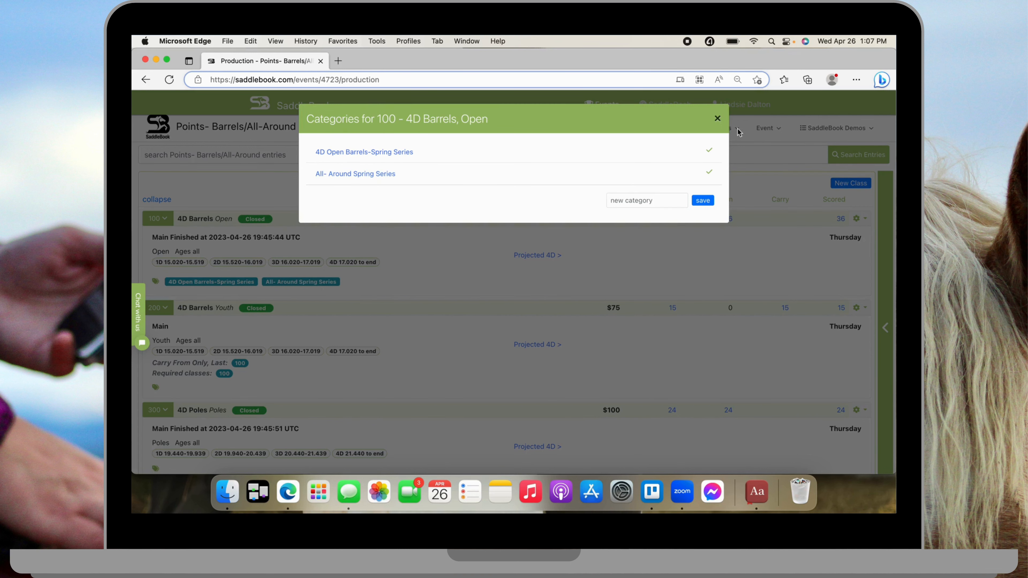
left_click(718, 119)
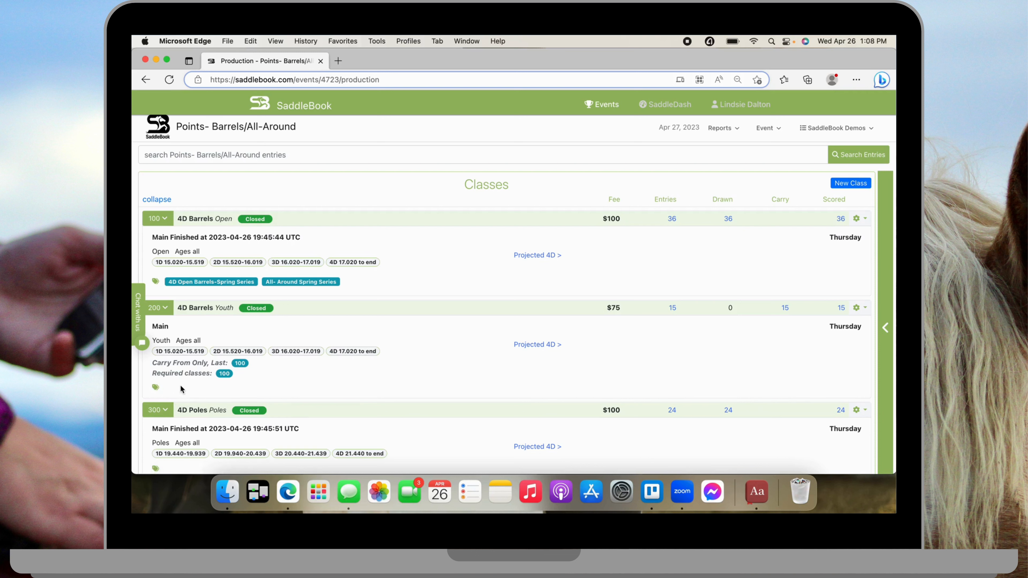
Add a new category named Youth Spring Series to class 200, 4D Barrels Youth.
left_click(157, 387)
left_click(634, 201)
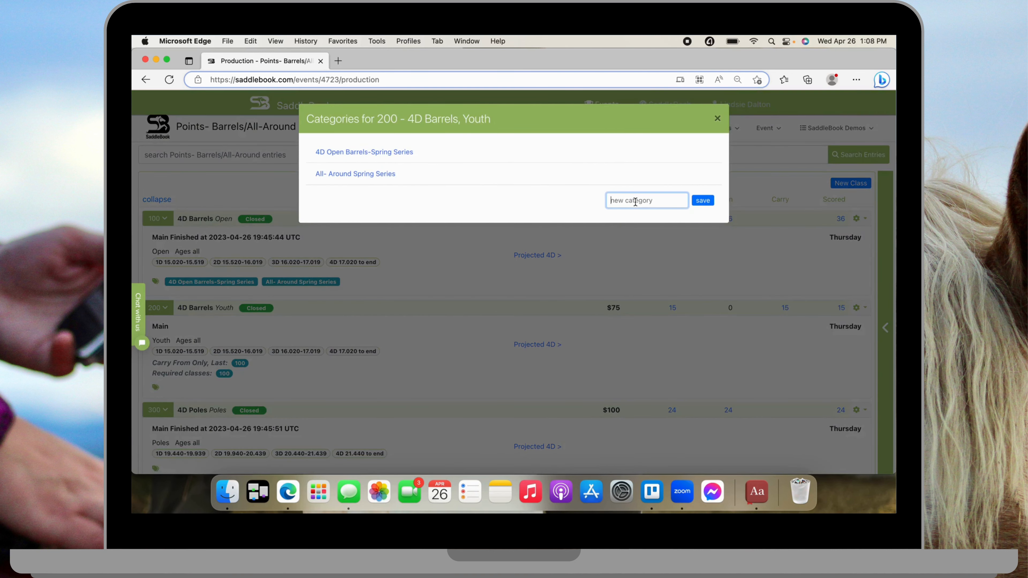
type("Youth Spring Series")
left_click(703, 200)
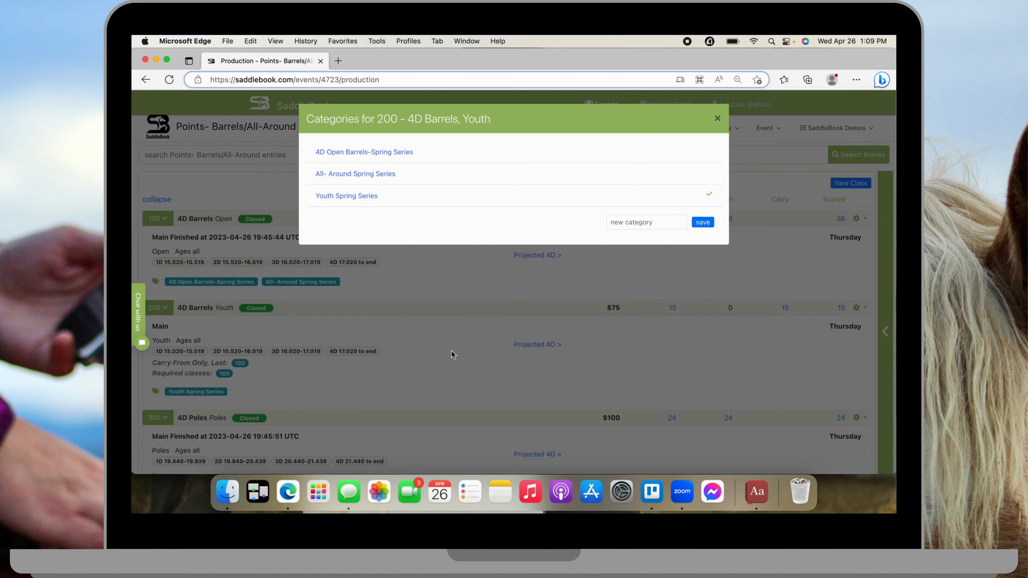
left_click(717, 120)
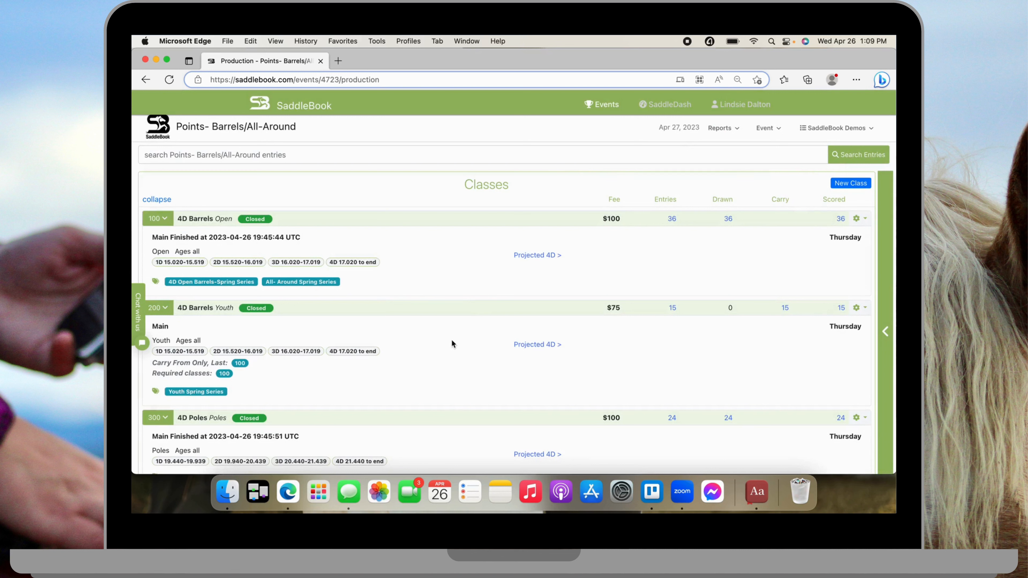
Add a new Poles Spring Series category to class 300, 4D Poles, and also assign the existing All- Around Spring Series category.
scroll(452, 341, "down", 3)
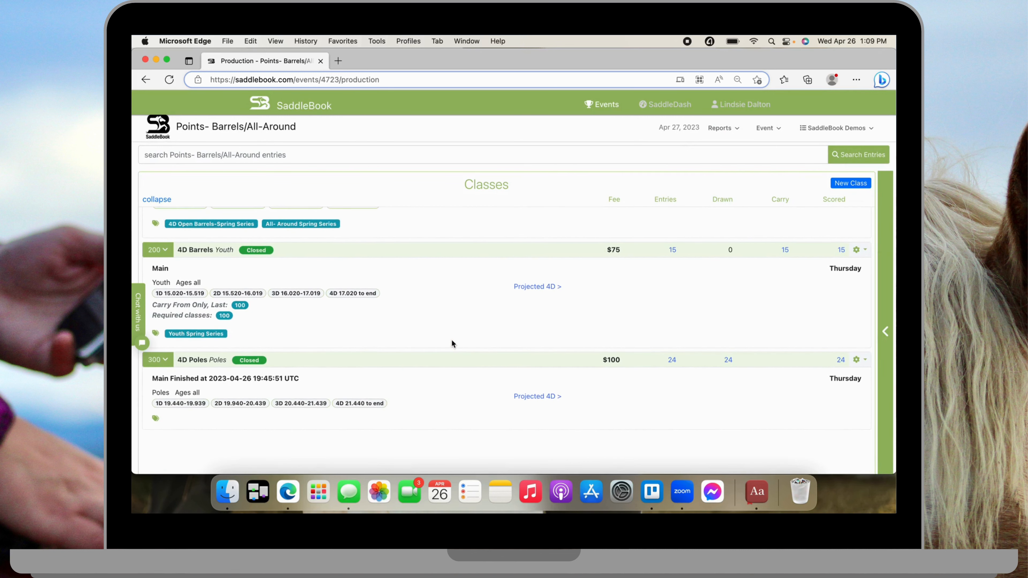
left_click(156, 419)
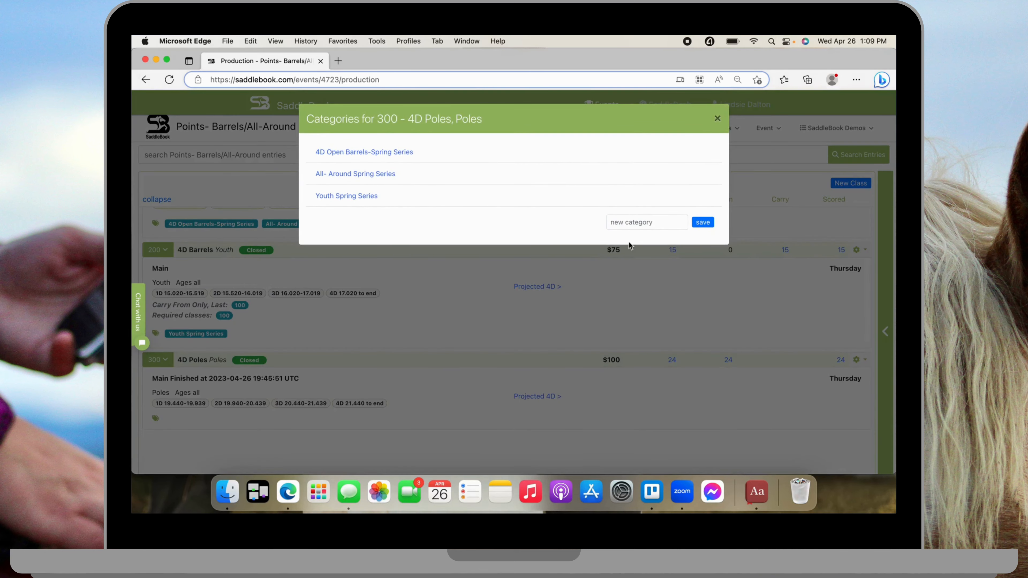
left_click(623, 221)
type("Poles Spro")
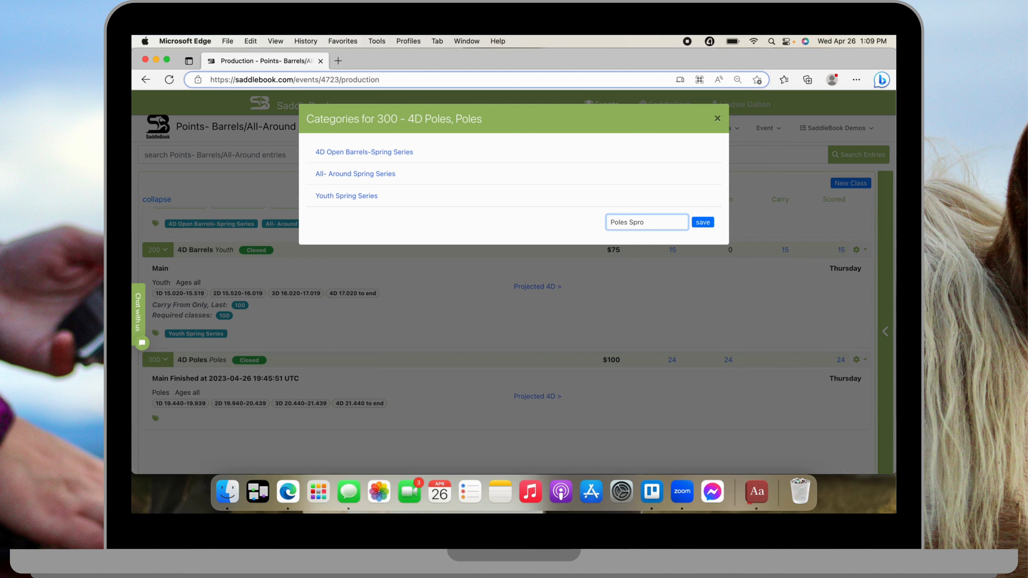
type("ng Series")
left_click(703, 223)
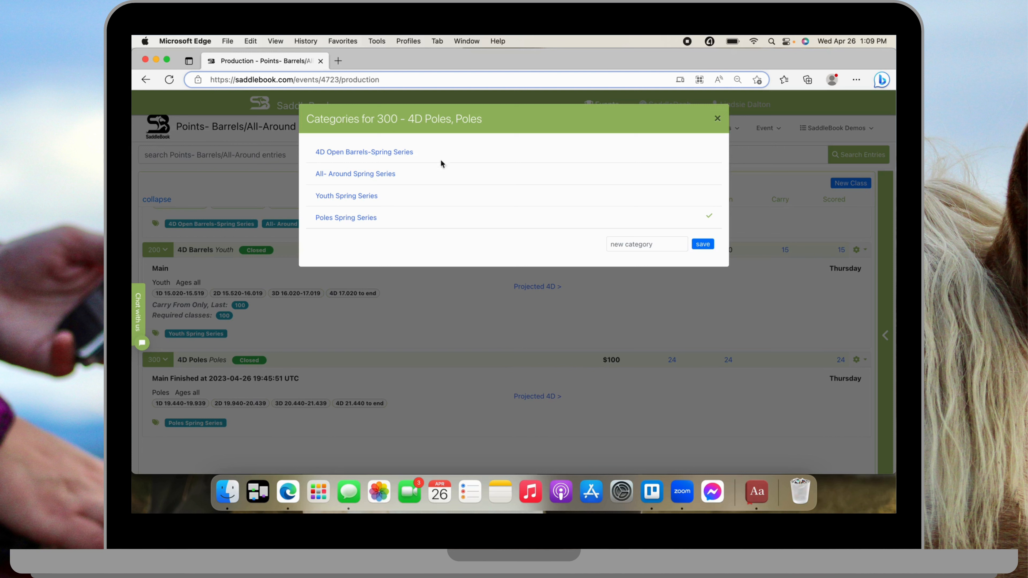
left_click(376, 174)
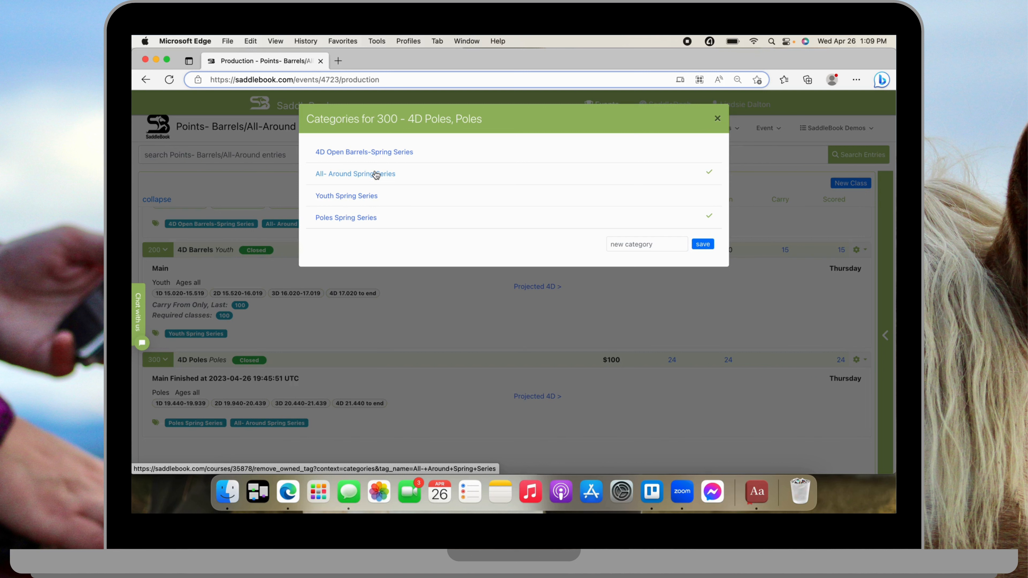
left_click(717, 118)
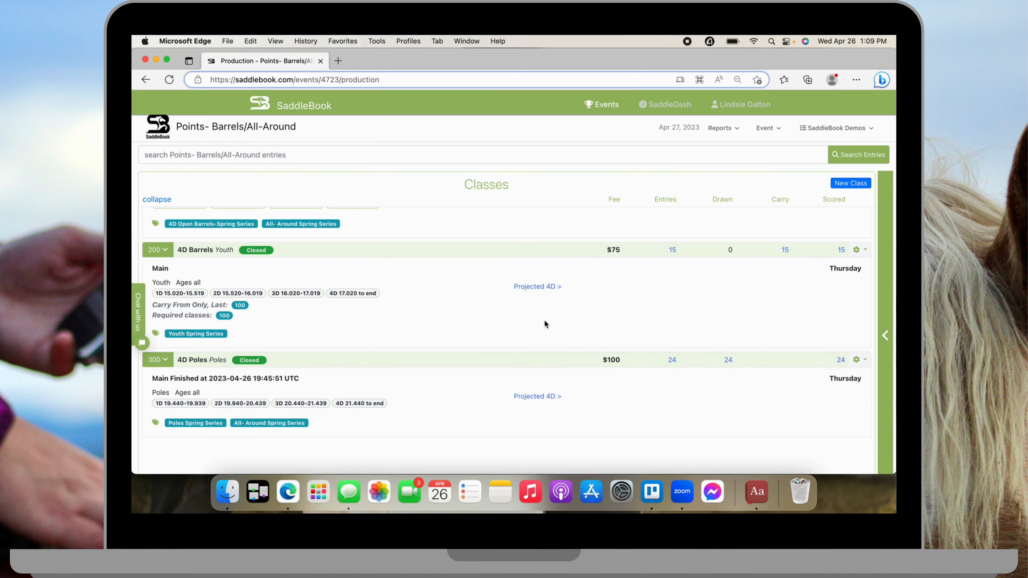
Review the series categories assigned to classes 100, 200 and 300.
scroll(391, 364, "up", 3)
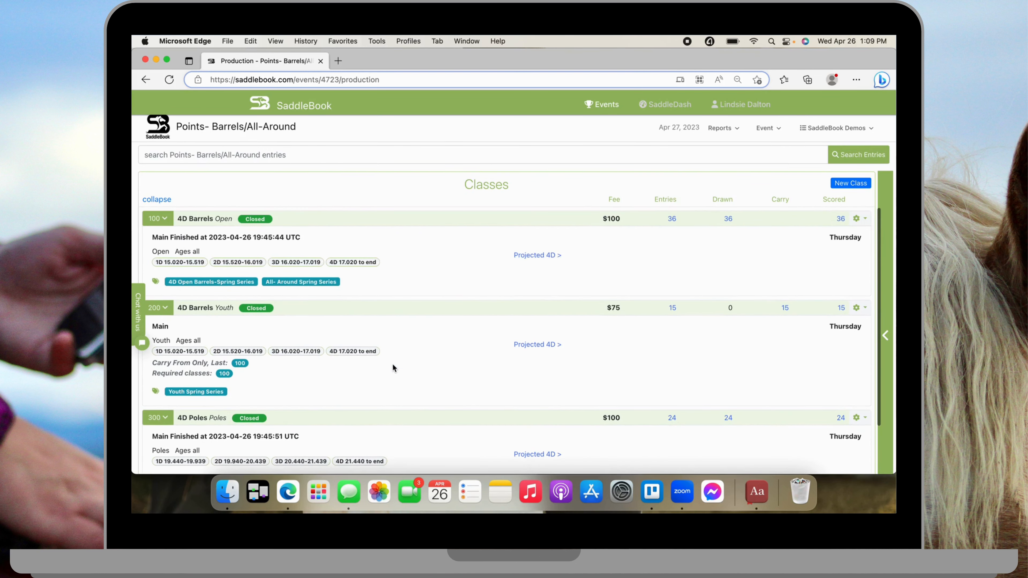
scroll(392, 363, "down", 5)
scroll(392, 363, "up", 3)
scroll(392, 367, "down", 2)
scroll(392, 367, "up", 2)
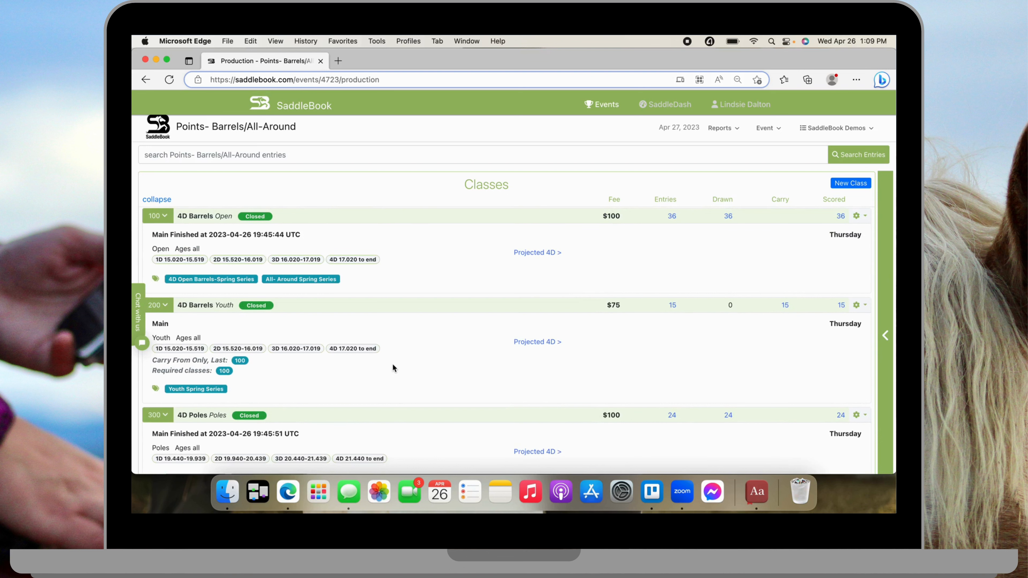
scroll(392, 367, "down", 1)
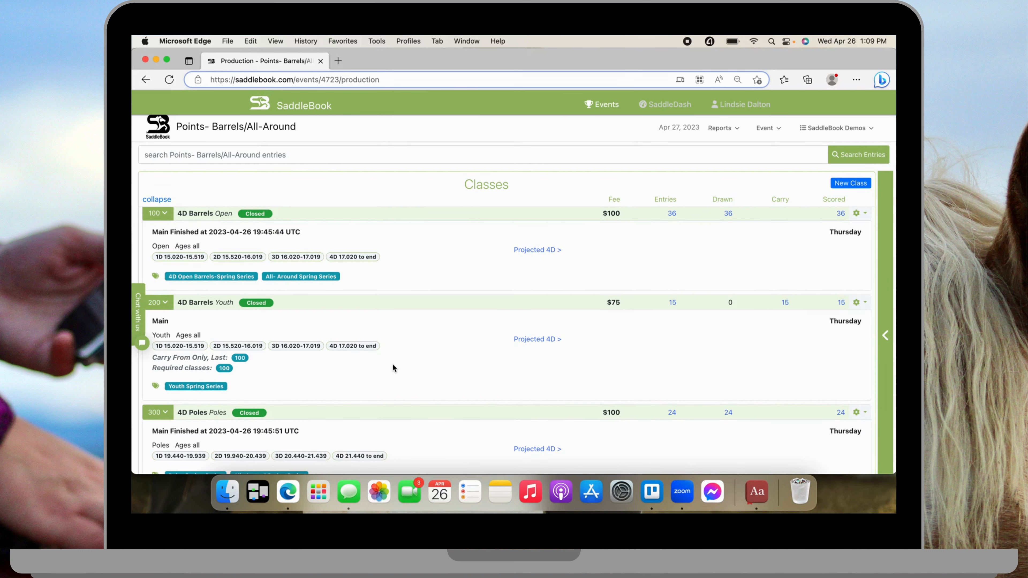
scroll(392, 367, "down", 5)
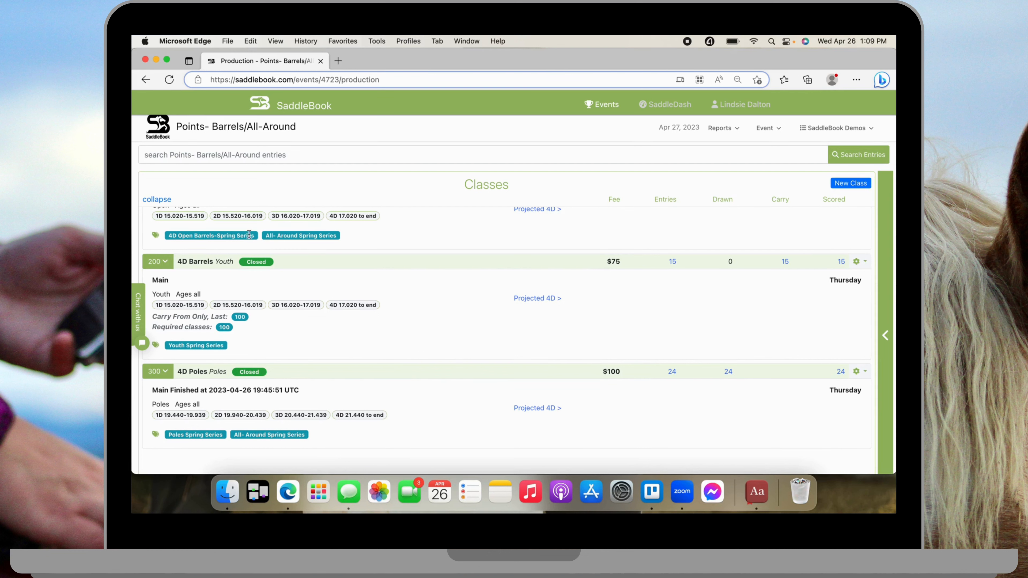
Try out a new Poles- Fall Series category on class 300 and remove it from the class again.
left_click(156, 435)
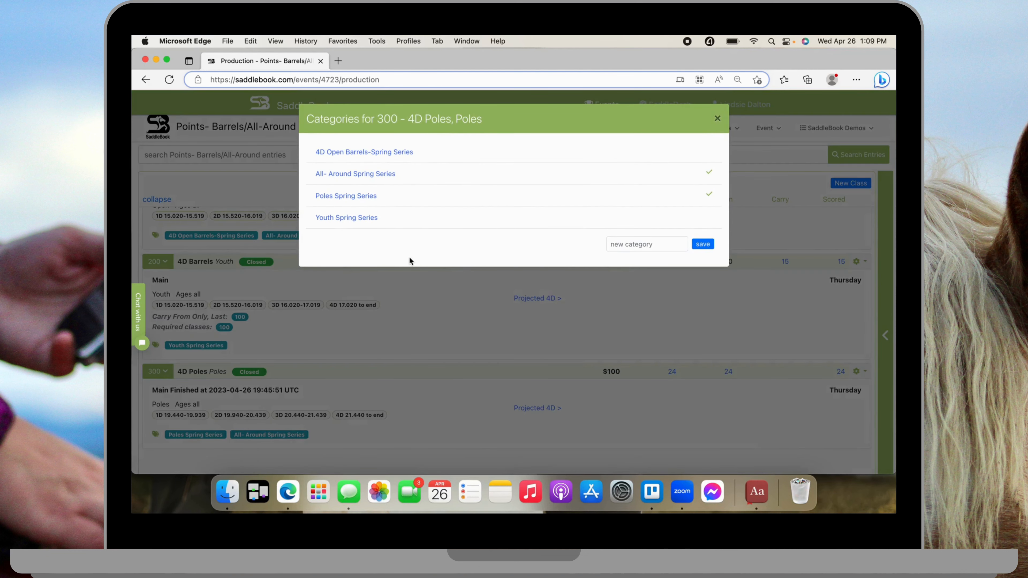
left_click(645, 244)
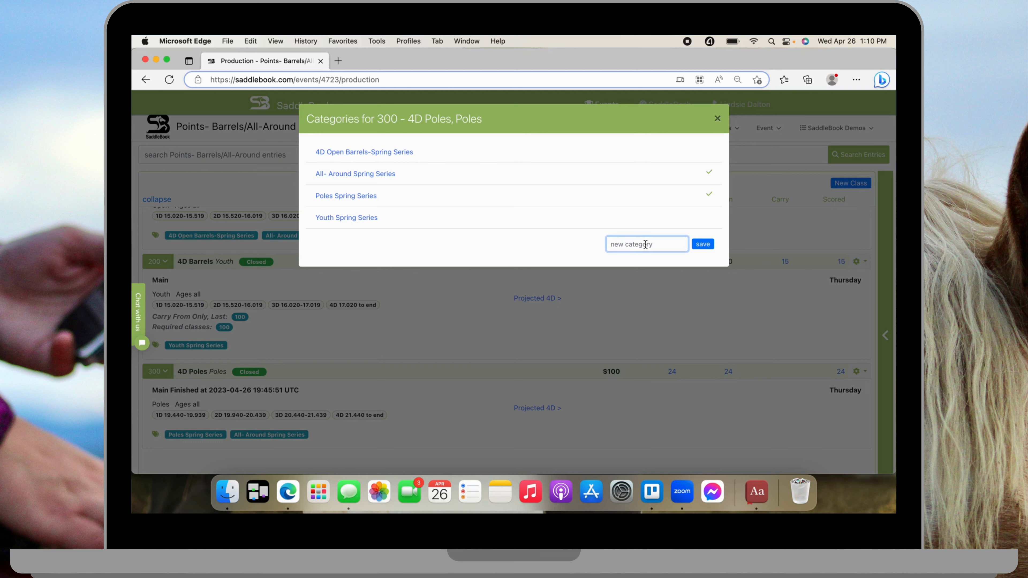
type("oles- Fall Series")
left_click(704, 245)
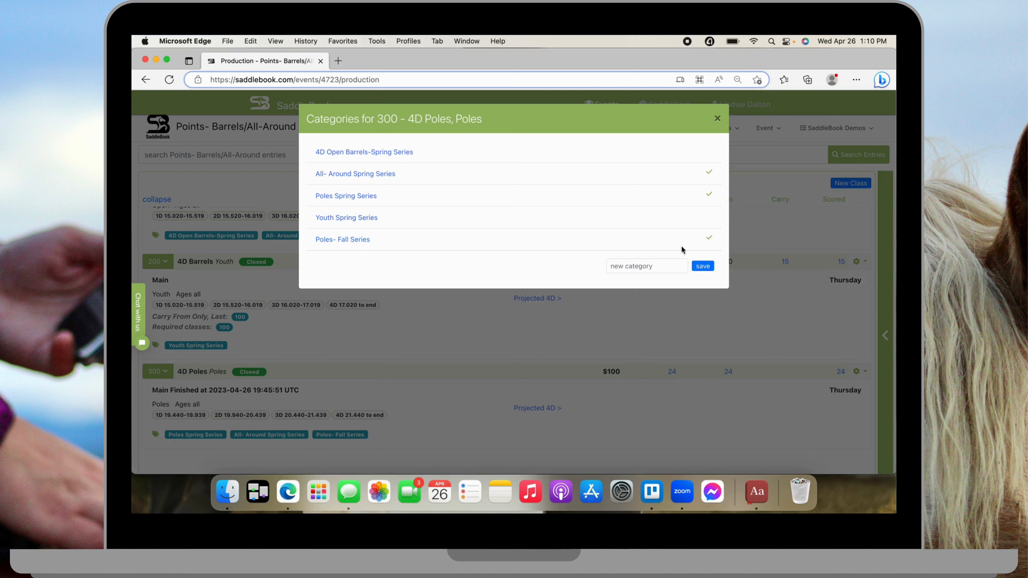
left_click(707, 240)
left_click(717, 118)
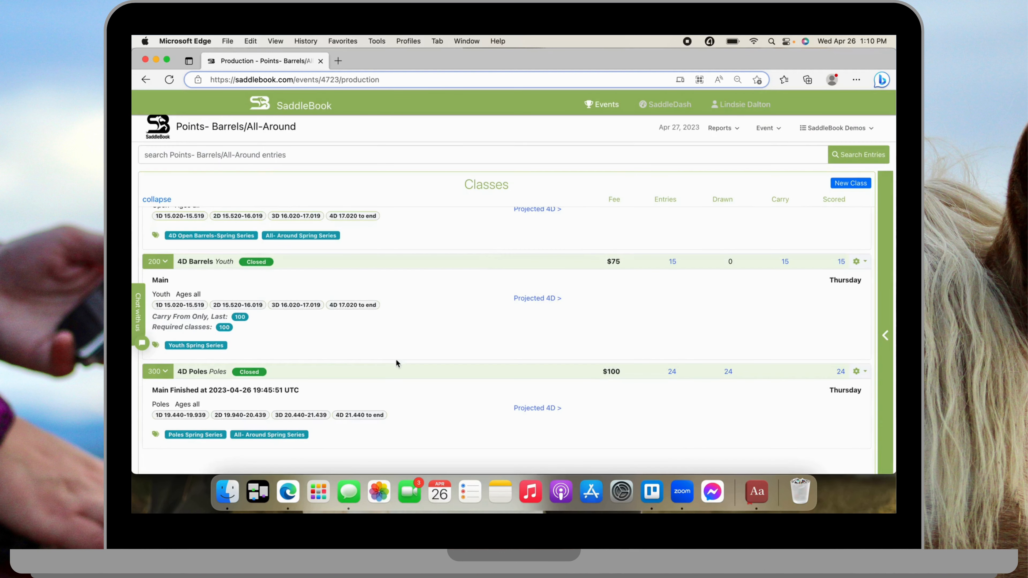
Open the final results of class 100, 4D Barrels Open, and record its 2023 member points.
scroll(399, 371, "up", 2)
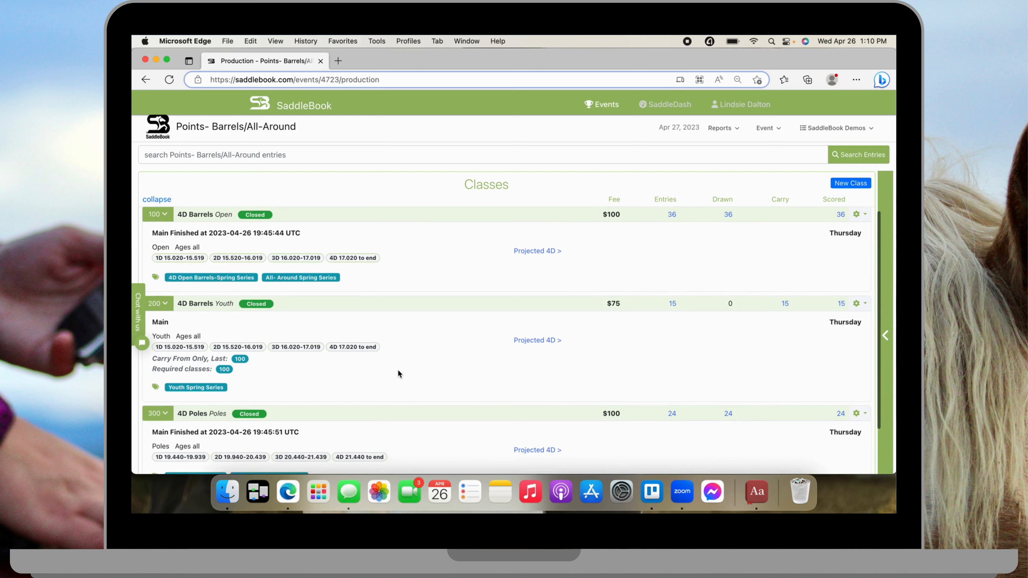
scroll(399, 372, "down", 3)
scroll(398, 372, "up", 3)
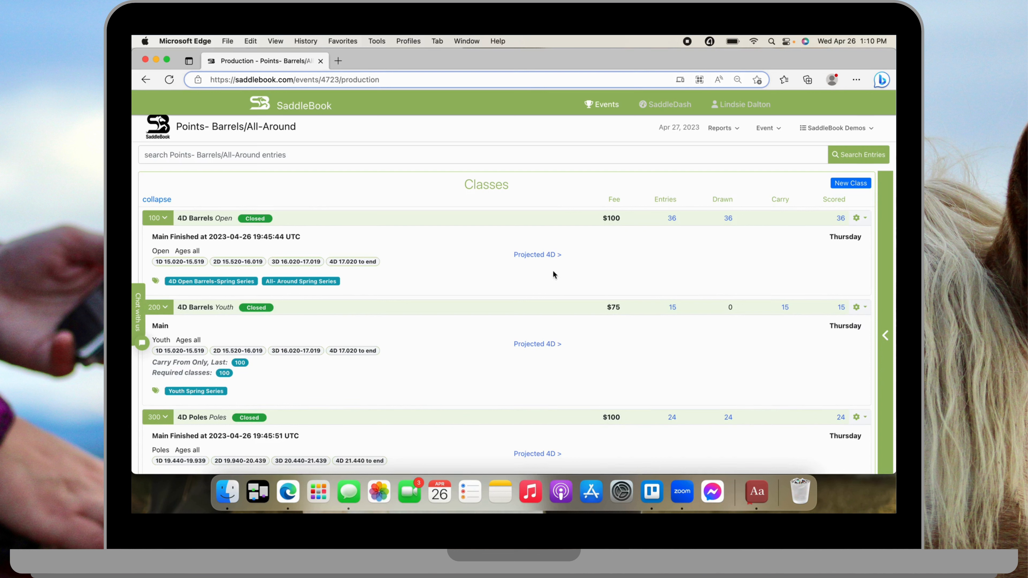
left_click(856, 219)
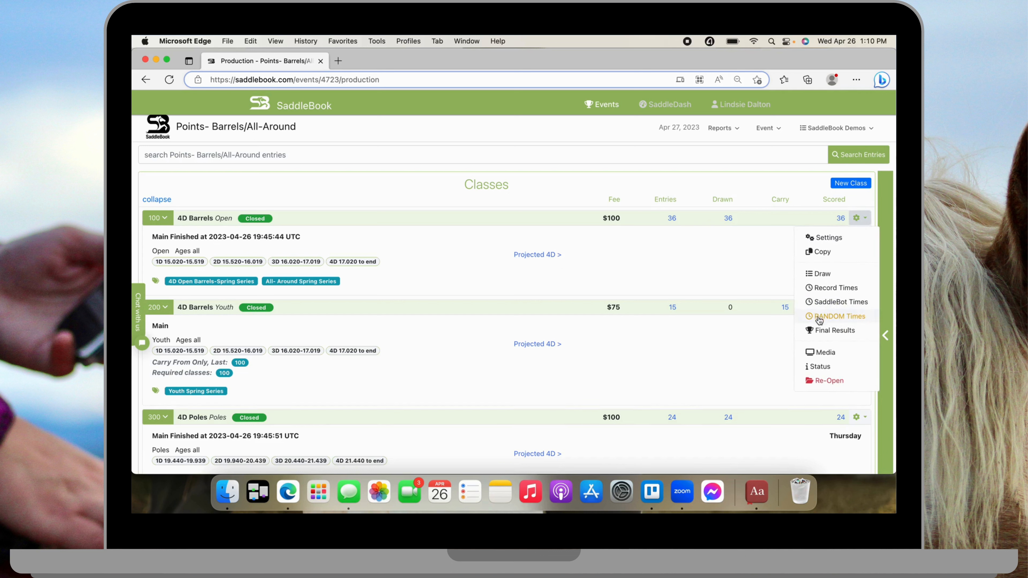
left_click(811, 334)
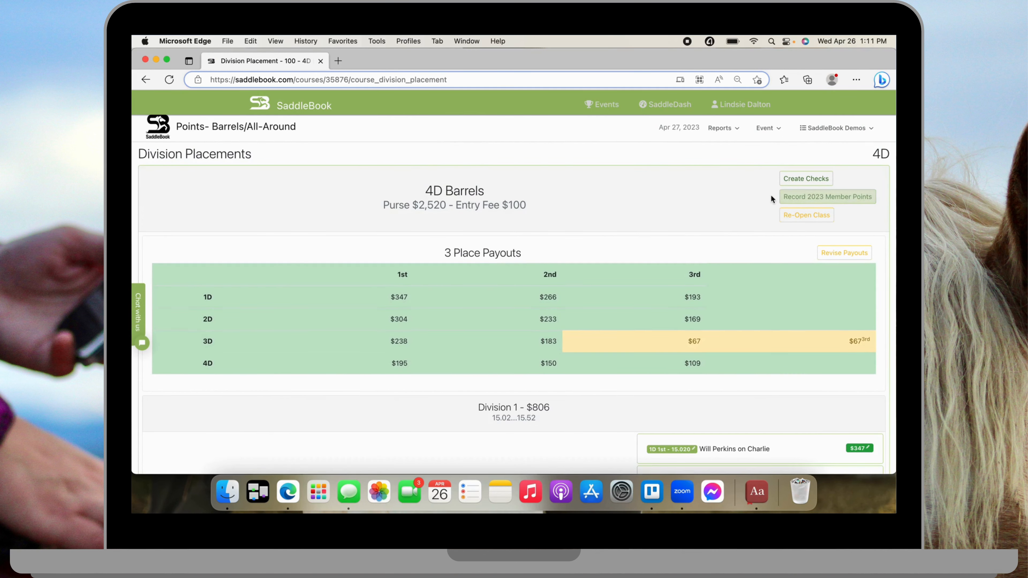
left_click(854, 197)
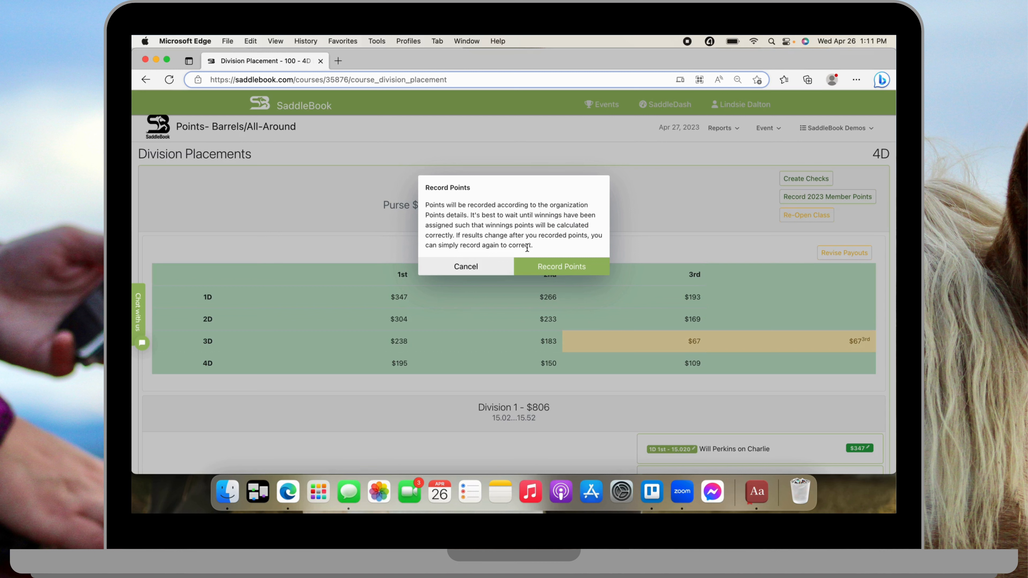
left_click(560, 270)
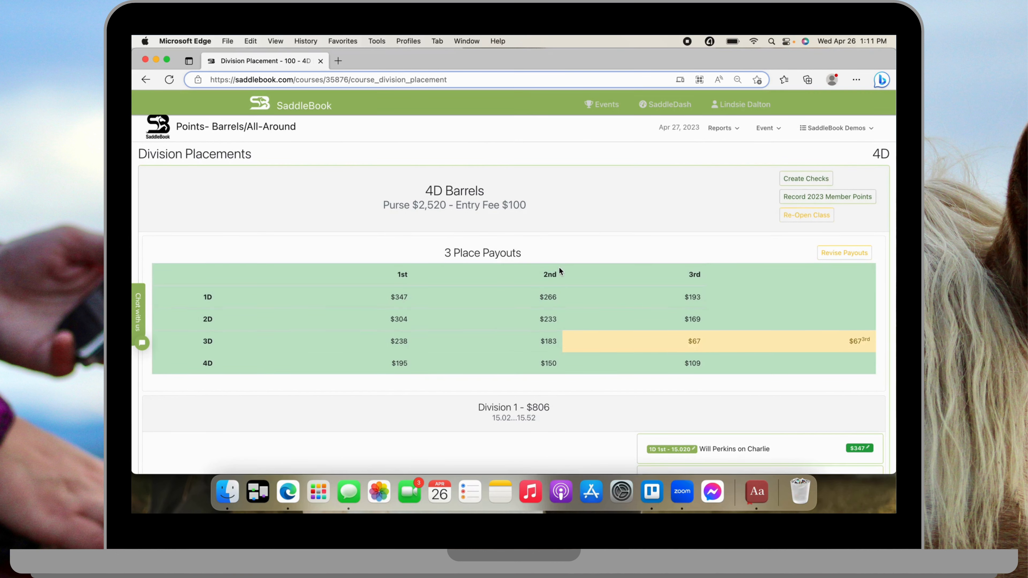
Return to the event's classes, open the member points of class 100, and look through all four divisions and the no-count entries.
left_click(158, 136)
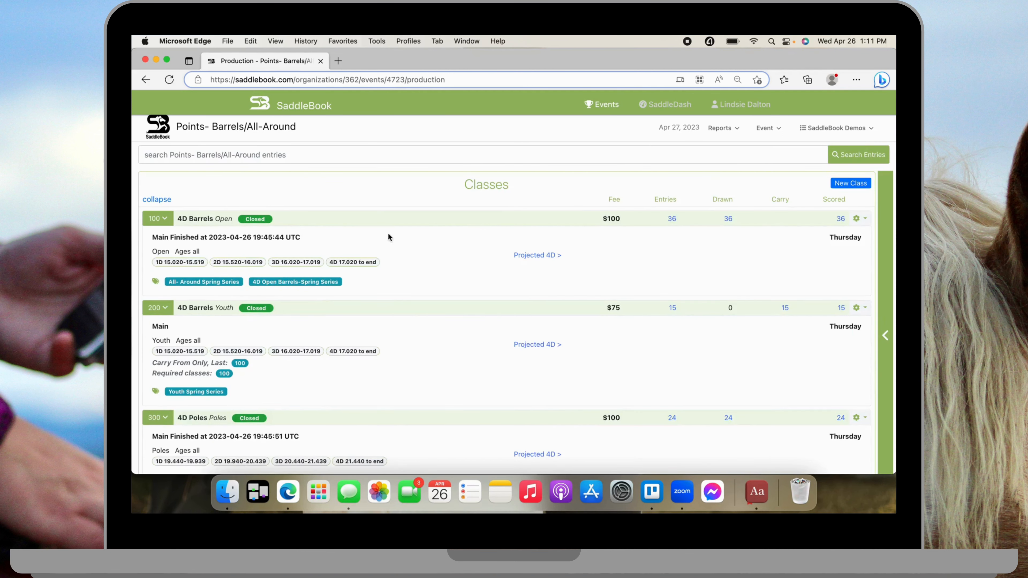
left_click(858, 220)
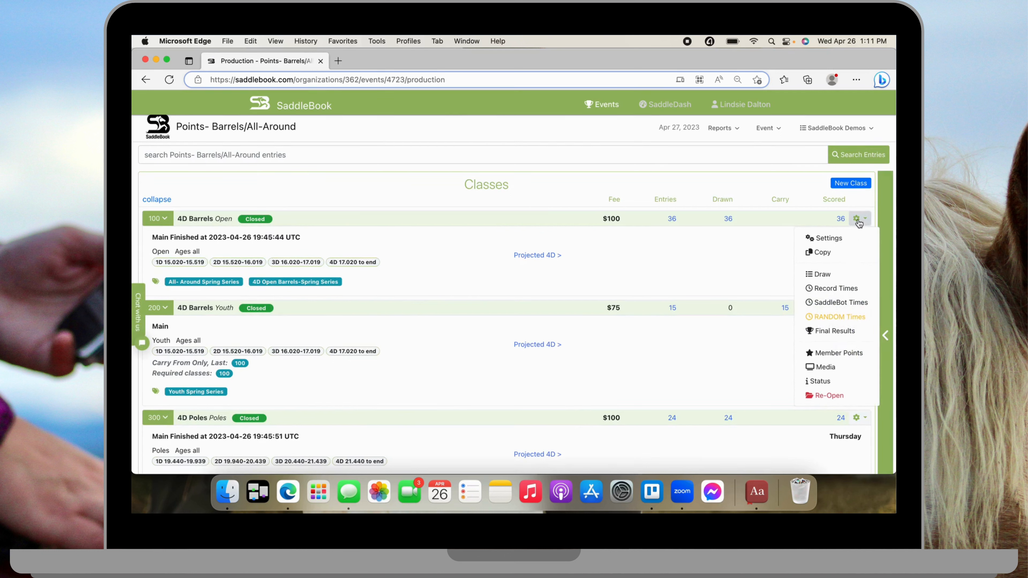
left_click(842, 355)
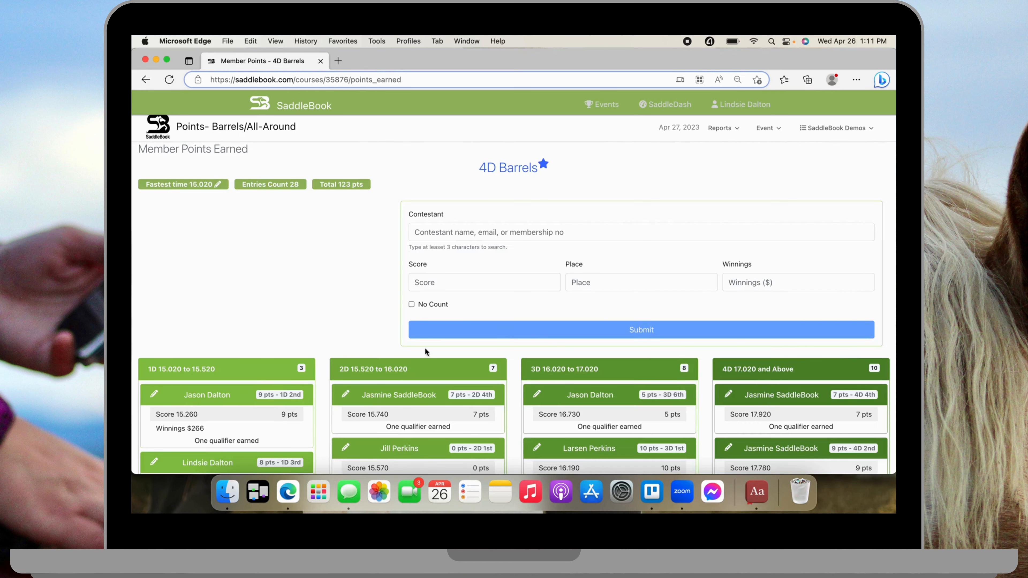
scroll(340, 321, "down", 1)
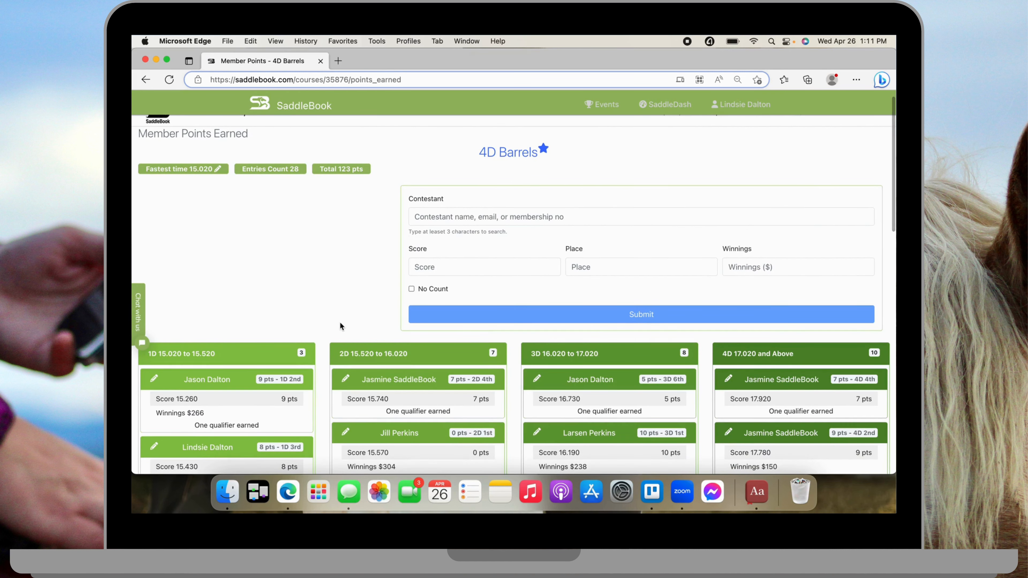
scroll(340, 321, "down", 10)
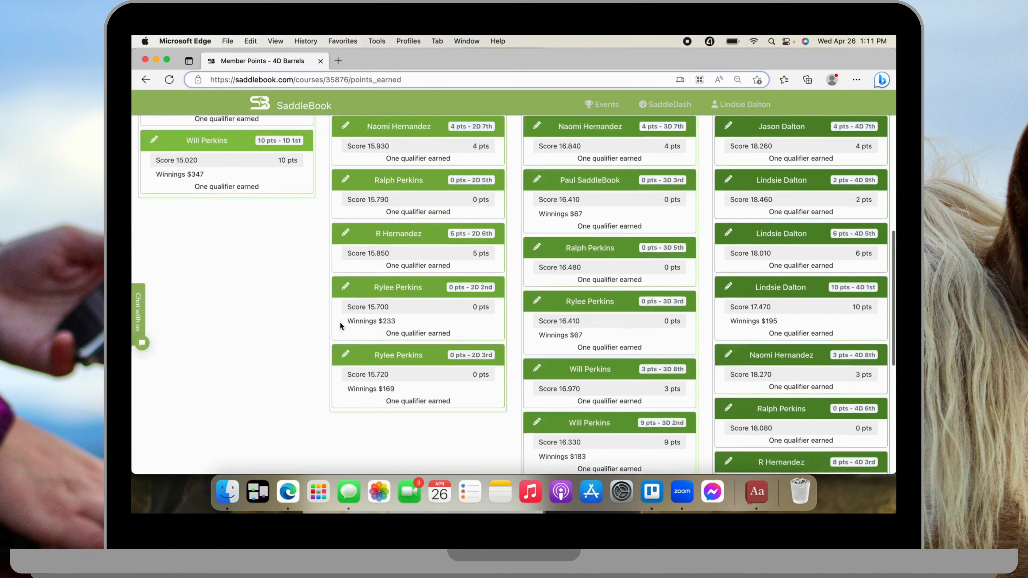
scroll(339, 321, "down", 8)
scroll(356, 252, "up", 3)
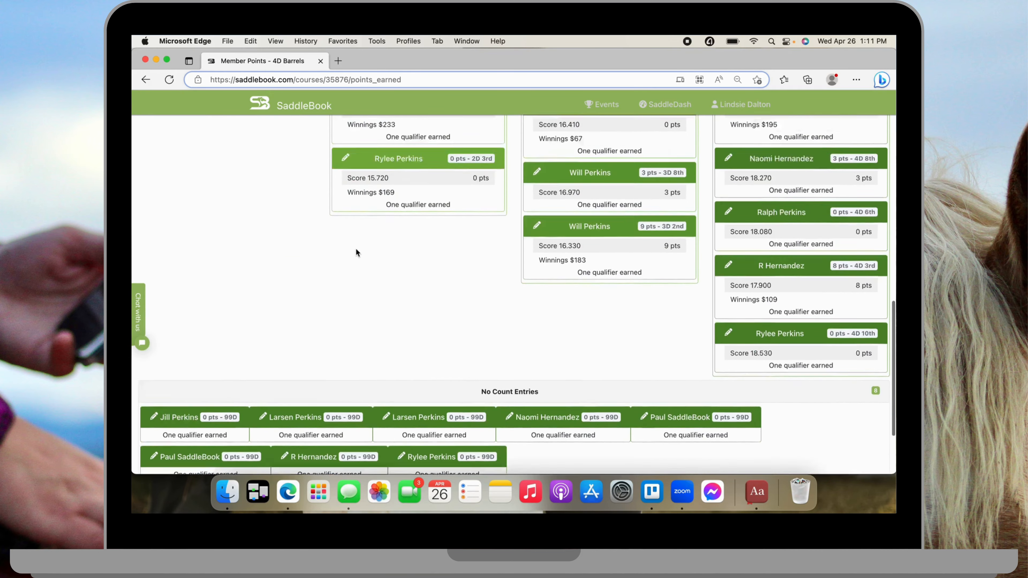
scroll(356, 252, "up", 15)
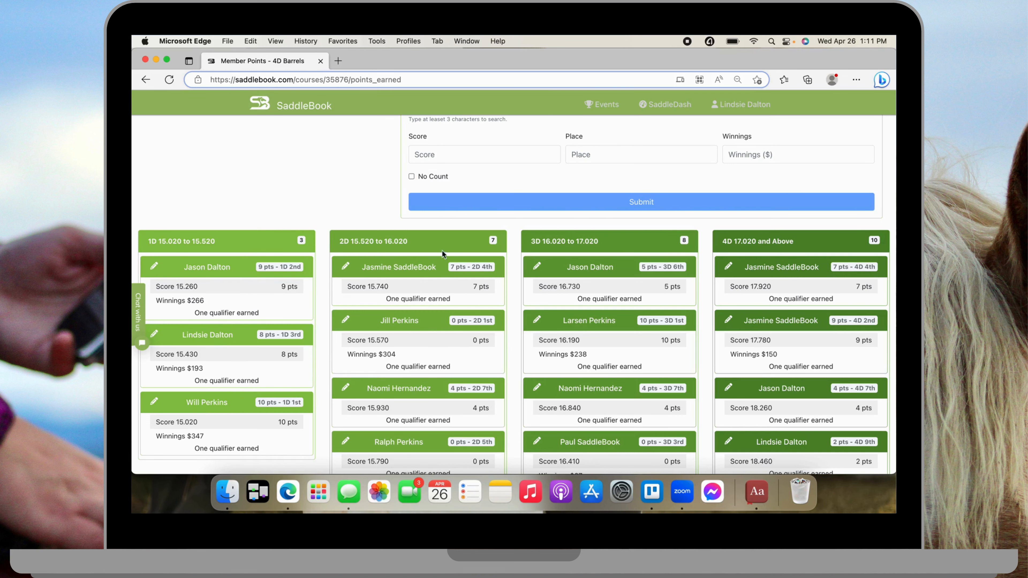
Examine how placings, winnings and points are assigned to the 2D entries compared with the other divisions.
scroll(389, 259, "down", 5)
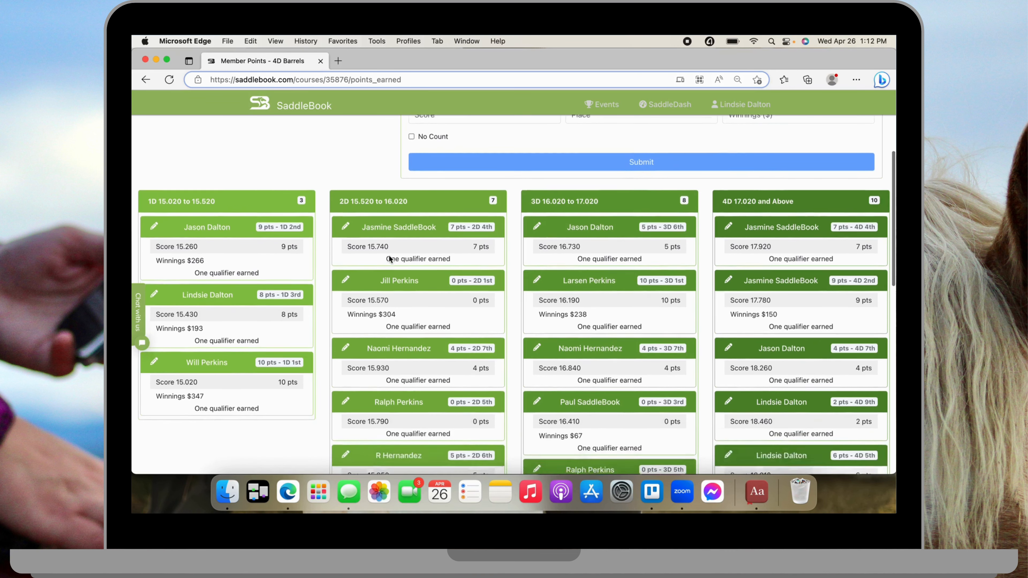
scroll(389, 256, "up", 5)
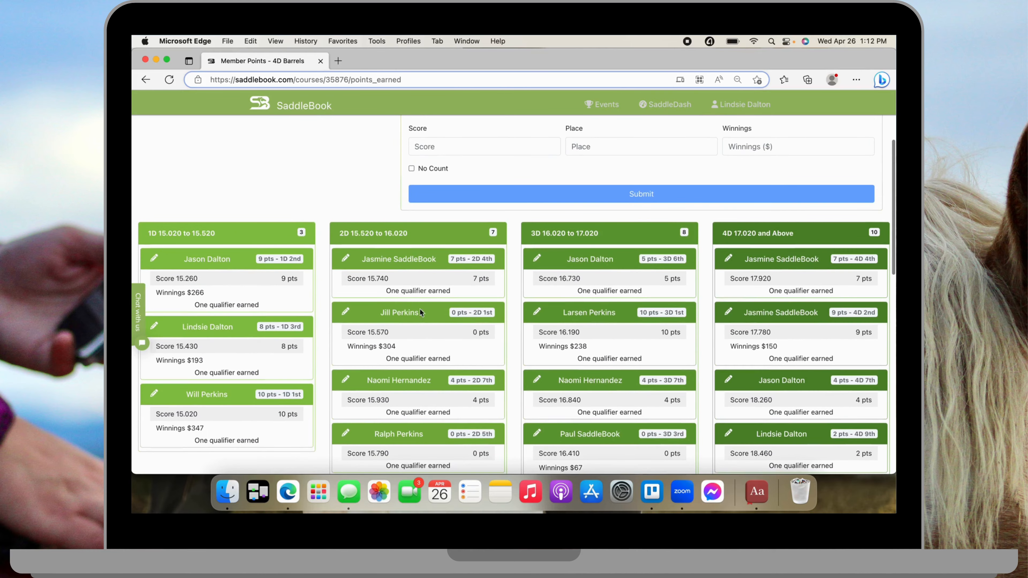
scroll(401, 362, "down", 3)
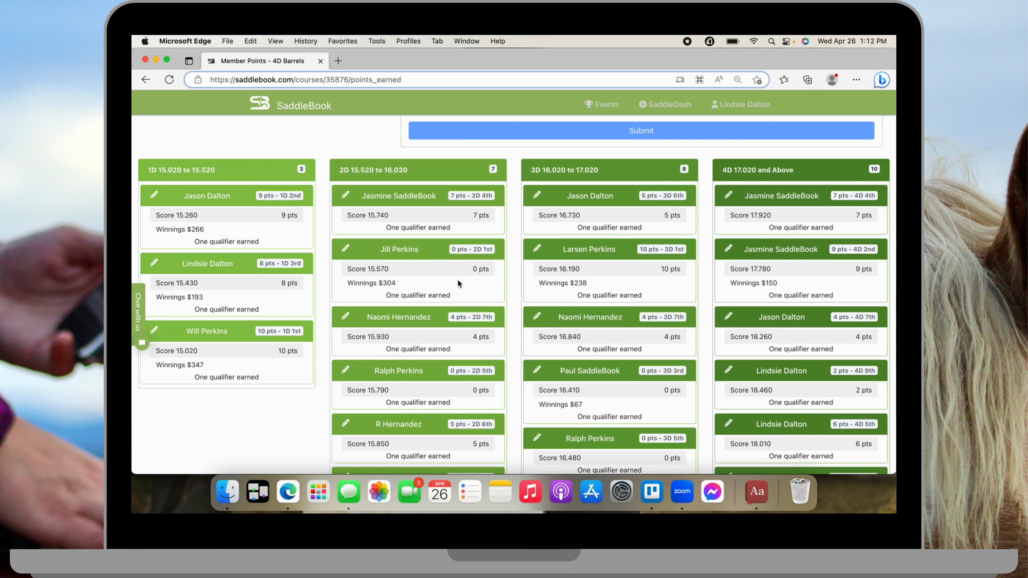
scroll(457, 279, "down", 1)
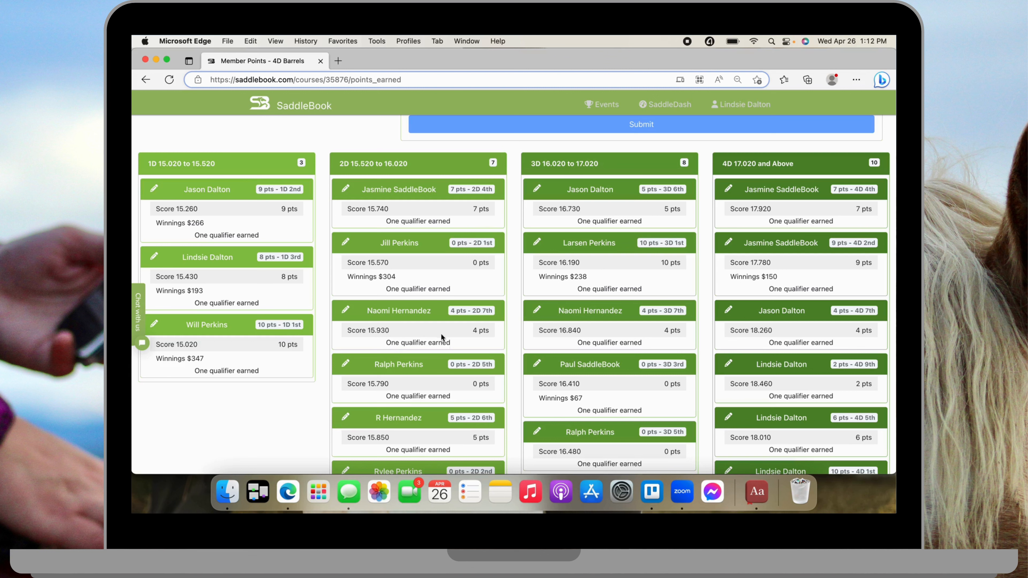
scroll(418, 338, "down", 5)
scroll(418, 338, "down", 4)
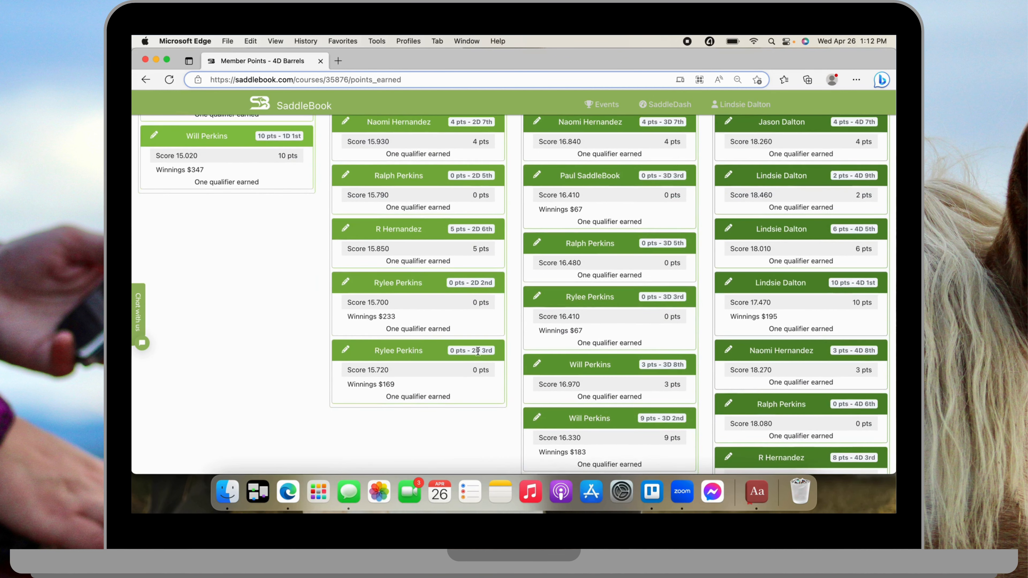
scroll(419, 328, "up", 5)
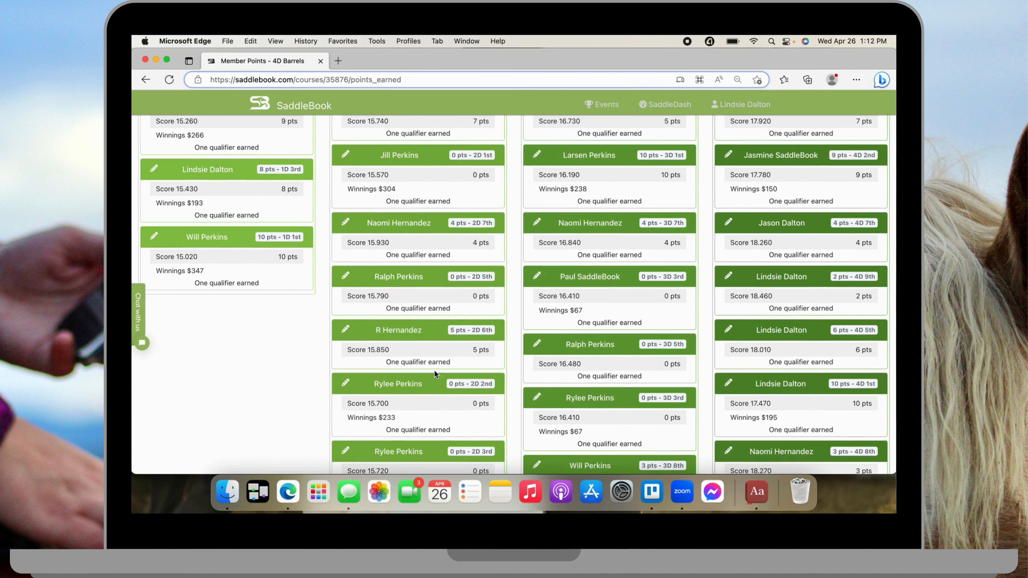
scroll(397, 414, "down", 2)
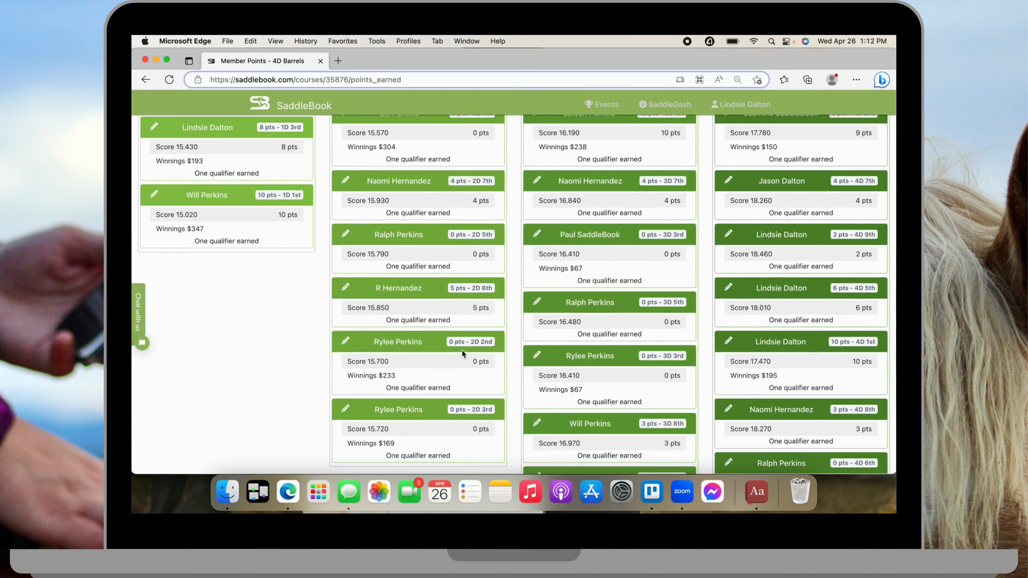
scroll(440, 349, "up", 5)
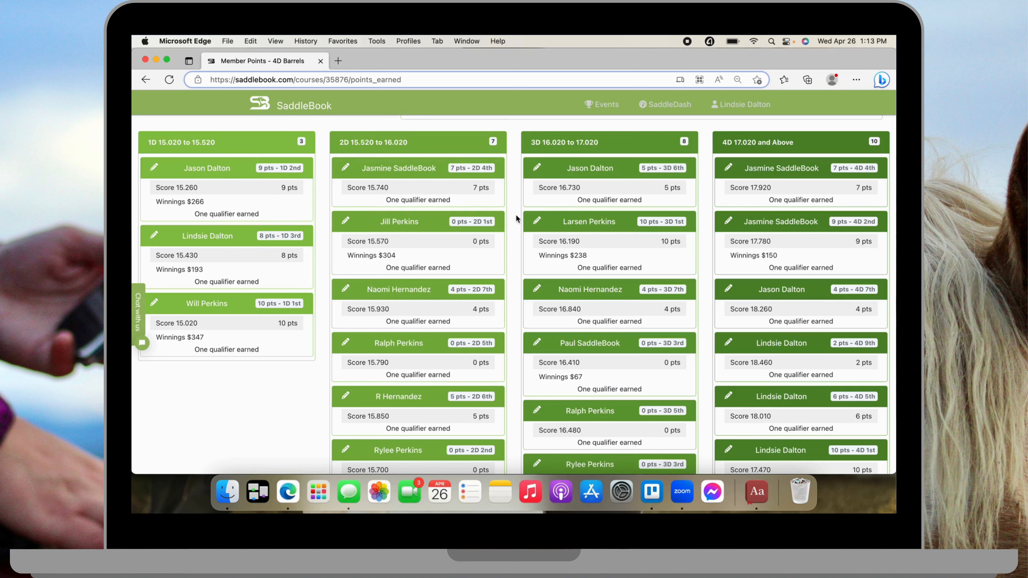
scroll(515, 217, "up", 4)
scroll(515, 218, "down", 4)
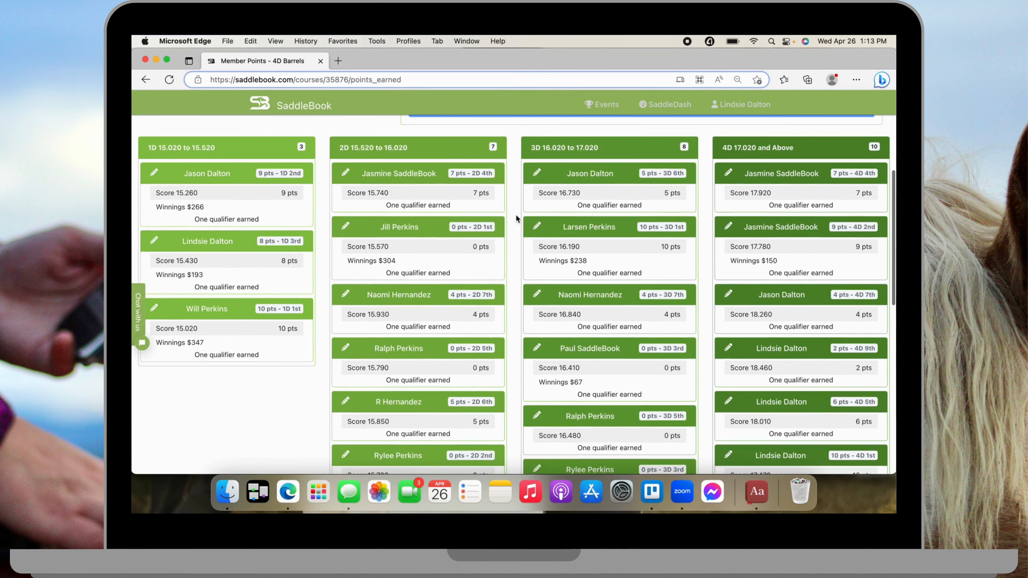
scroll(515, 218, "down", 3)
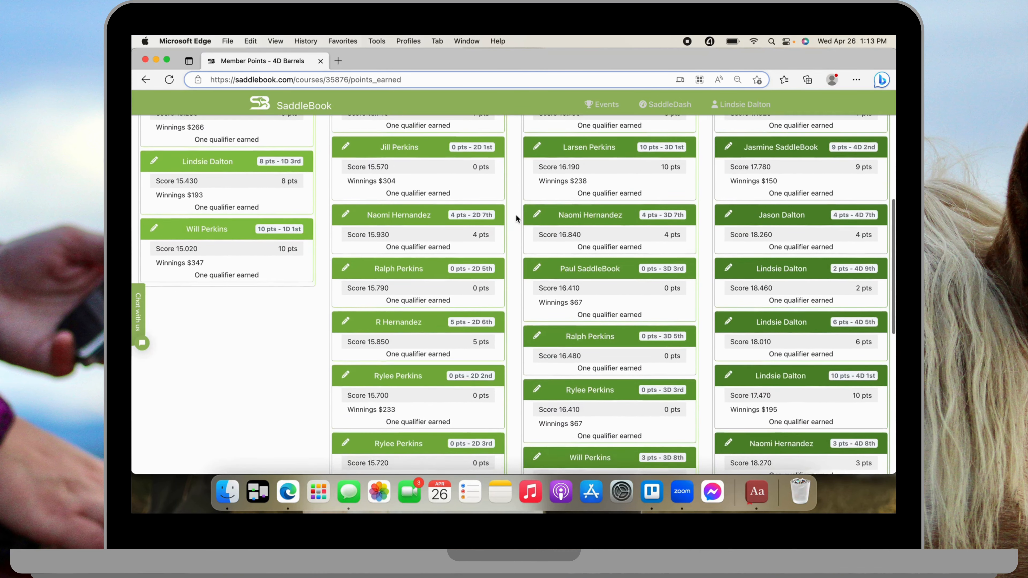
Edit the first listed 2D entry, with score 15.740, set its place to 1 and submit the correction.
scroll(515, 214, "up", 8)
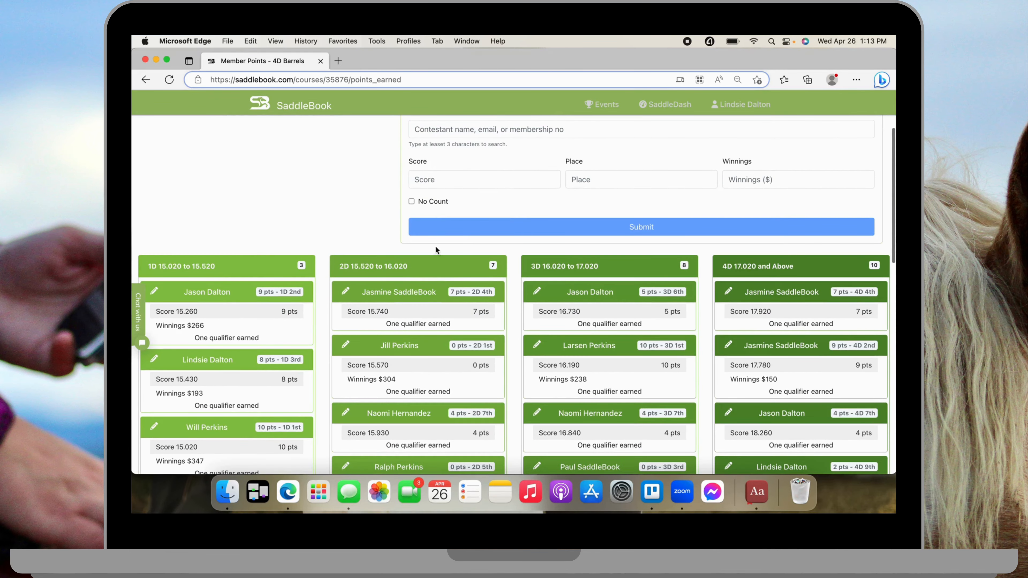
scroll(376, 226, "up", 4)
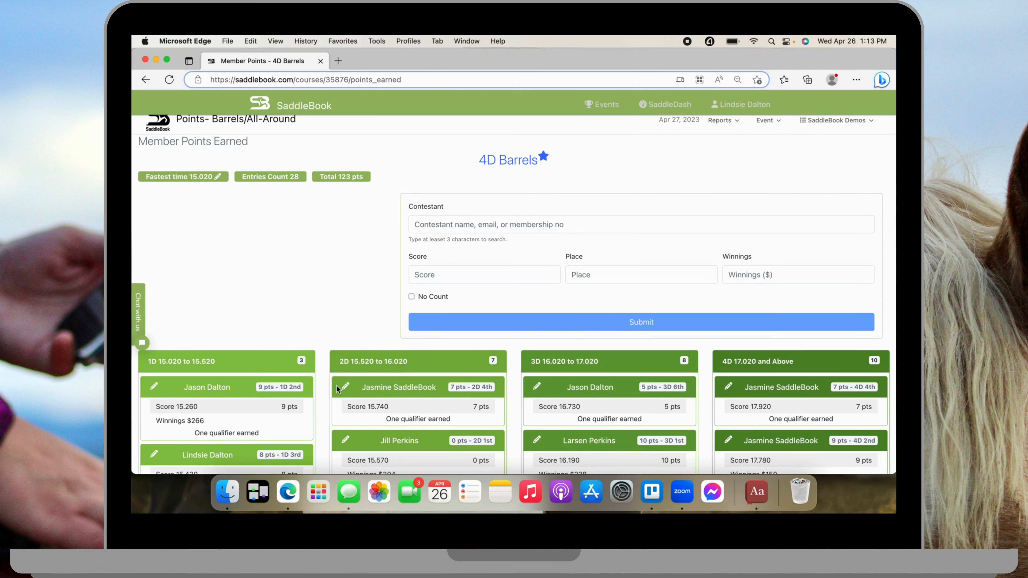
left_click(344, 385)
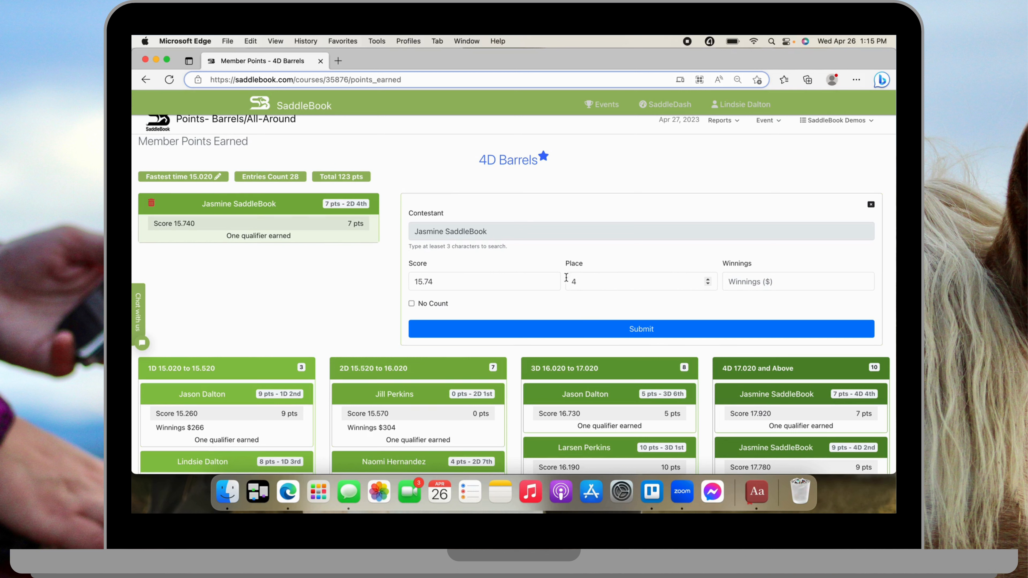
left_click(653, 283)
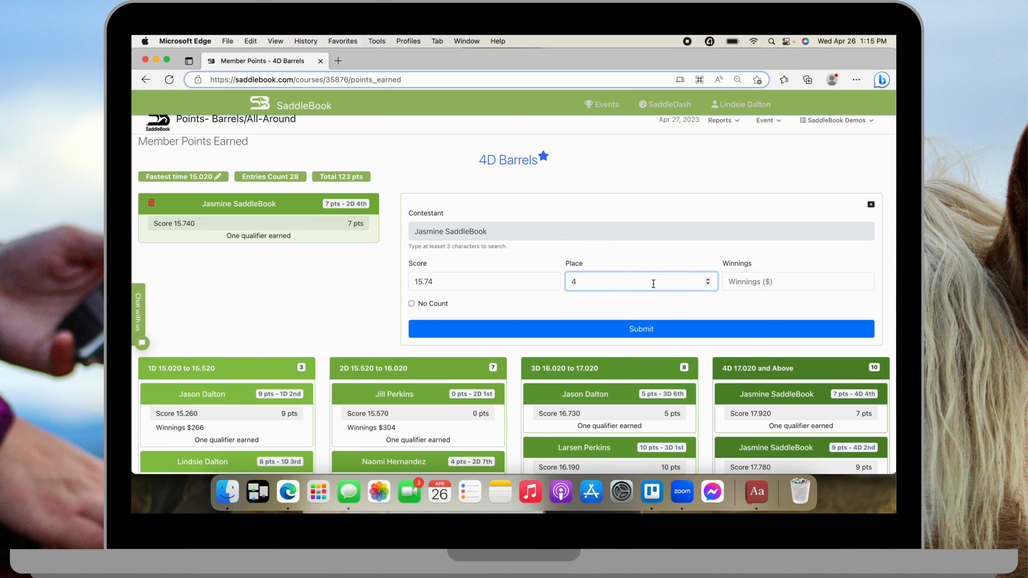
key("BackSpace")
type("1")
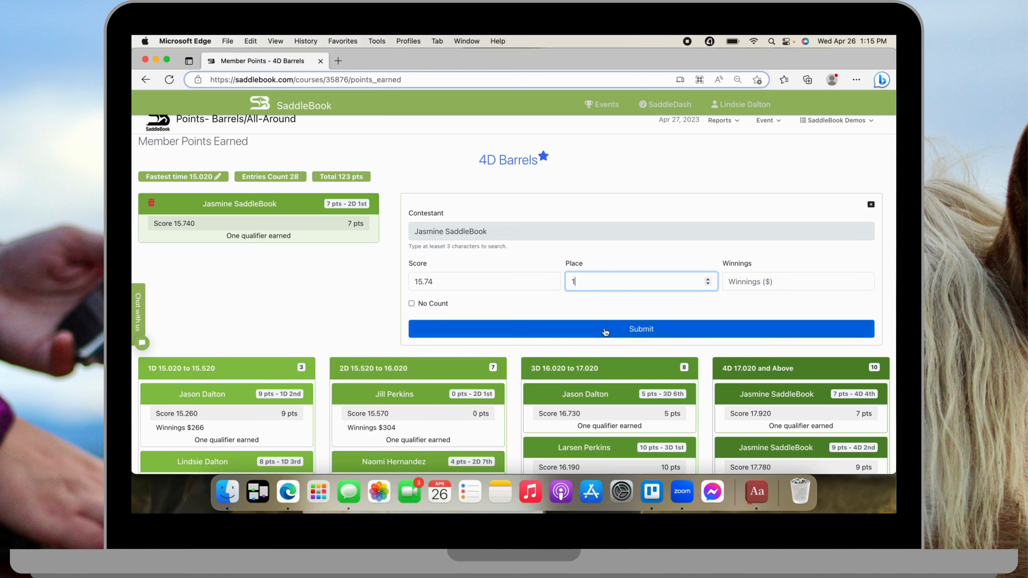
left_click(606, 332)
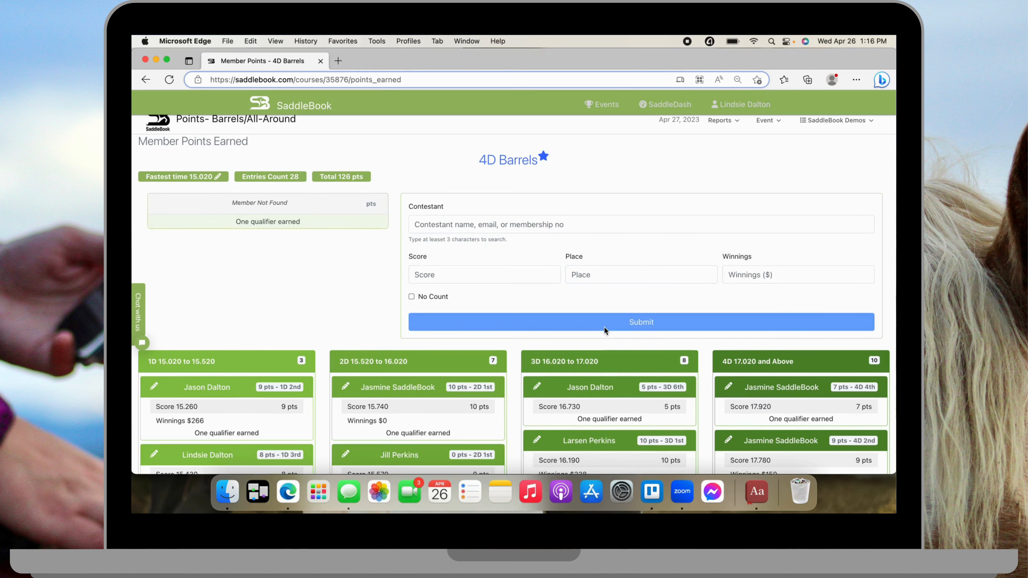
Edit the 2D entry with score 15.930, set its place to 2 and submit the correction.
scroll(414, 364, "down", 5)
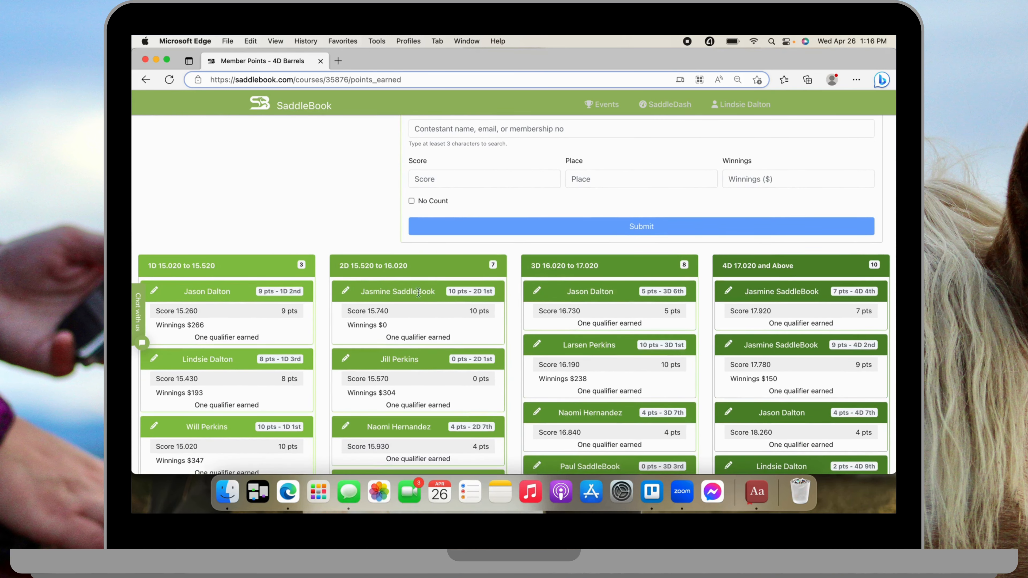
scroll(436, 356, "down", 5)
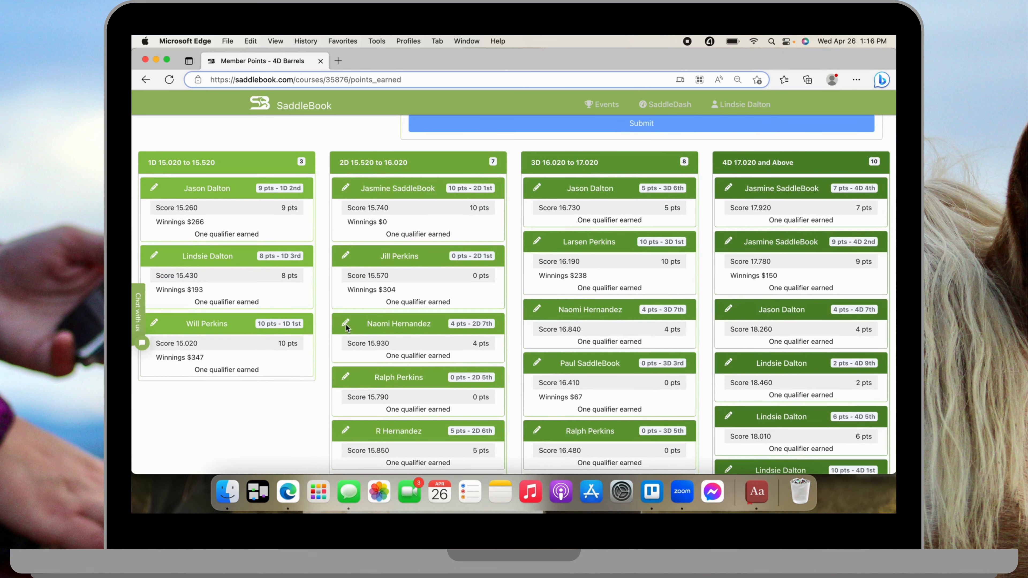
left_click(346, 322)
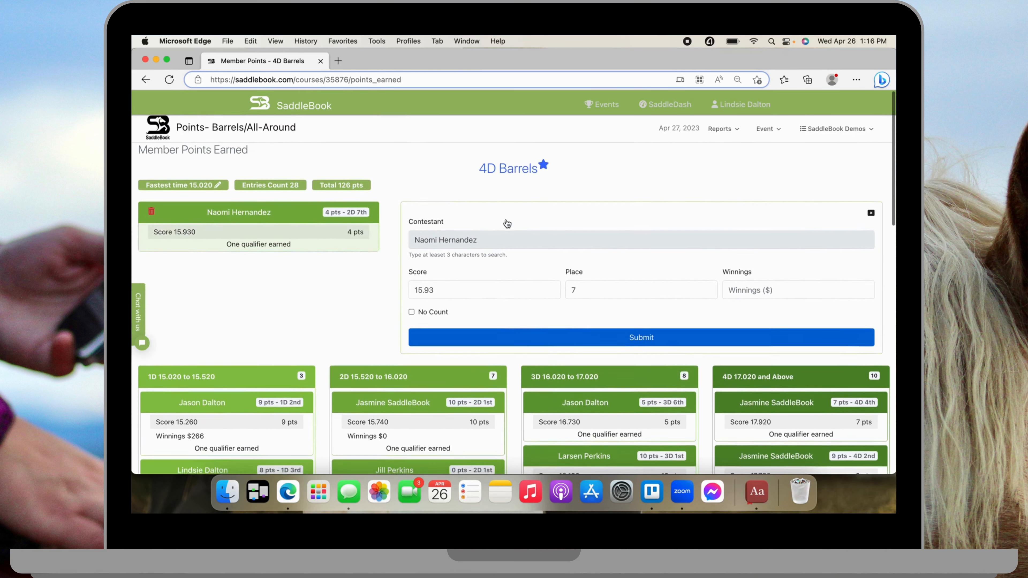
left_click(707, 287)
left_click(707, 287)
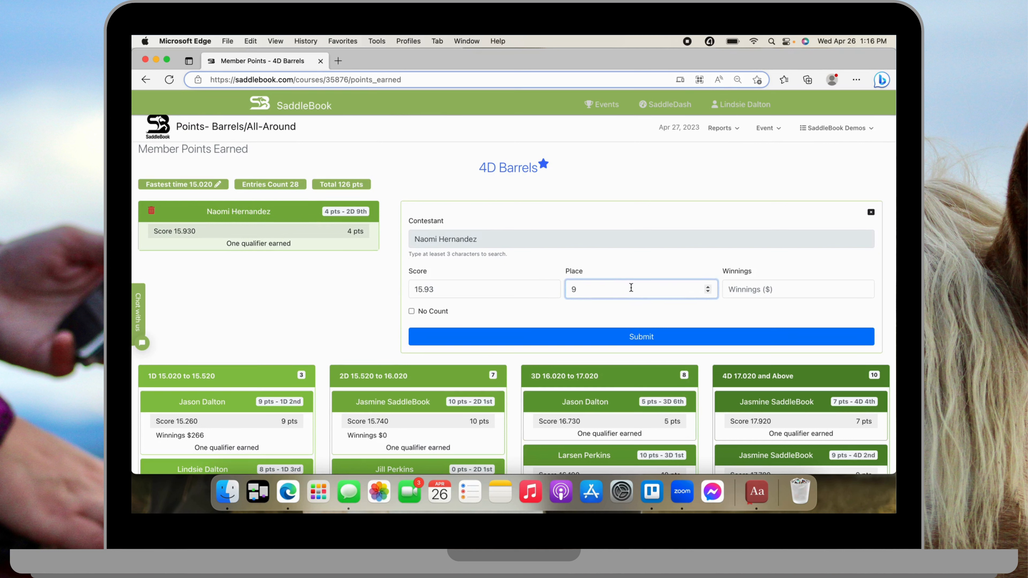
key("BackSpace")
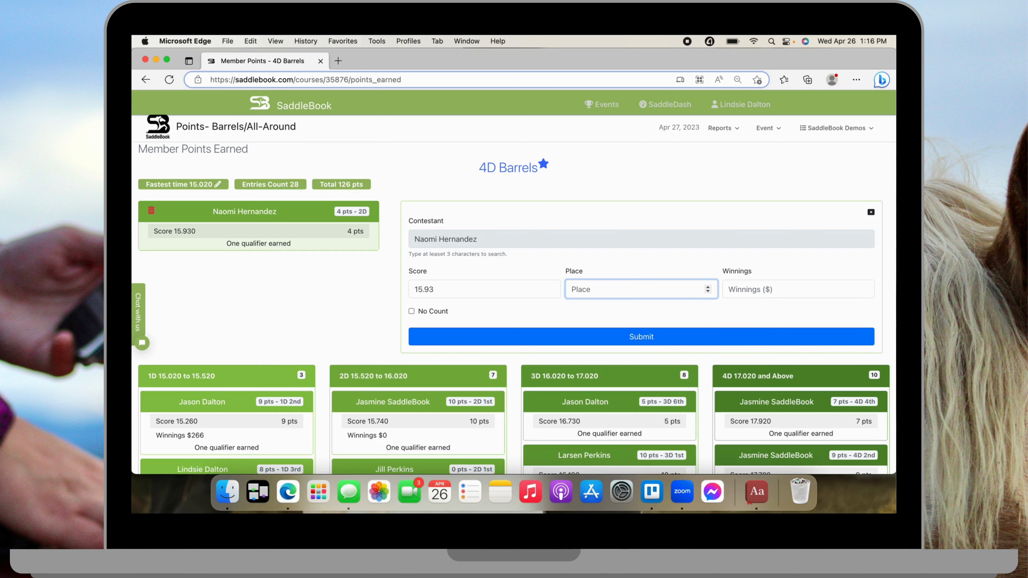
type("2")
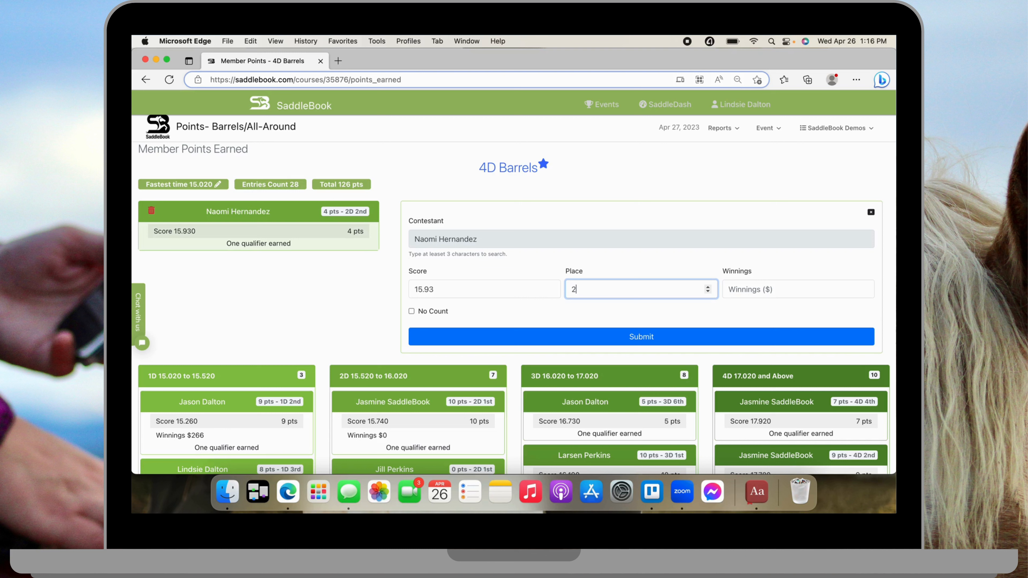
left_click(579, 334)
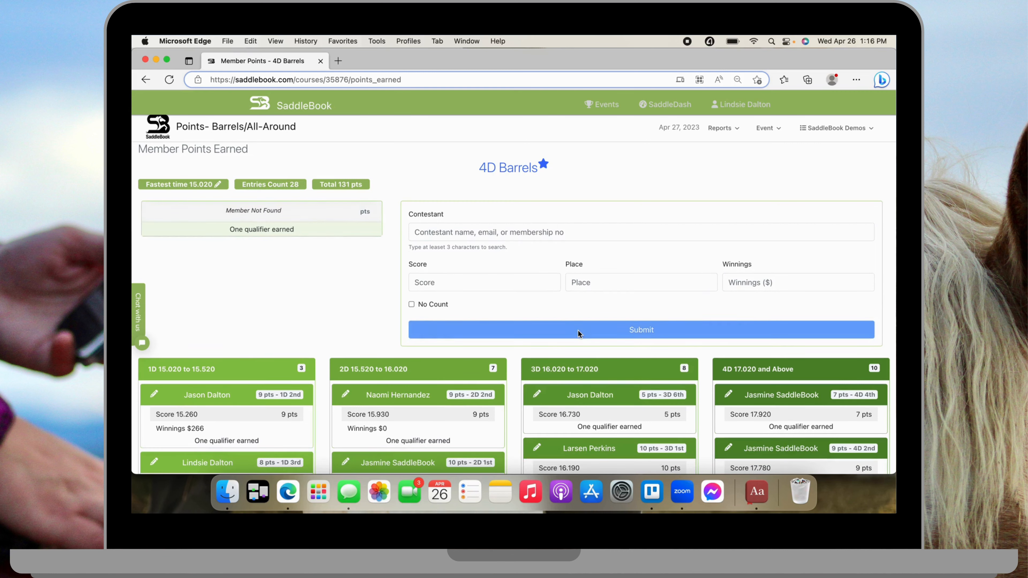
Review the placings and points of the entries in all four divisions of the 4D Barrels Open class.
scroll(374, 310, "down", 3)
scroll(375, 310, "down", 5)
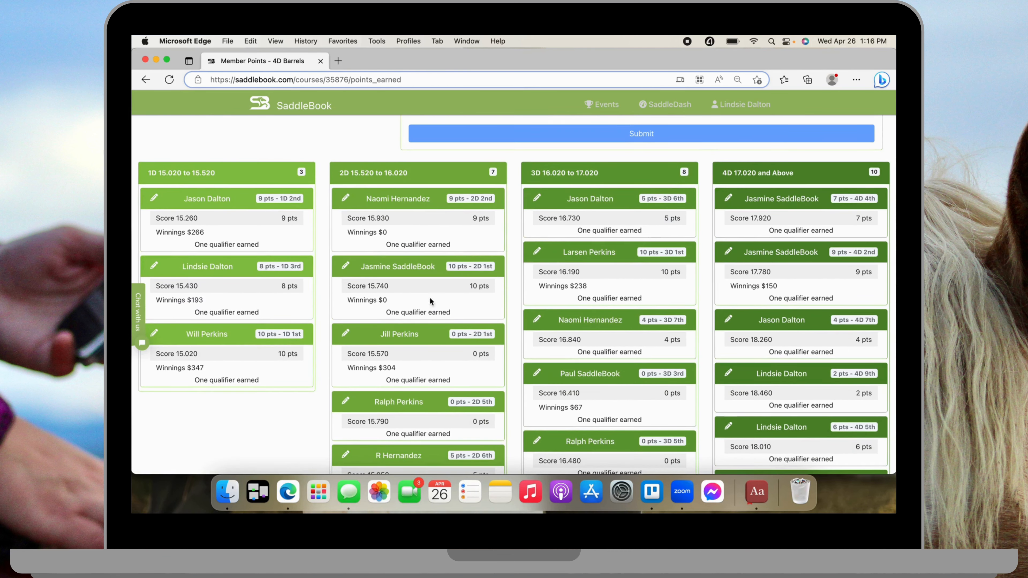
scroll(468, 311, "down", 3)
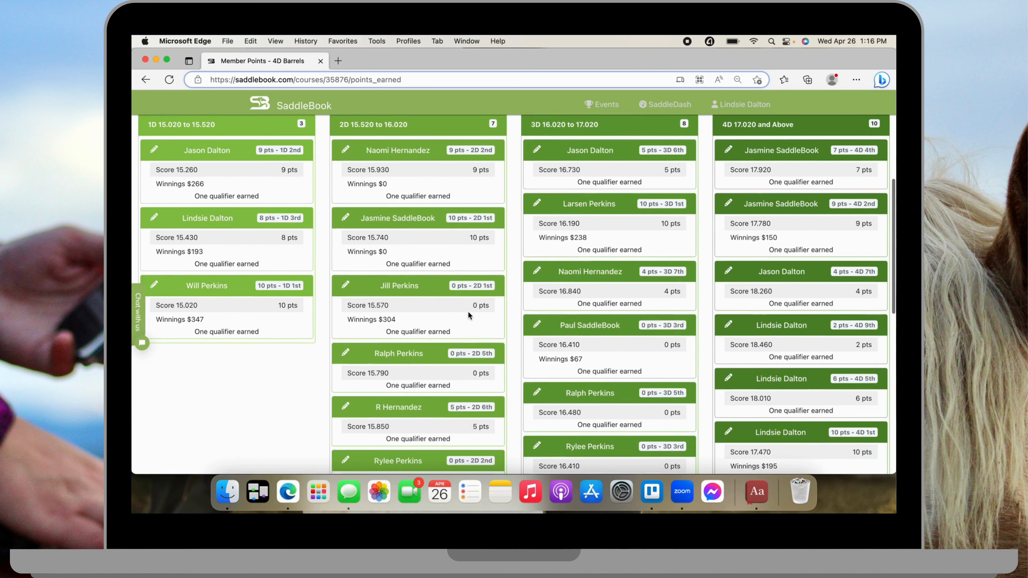
scroll(467, 311, "down", 3)
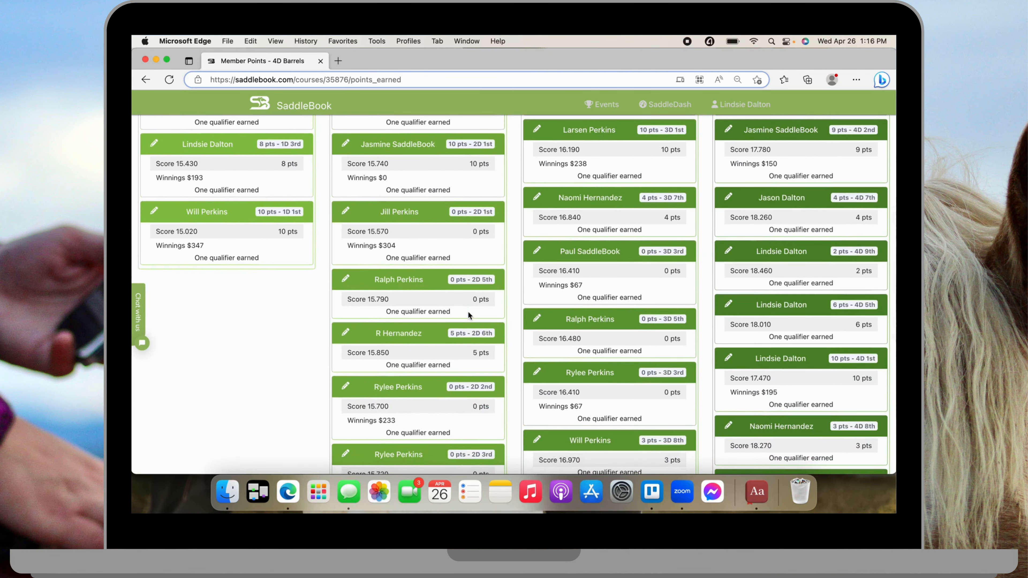
scroll(467, 312, "down", 4)
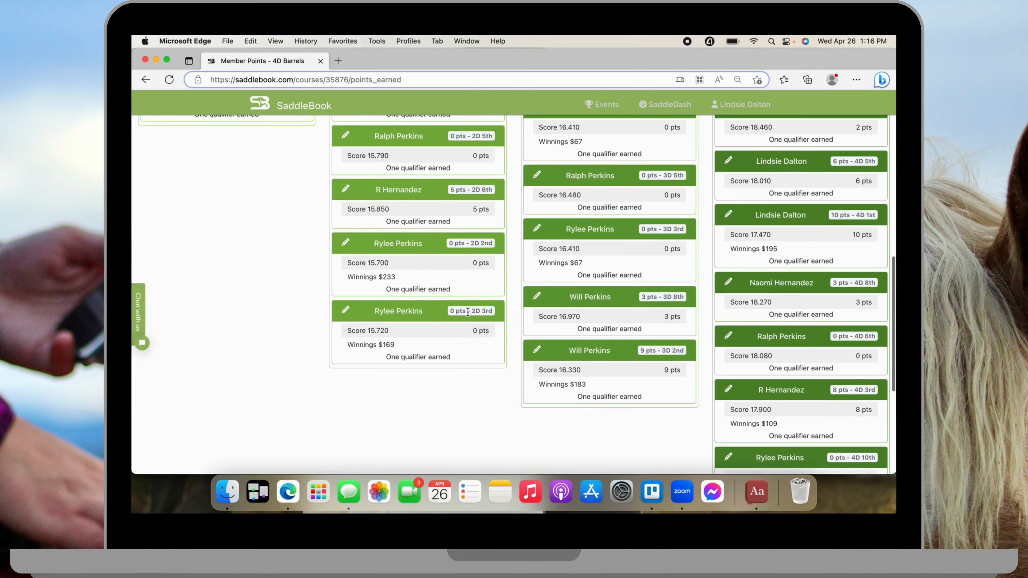
scroll(468, 312, "up", 3)
scroll(468, 312, "up", 2)
scroll(443, 335, "up", 6)
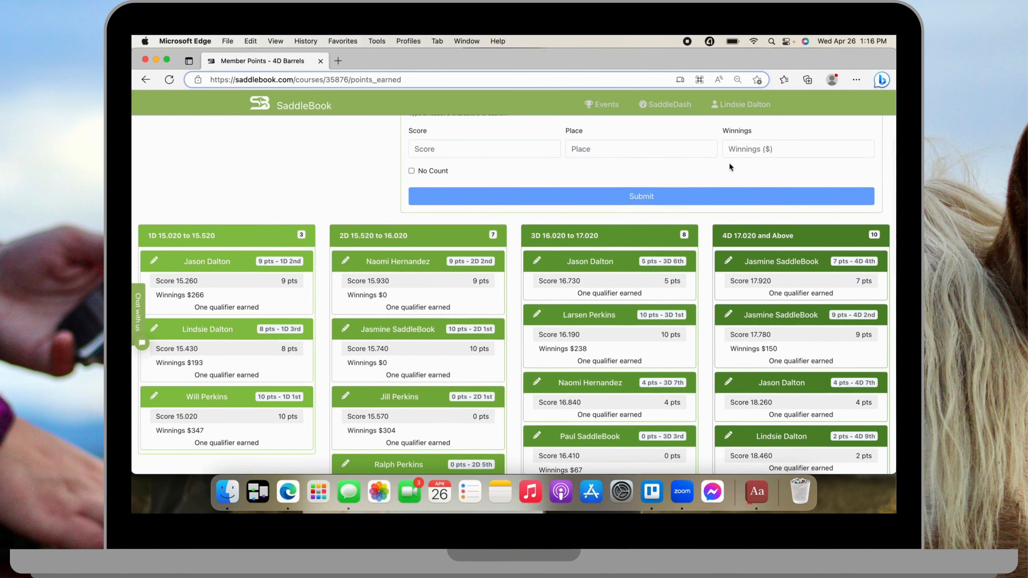
scroll(607, 318, "down", 4)
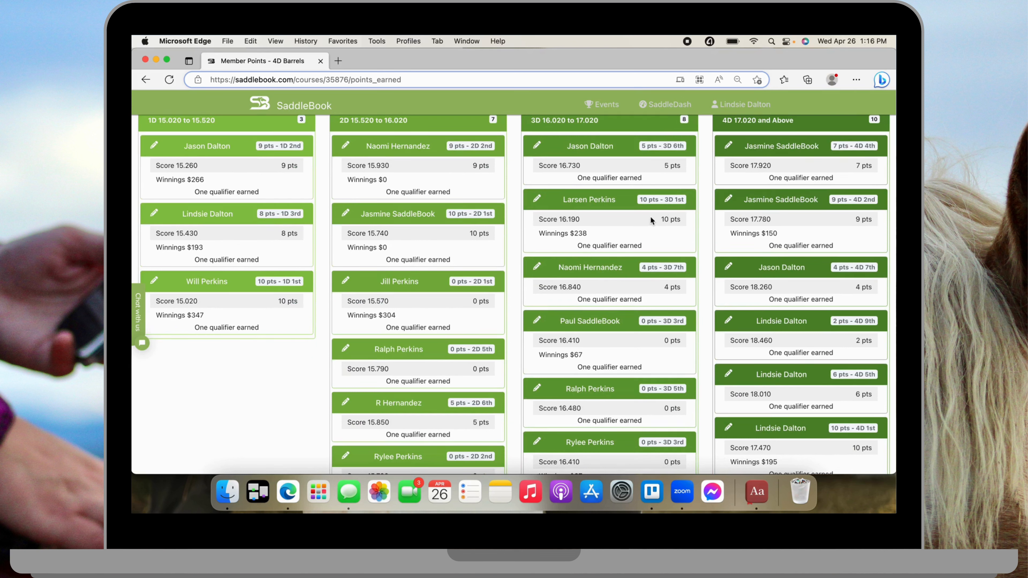
scroll(628, 315, "down", 1)
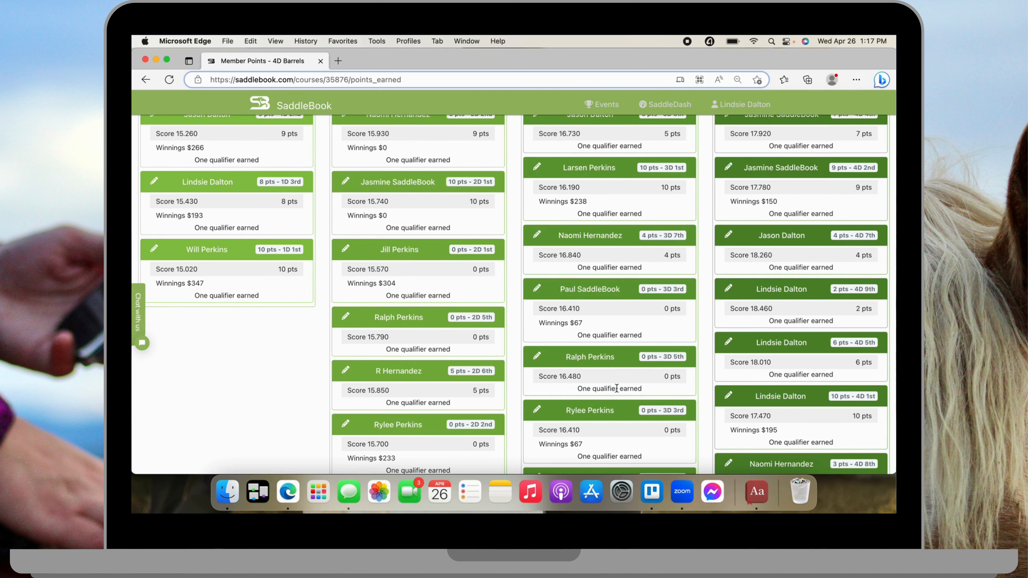
scroll(613, 395, "down", 5)
scroll(613, 395, "up", 4)
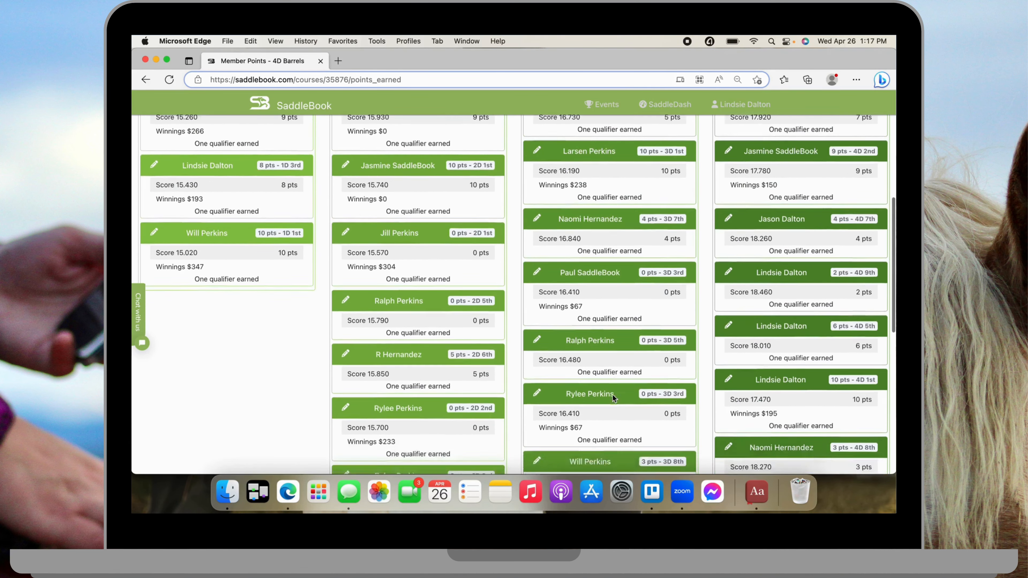
scroll(612, 393, "down", 4)
scroll(612, 394, "up", 5)
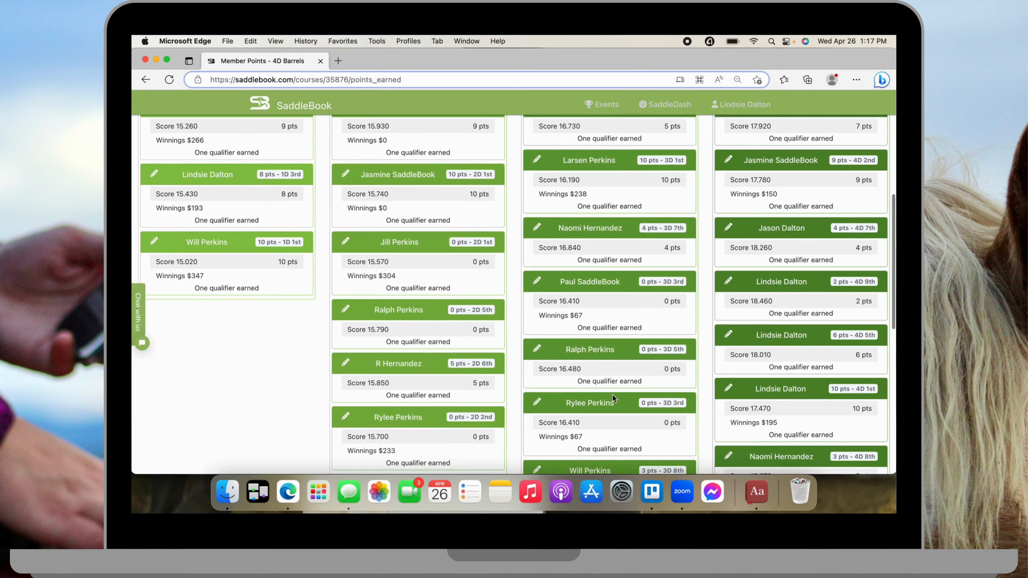
scroll(612, 393, "up", 7)
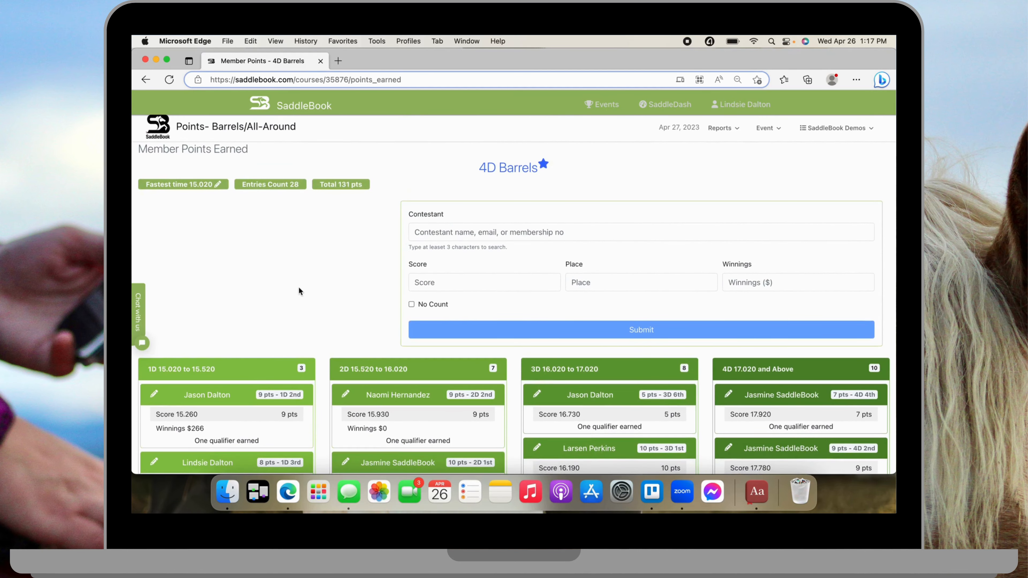
Return to the event's classes, open the final results of class 200, 4D Barrels Youth, and record its 2023 member points.
left_click(167, 137)
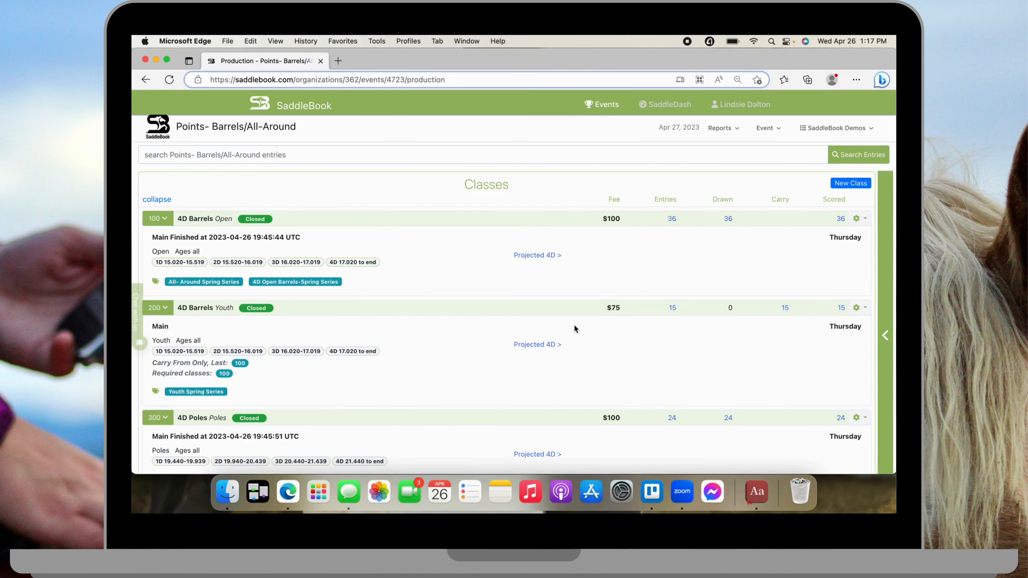
scroll(384, 366, "down", 2)
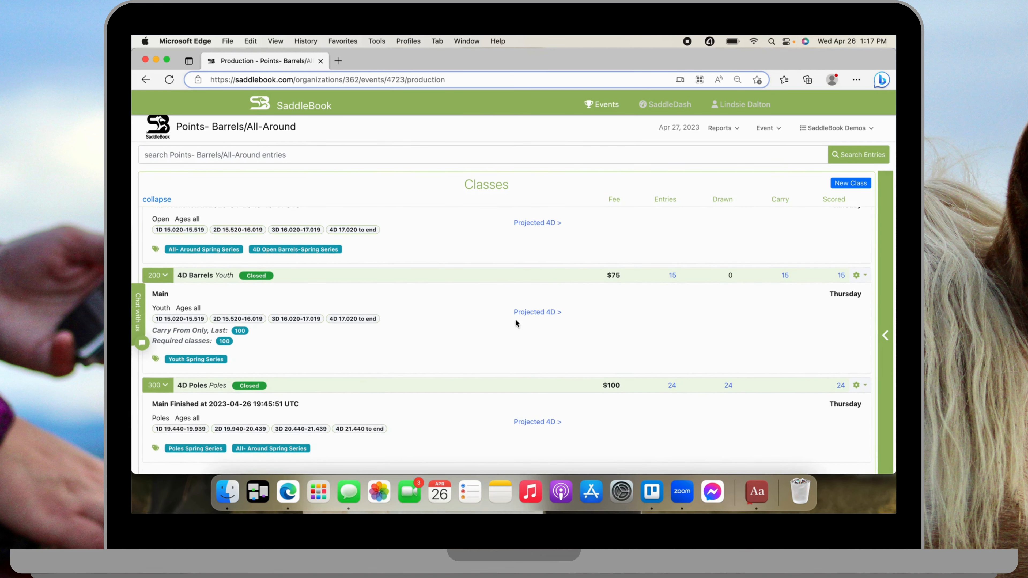
left_click(858, 275)
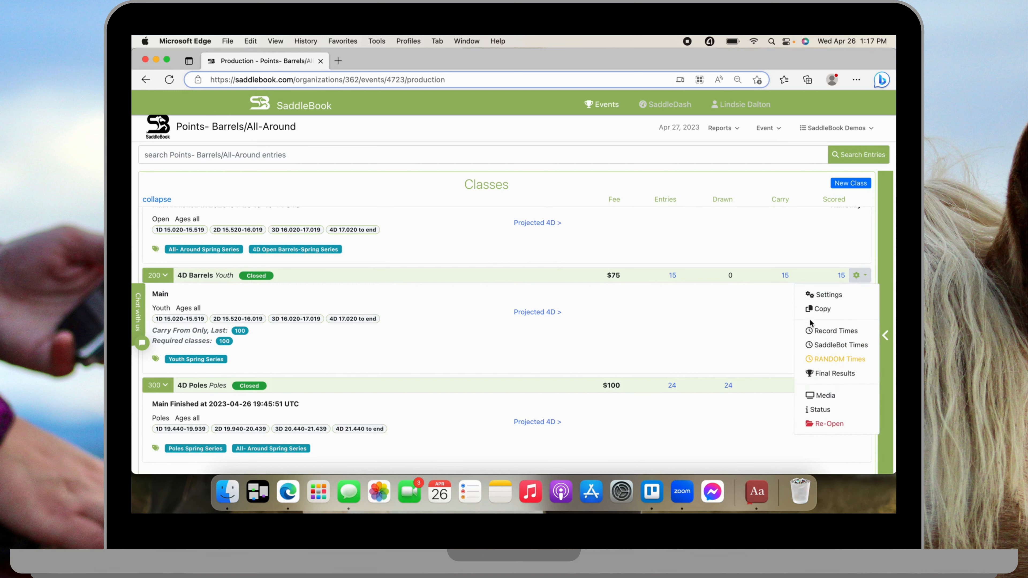
left_click(817, 373)
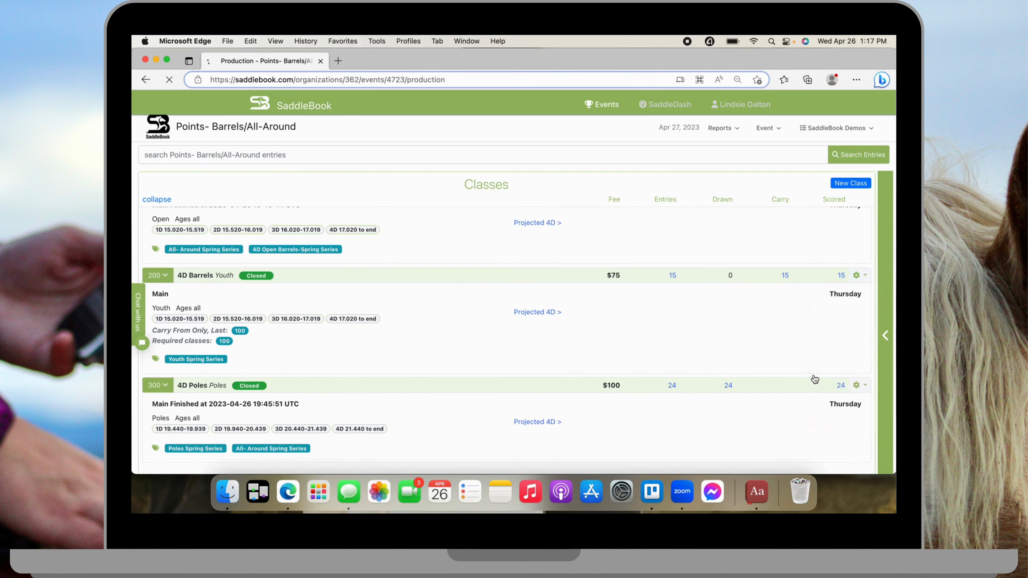
left_click(807, 197)
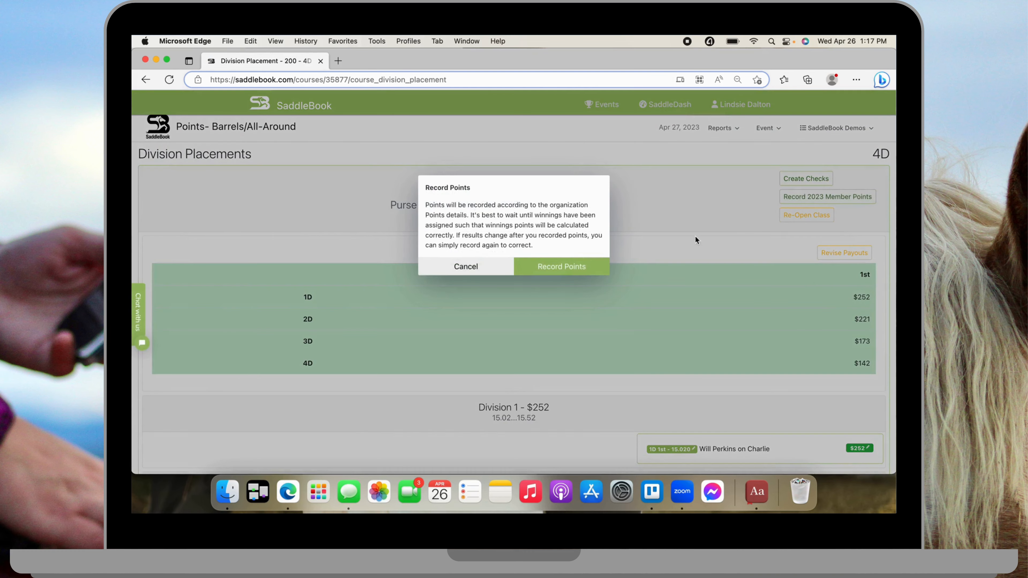
left_click(563, 267)
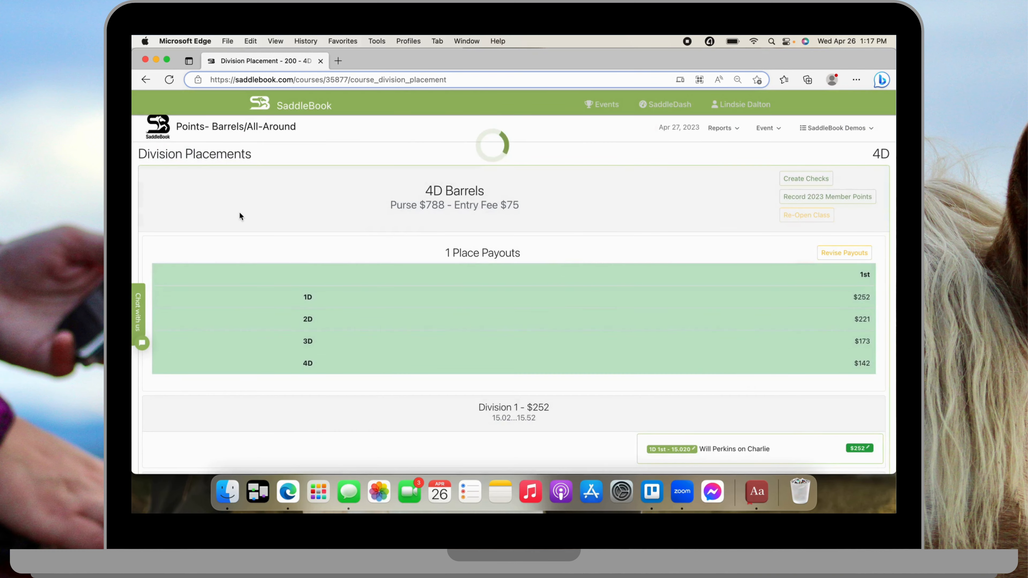
Go back to the classes, open the final results of class 300, 4D Poles, and record its 2023 member points.
left_click(161, 135)
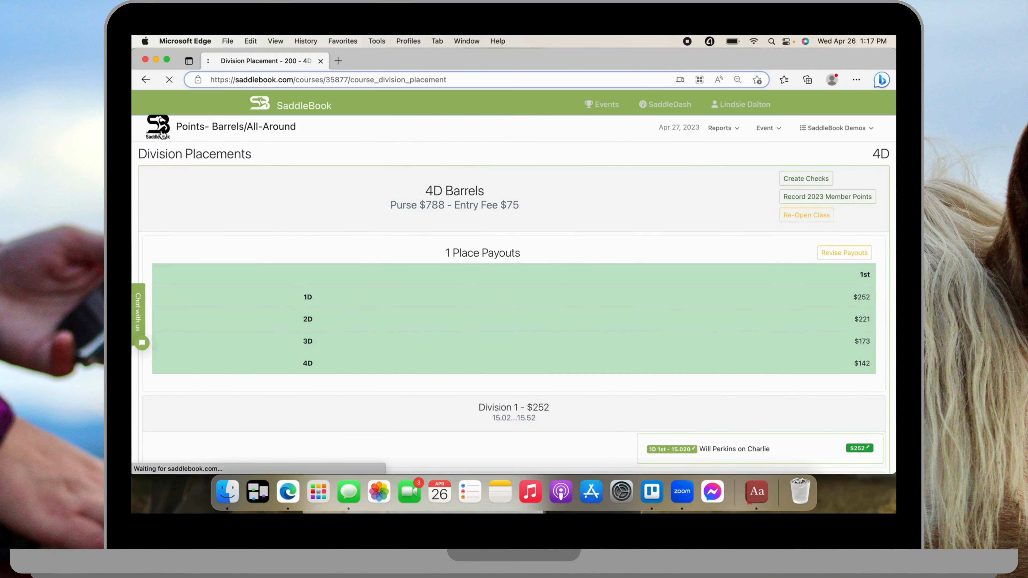
scroll(760, 356, "down", 3)
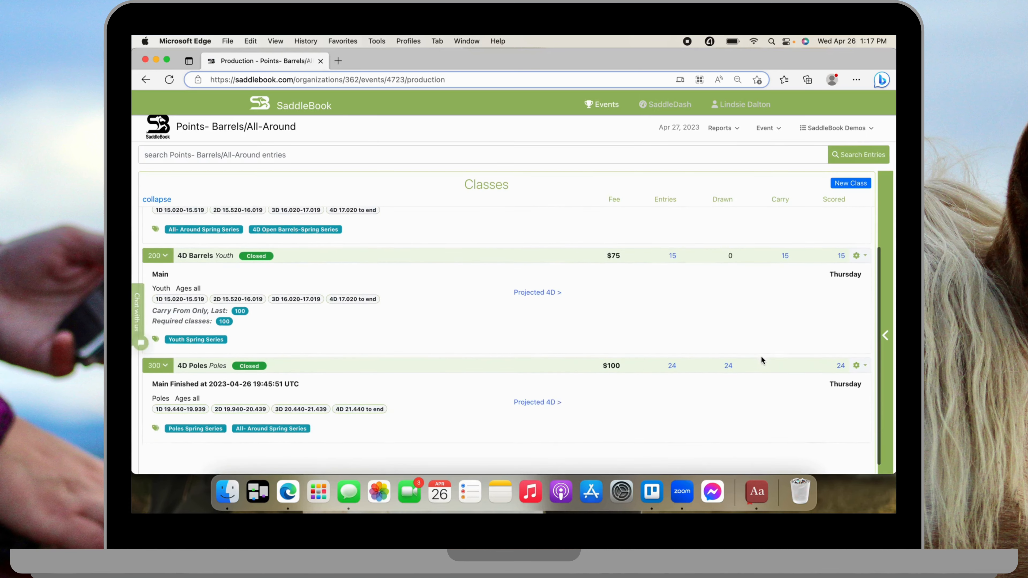
left_click(855, 361)
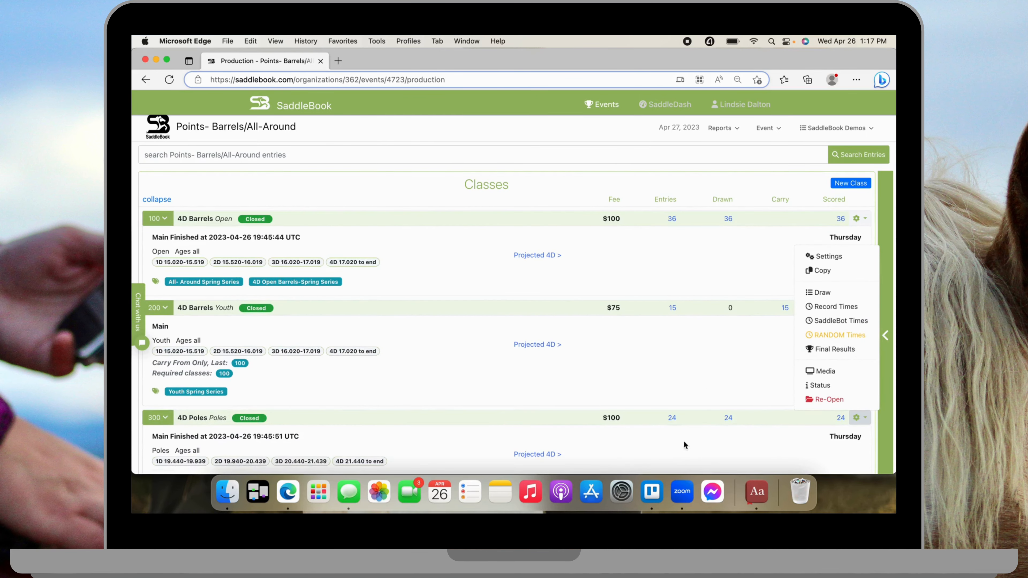
left_click(832, 350)
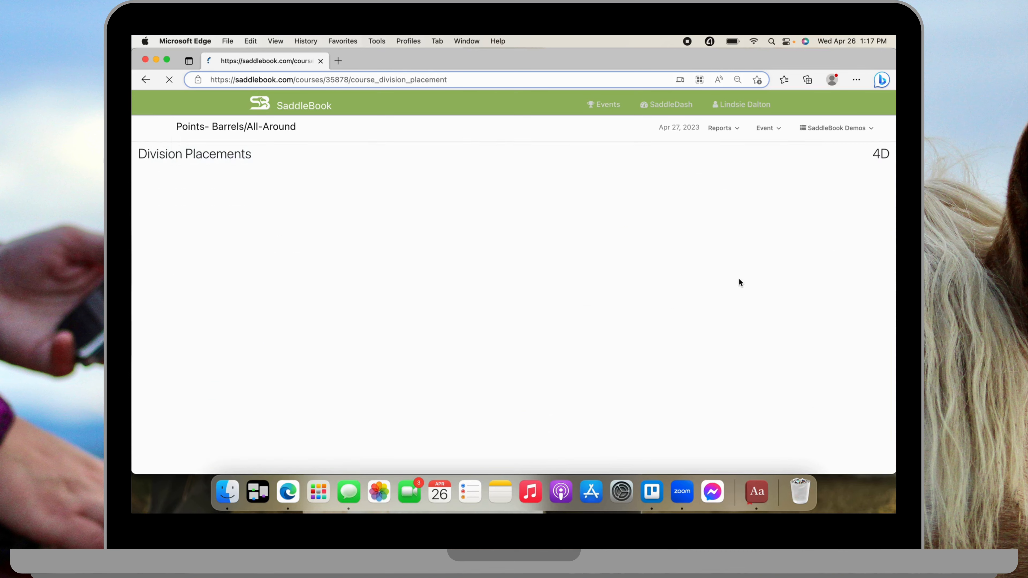
left_click(796, 199)
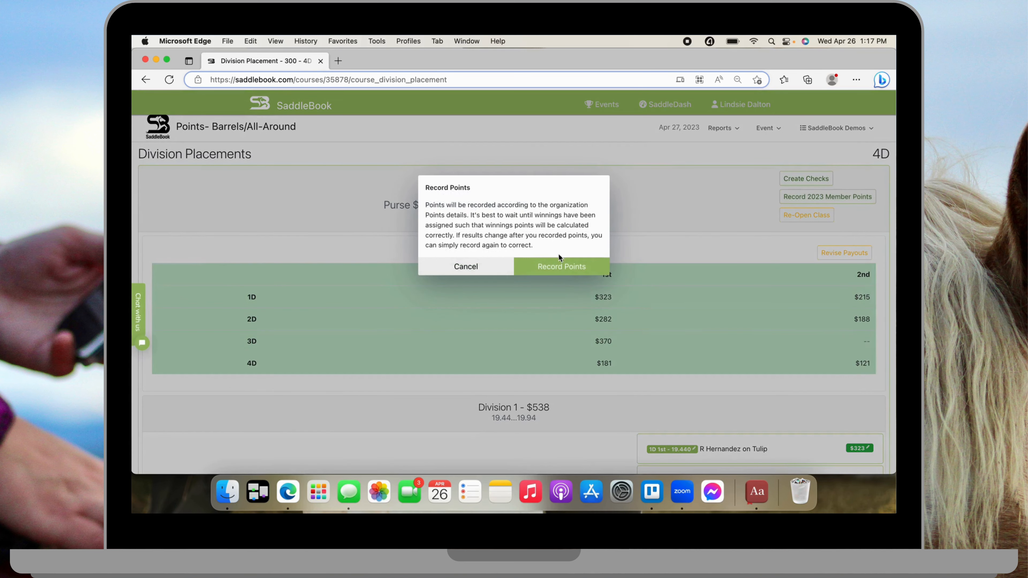
left_click(557, 269)
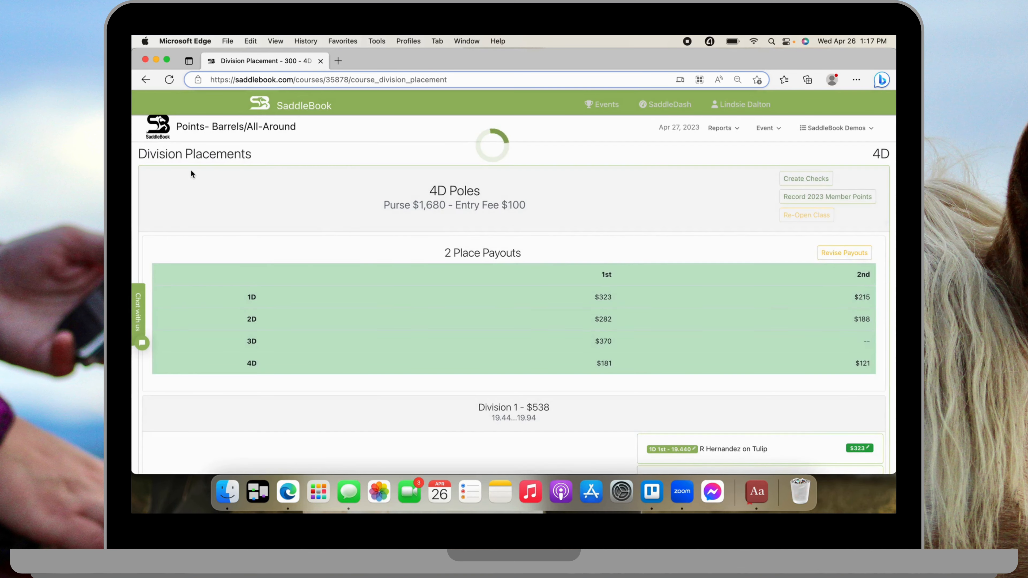
Return to the event's classes and open the member points of class 200, 4D Barrels Youth.
left_click(164, 133)
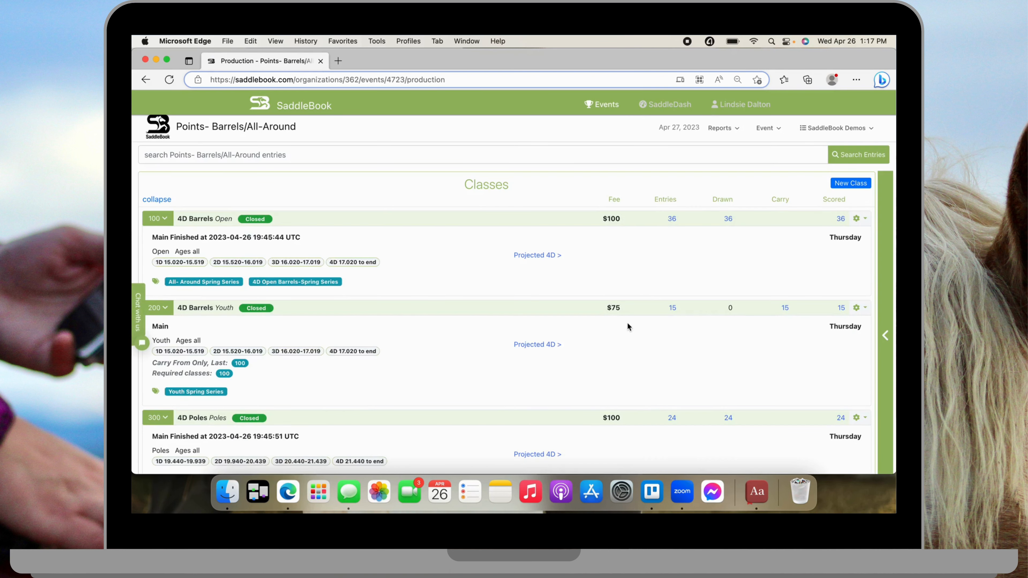
scroll(504, 376, "down", 2)
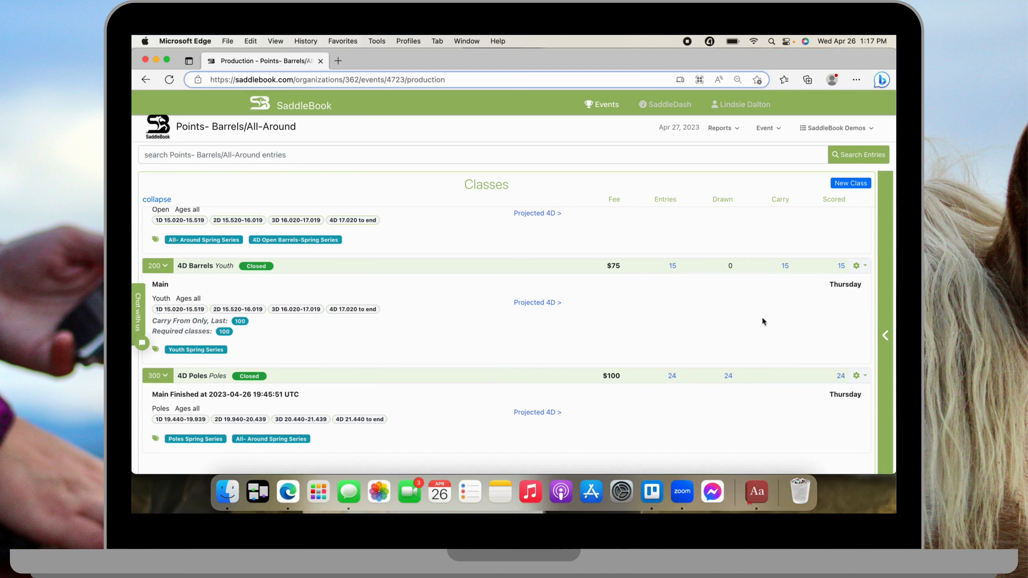
left_click(858, 267)
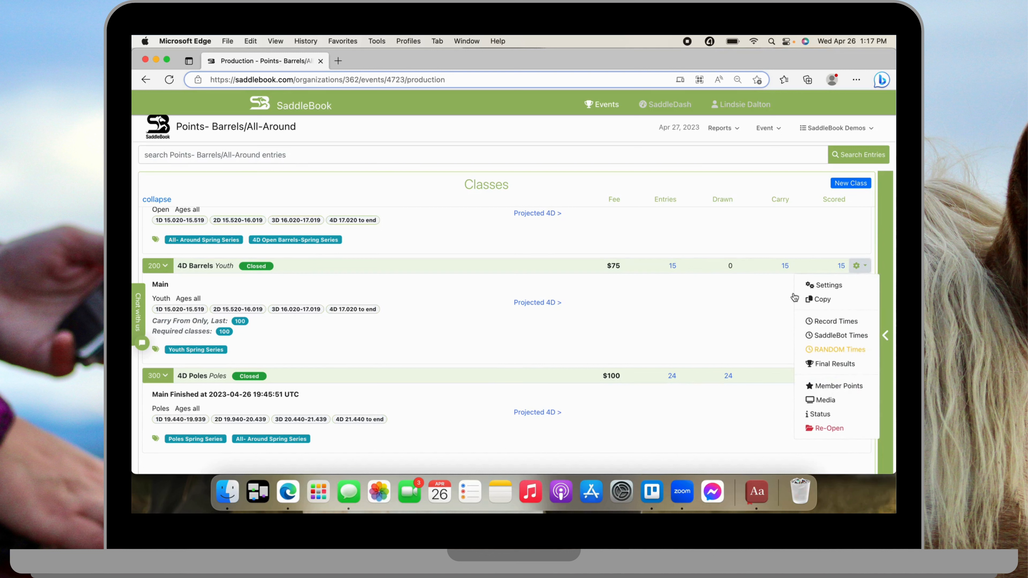
left_click(650, 312)
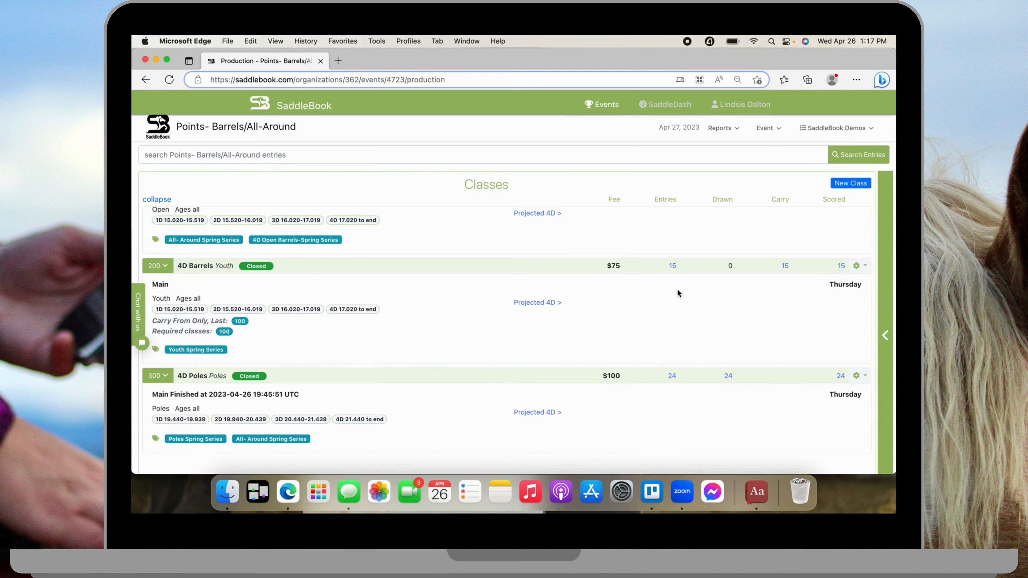
left_click(857, 266)
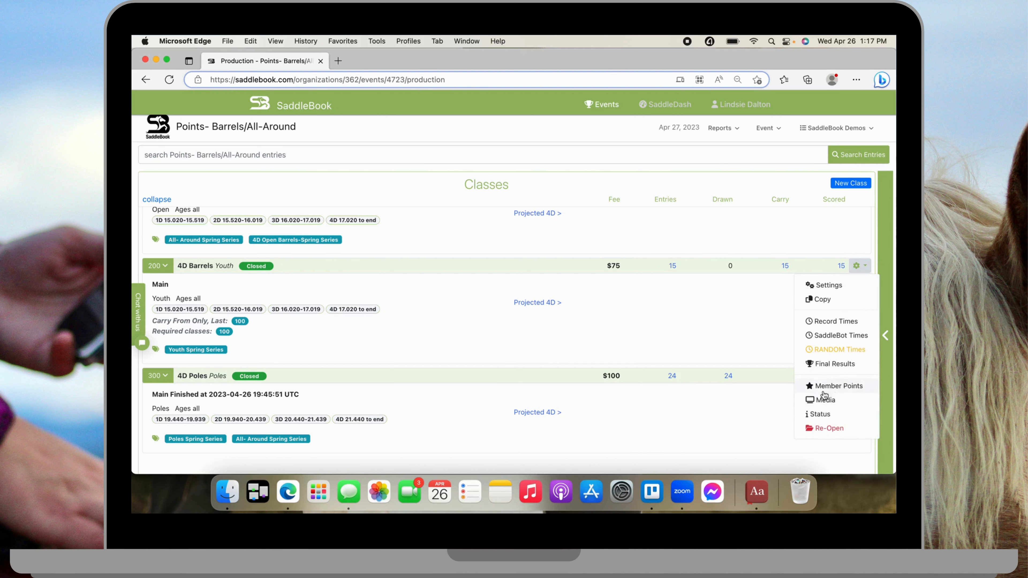
left_click(830, 386)
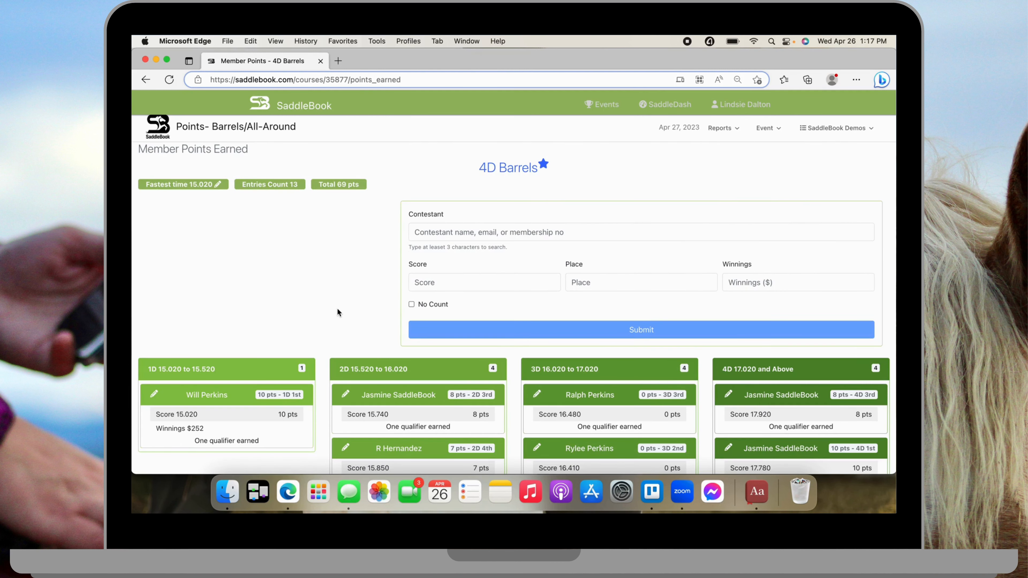
Review the placings and points in all divisions and the no-count entries of the 4D Barrels Youth class.
scroll(337, 308, "down", 5)
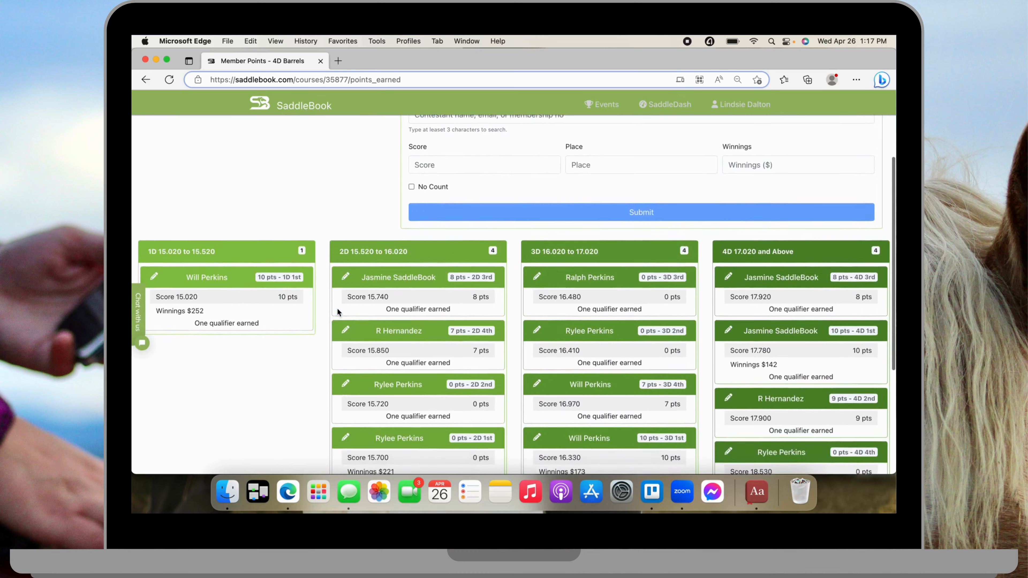
scroll(337, 308, "down", 2)
scroll(337, 308, "down", 4)
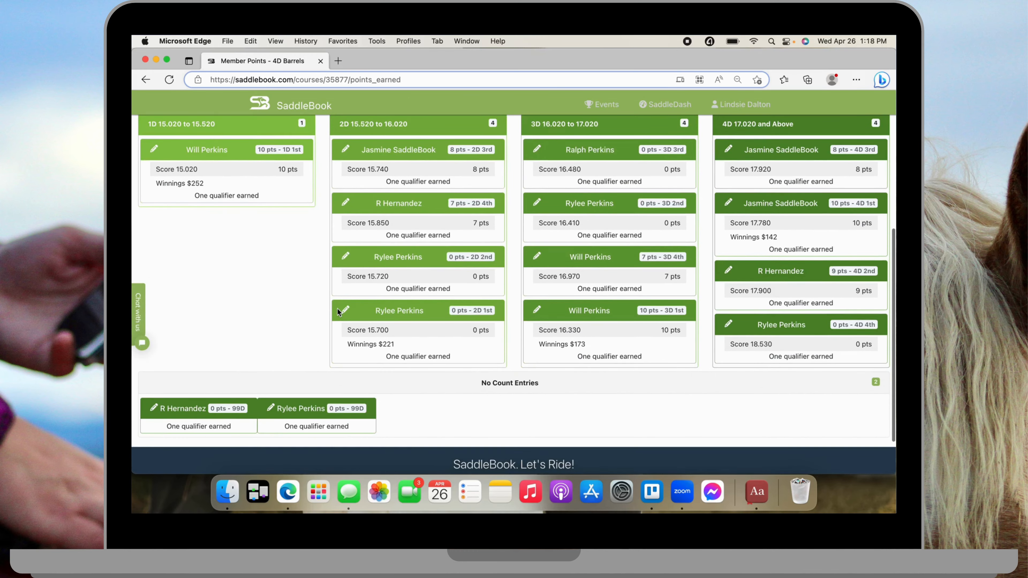
scroll(337, 307, "up", 10)
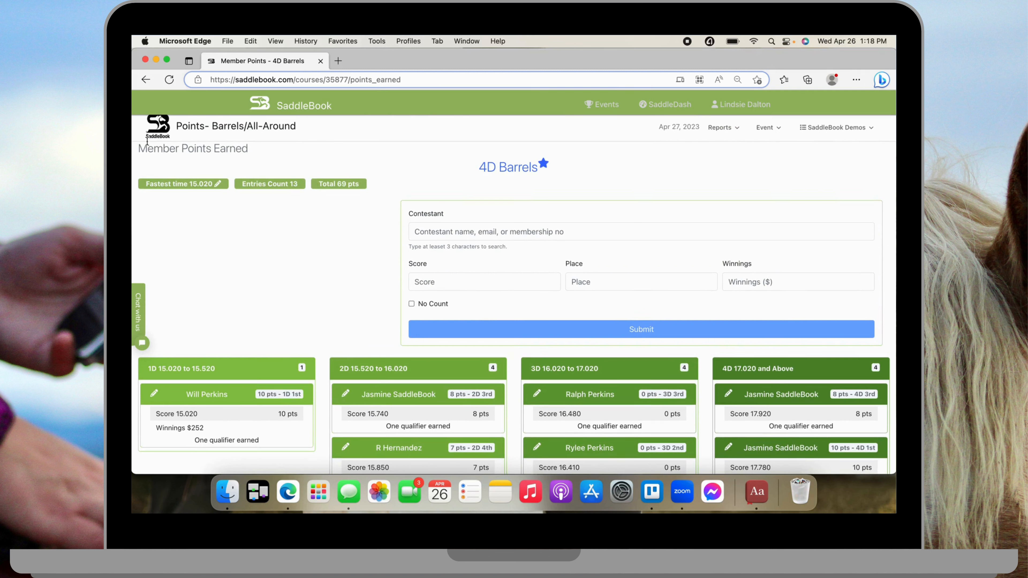
Return to the event's classes, go to the SaddleBook Demos organization's management page, and open its member leaderboard.
left_click(154, 134)
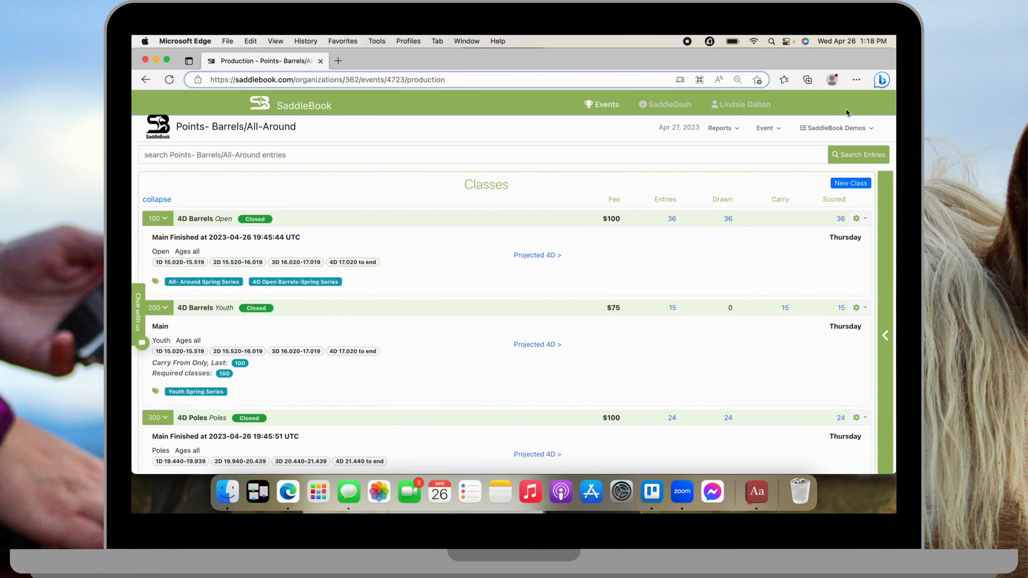
left_click(857, 133)
left_click(834, 149)
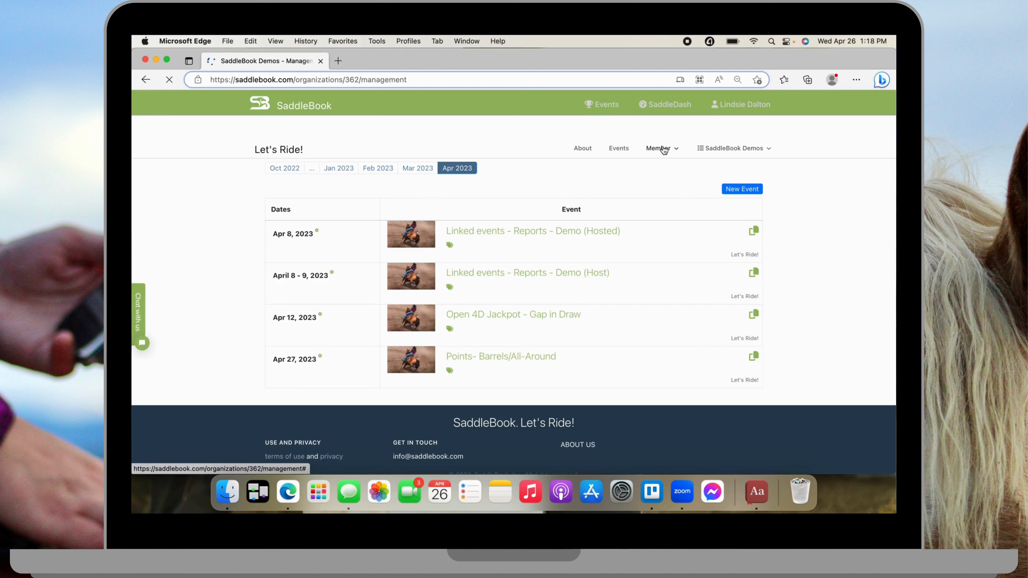
left_click(662, 149)
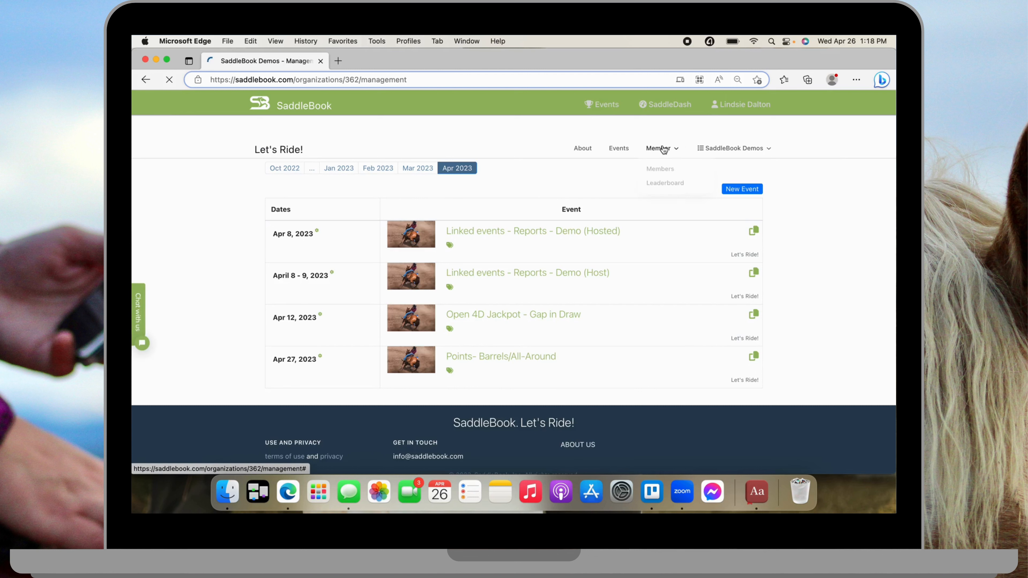
left_click(662, 182)
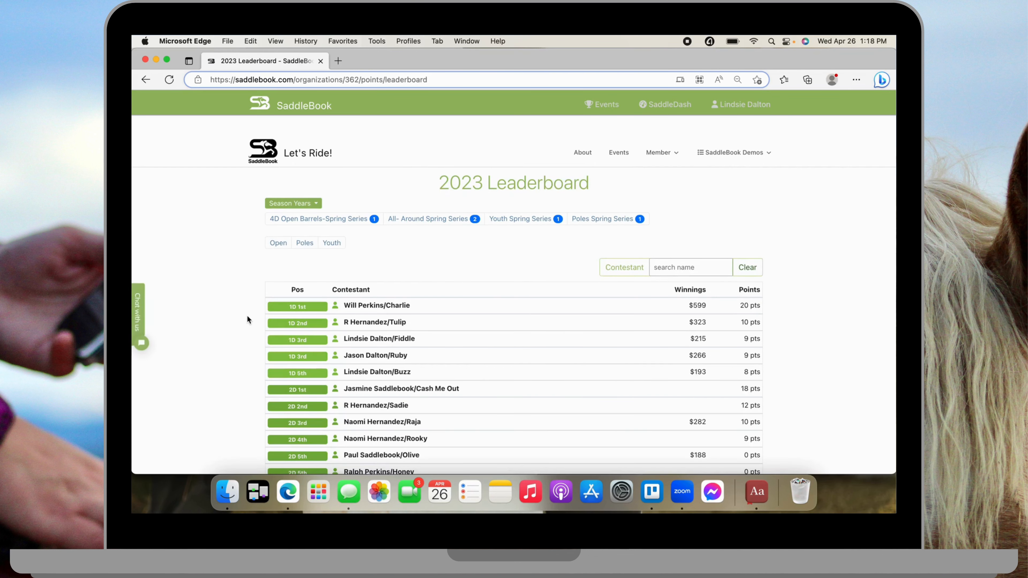
Review the full unfiltered 2023 leaderboard, from the 1D standings through the 99D no-count entries.
scroll(247, 319, "down", 5)
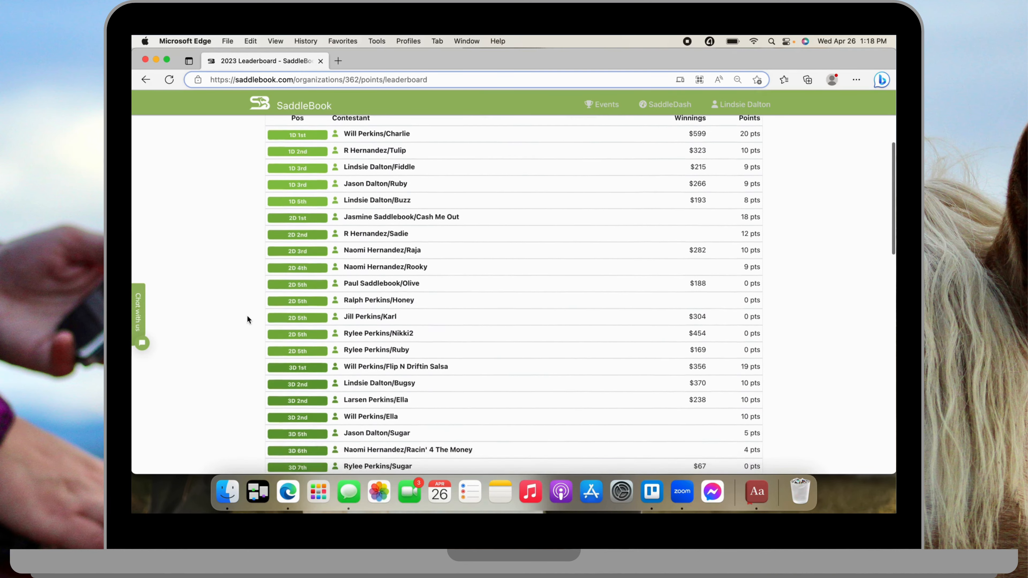
scroll(247, 319, "down", 15)
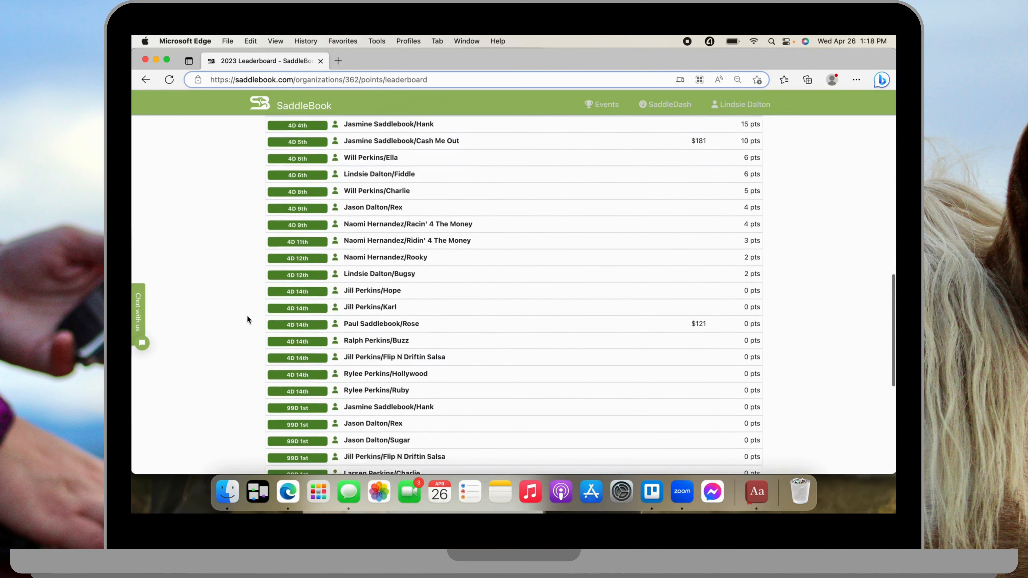
scroll(248, 320, "down", 3)
scroll(247, 320, "up", 20)
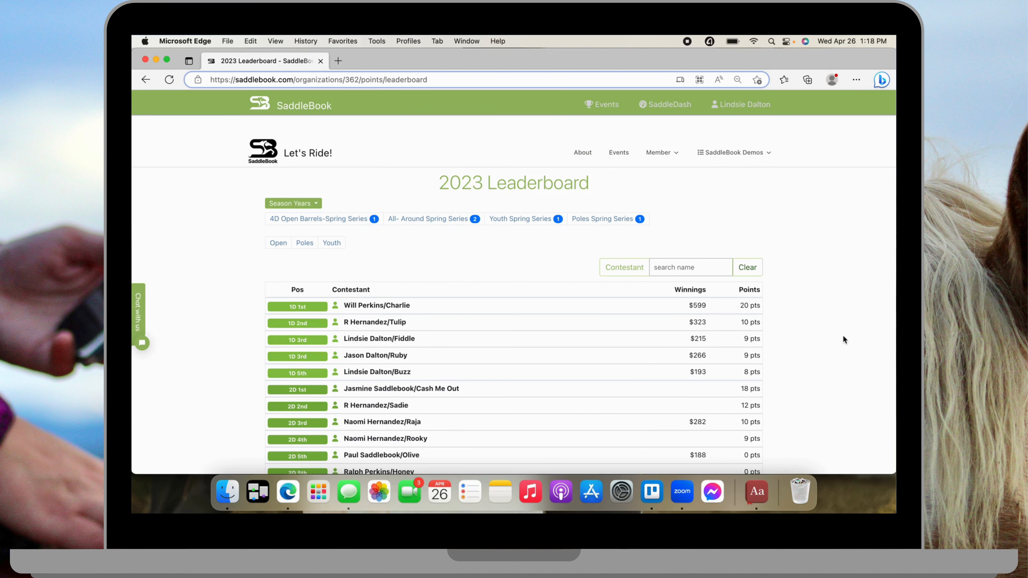
scroll(842, 336, "down", 15)
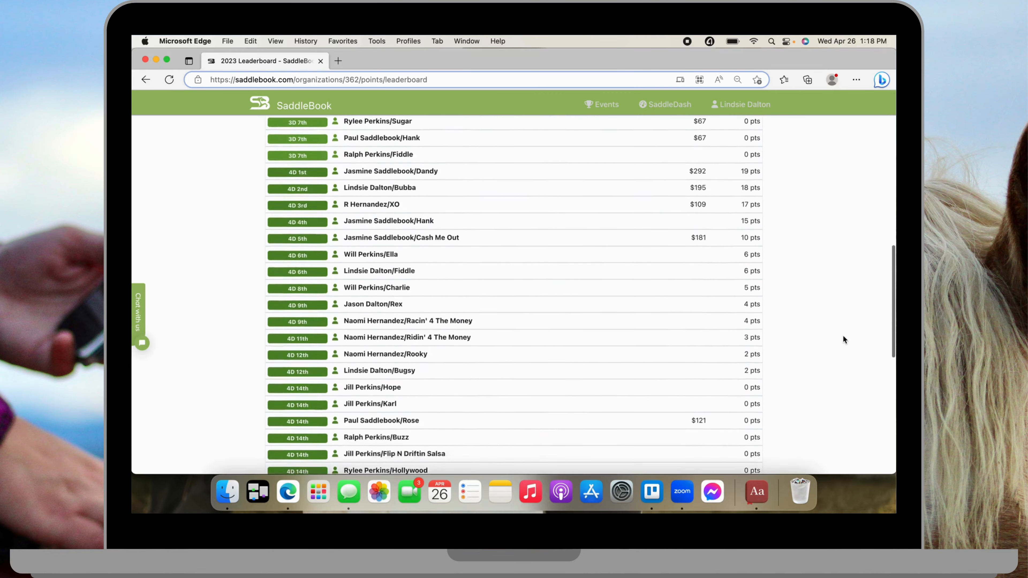
scroll(843, 334, "down", 10)
scroll(821, 253, "up", 3)
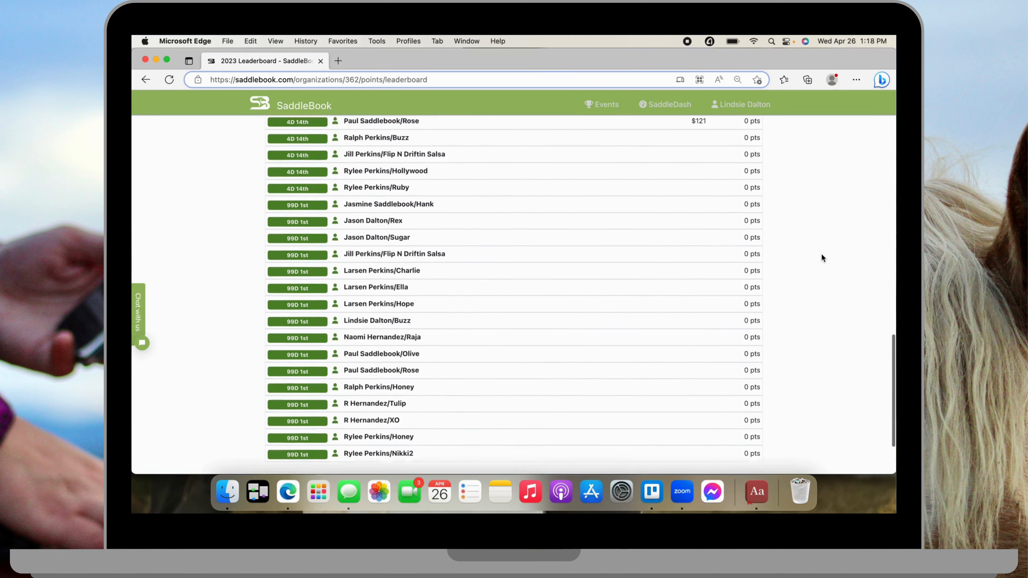
scroll(822, 255, "up", 15)
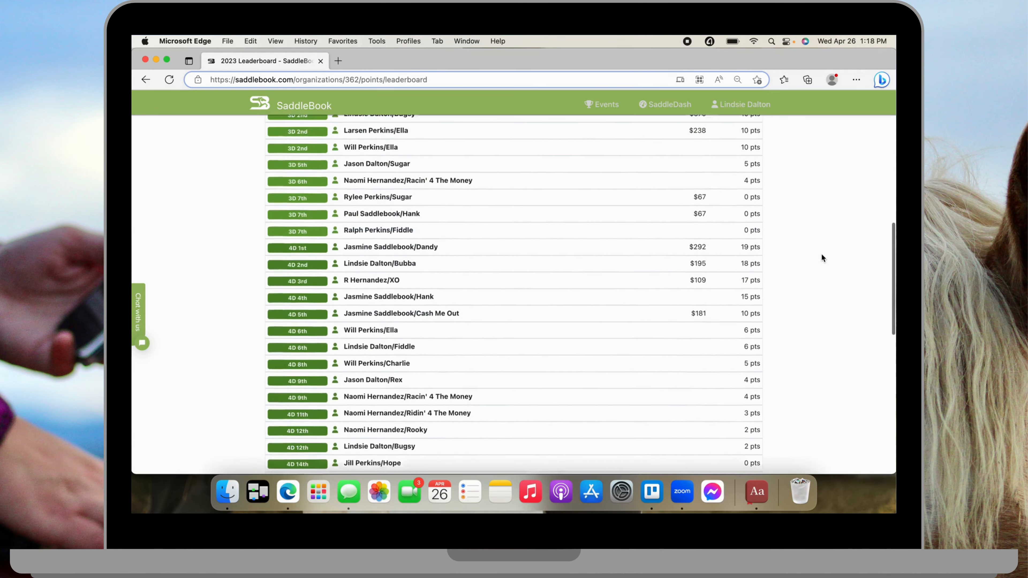
scroll(821, 255, "up", 15)
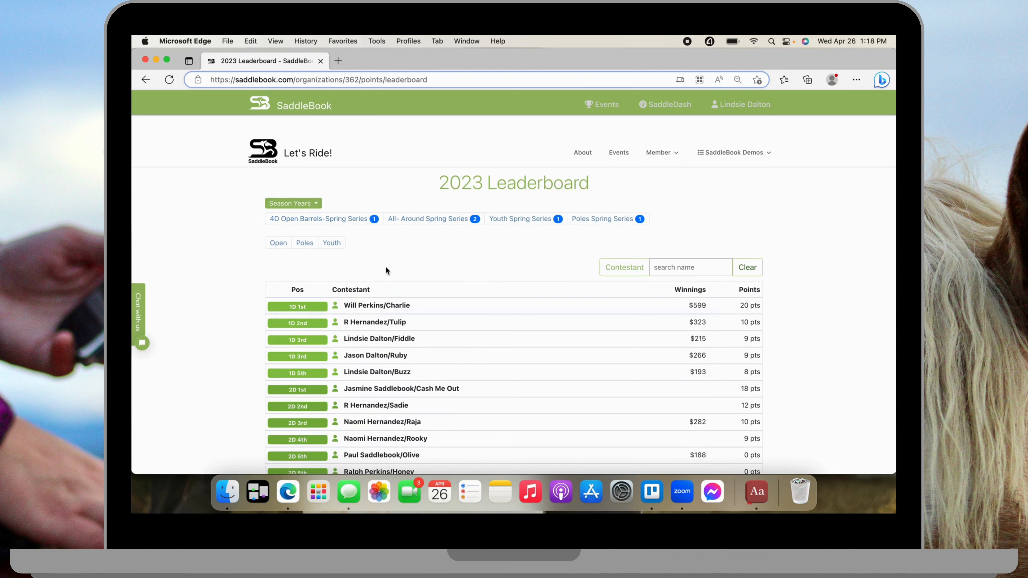
Filter the 2023 leaderboard to the Open category and review its standings.
left_click(278, 242)
left_click(275, 244)
scroll(247, 311, "down", 20)
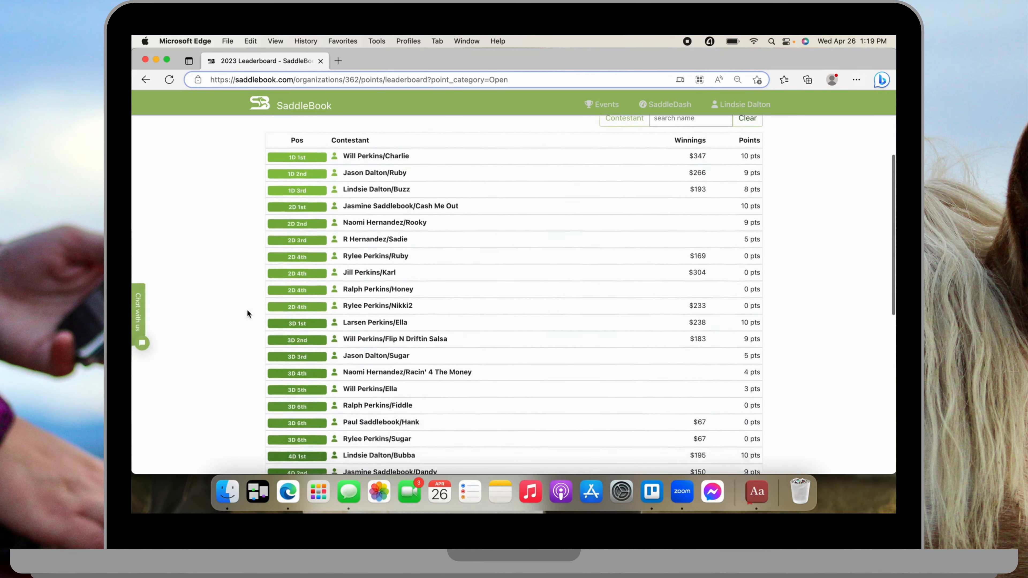
scroll(248, 313, "up", 20)
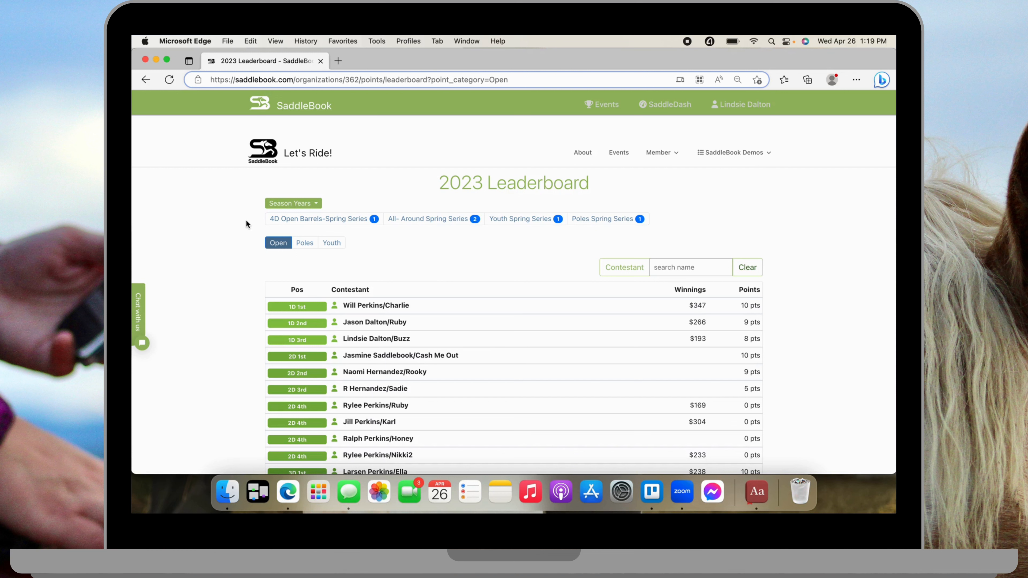
Add the 4D Open Barrels-Spring Series filter to the Open leaderboard and look over the standings.
left_click(279, 220)
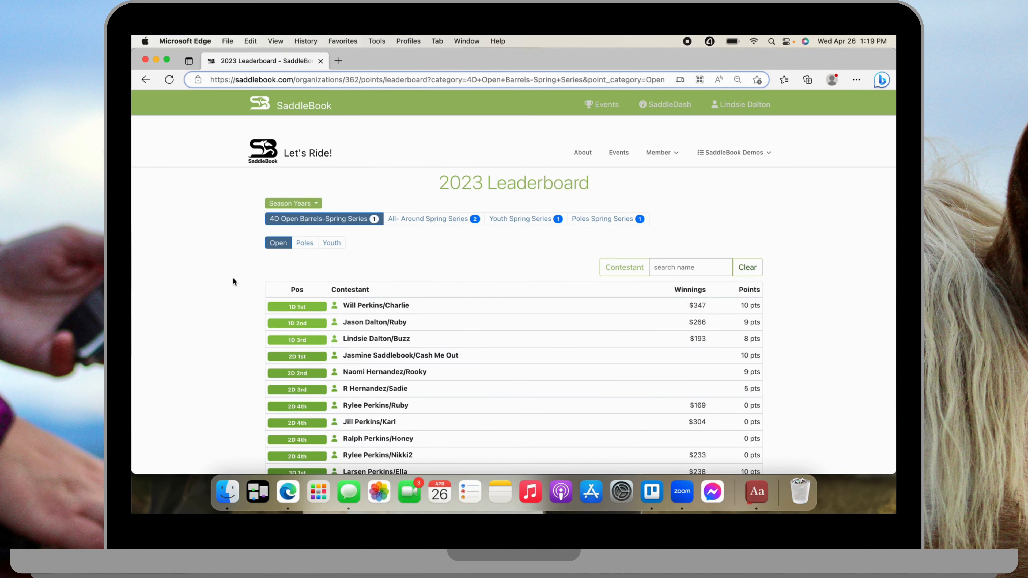
scroll(249, 363, "down", 1)
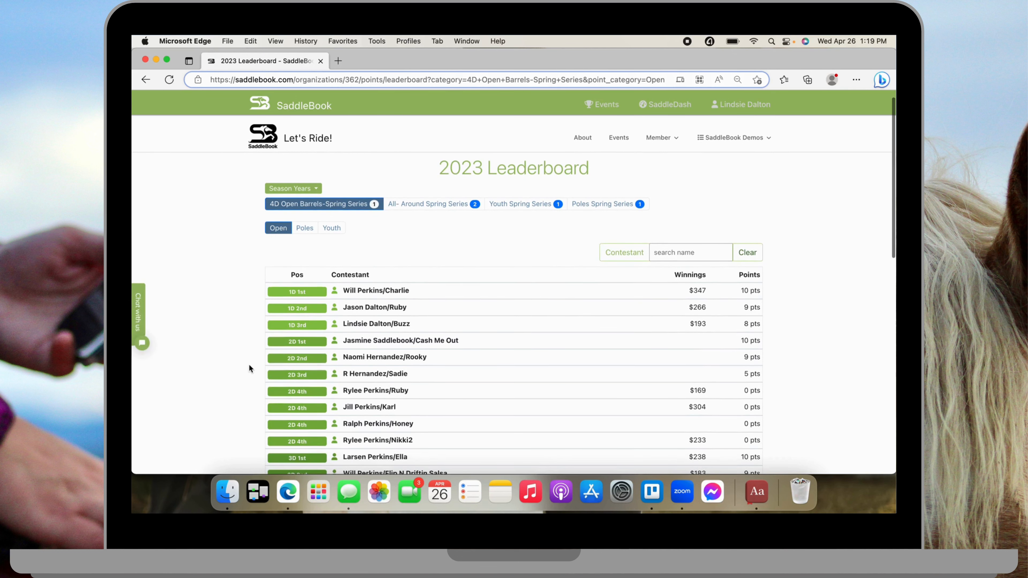
scroll(249, 363, "down", 3)
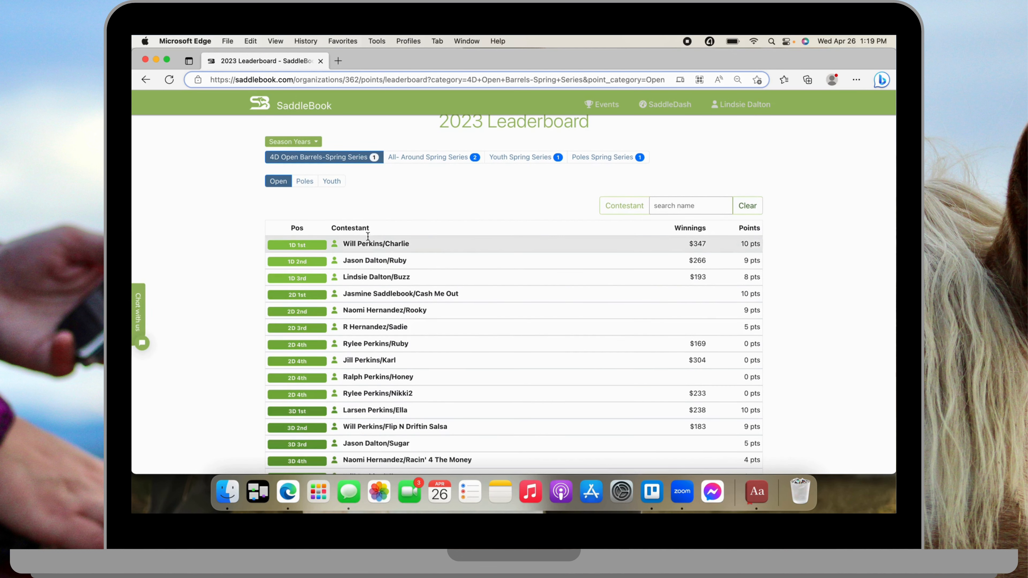
Clear the leaderboard filters, show only the 4D Open Barrels-Spring Series, and review its standings in all divisions.
left_click(278, 183)
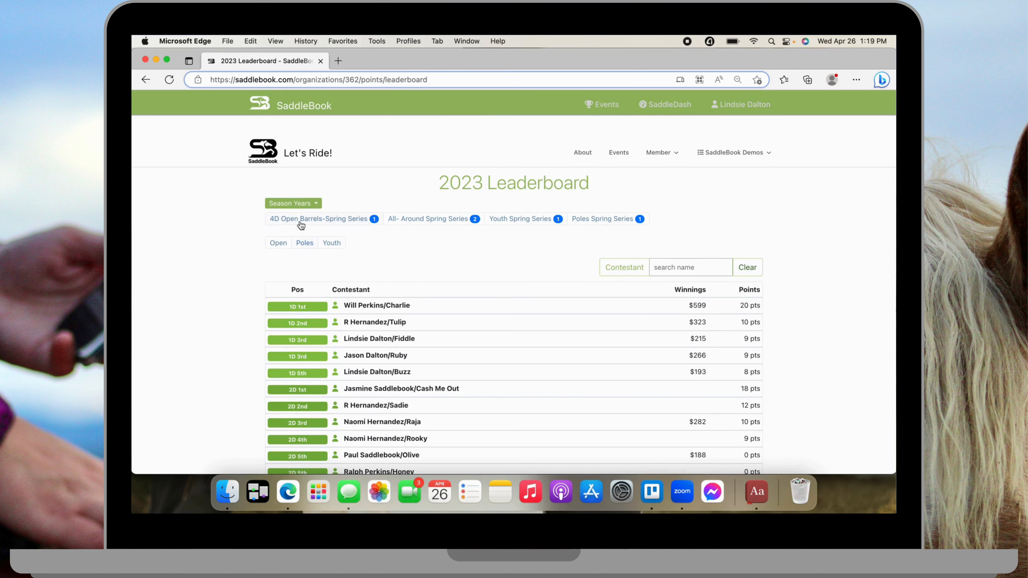
left_click(342, 222)
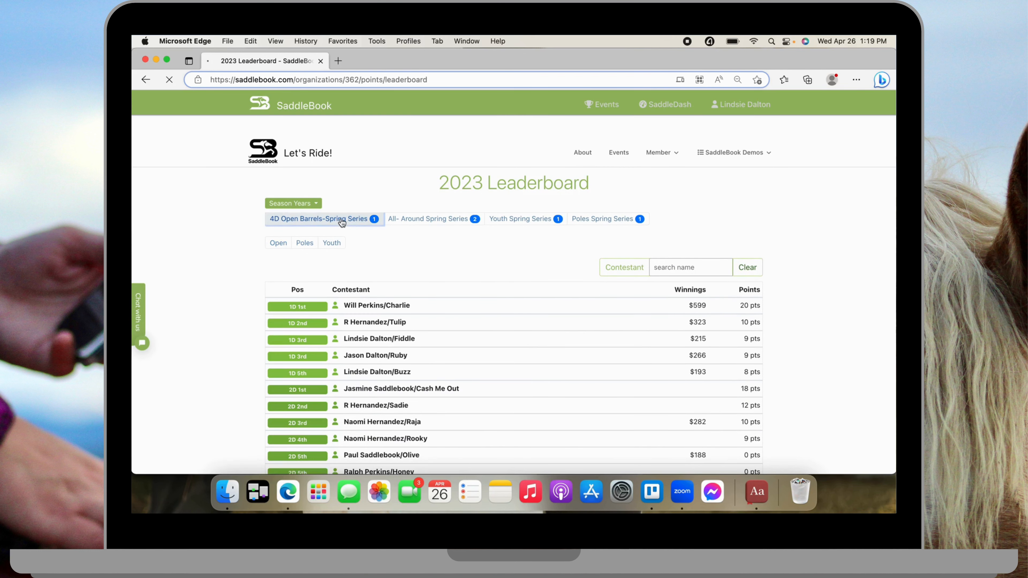
scroll(768, 292, "down", 5)
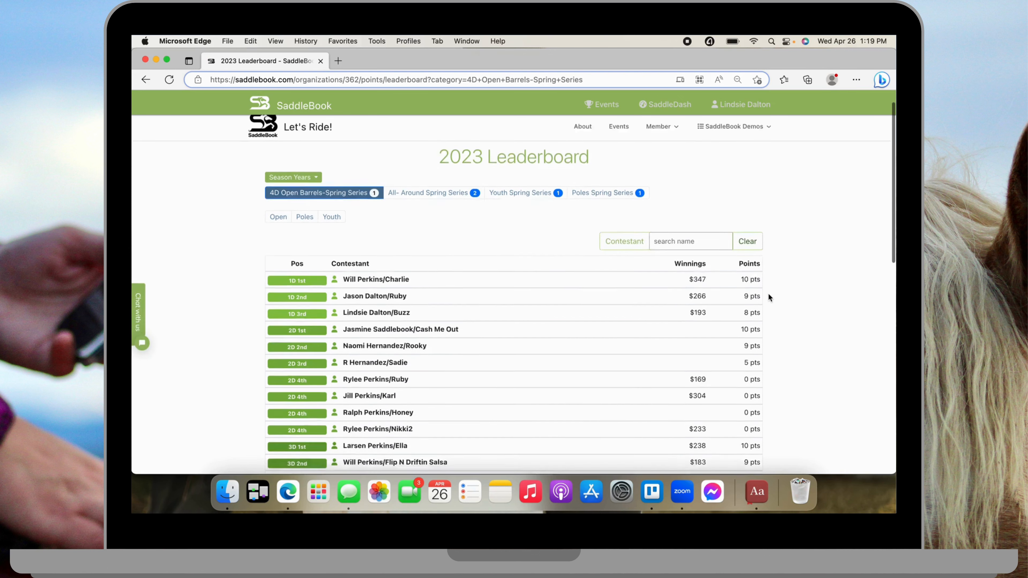
scroll(767, 292, "down", 3)
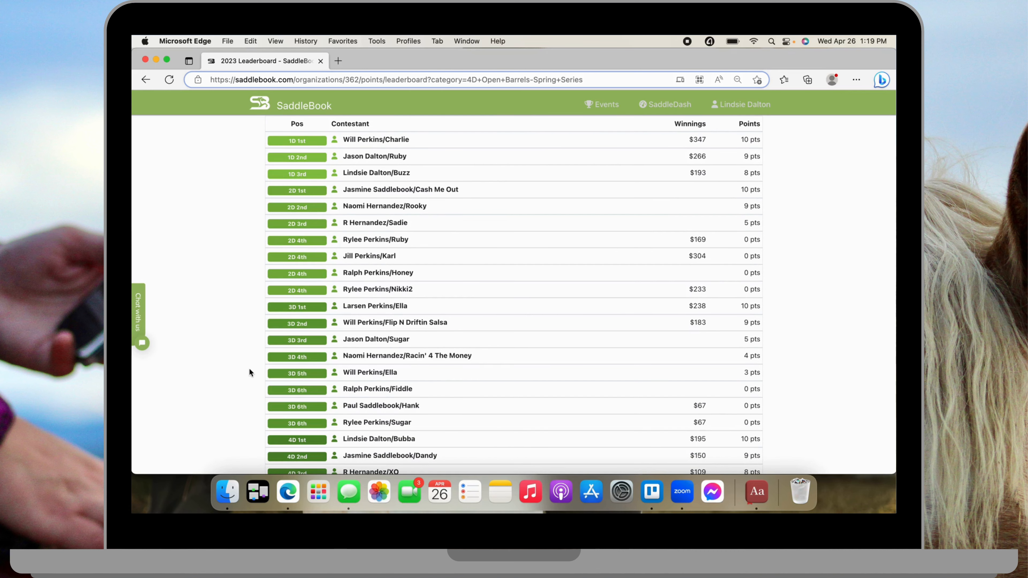
scroll(249, 370, "down", 12)
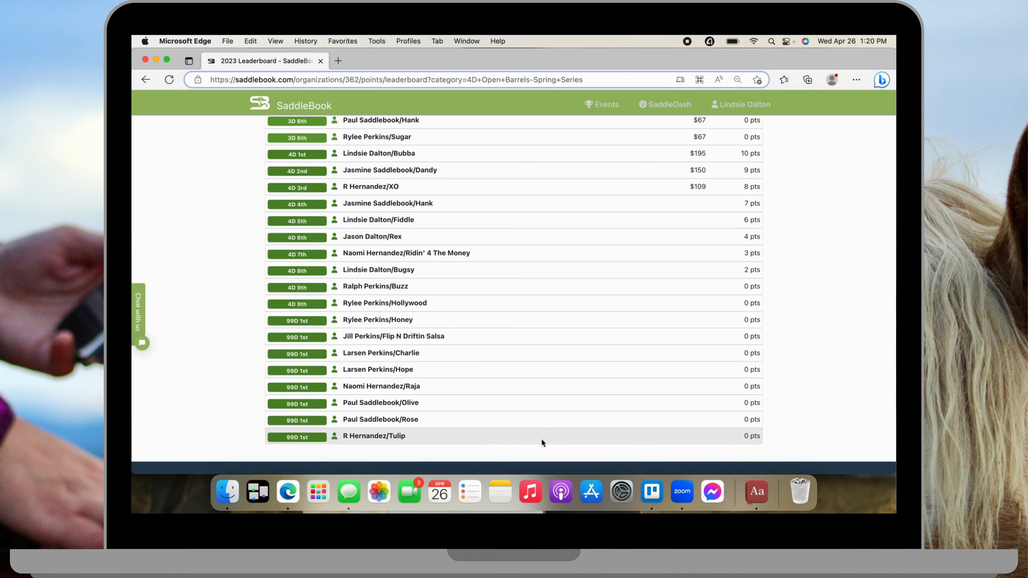
scroll(799, 306, "up", 2)
scroll(799, 307, "up", 10)
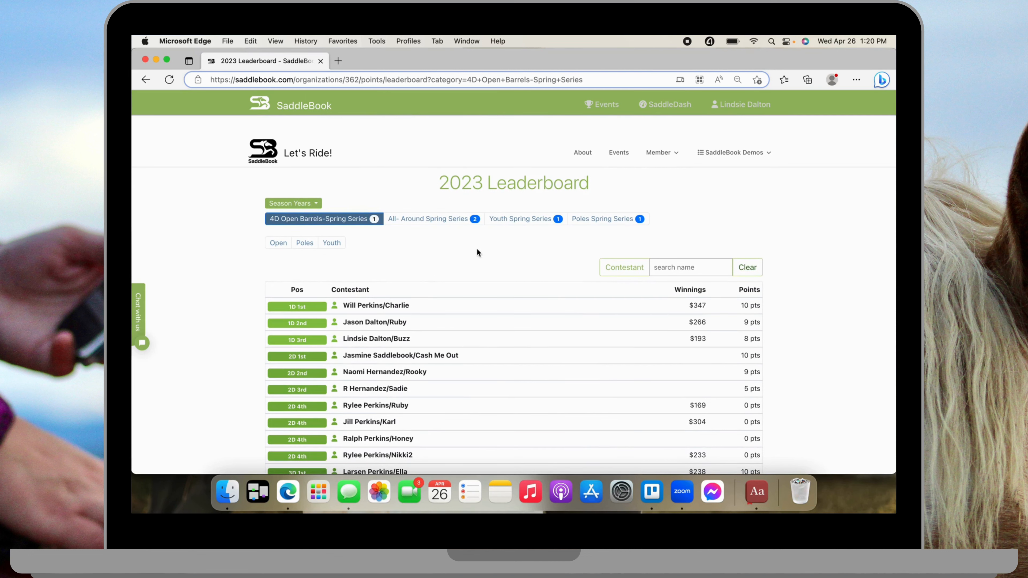
Switch the leaderboard from the 4D Open Barrels-Spring Series to the All- Around Spring Series and review the top standings.
left_click(376, 222)
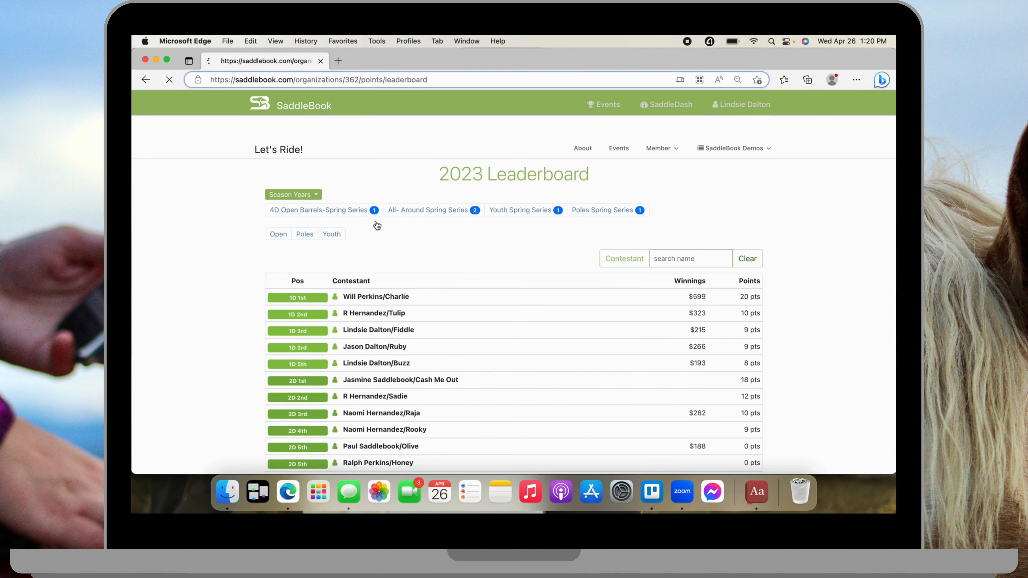
left_click(461, 224)
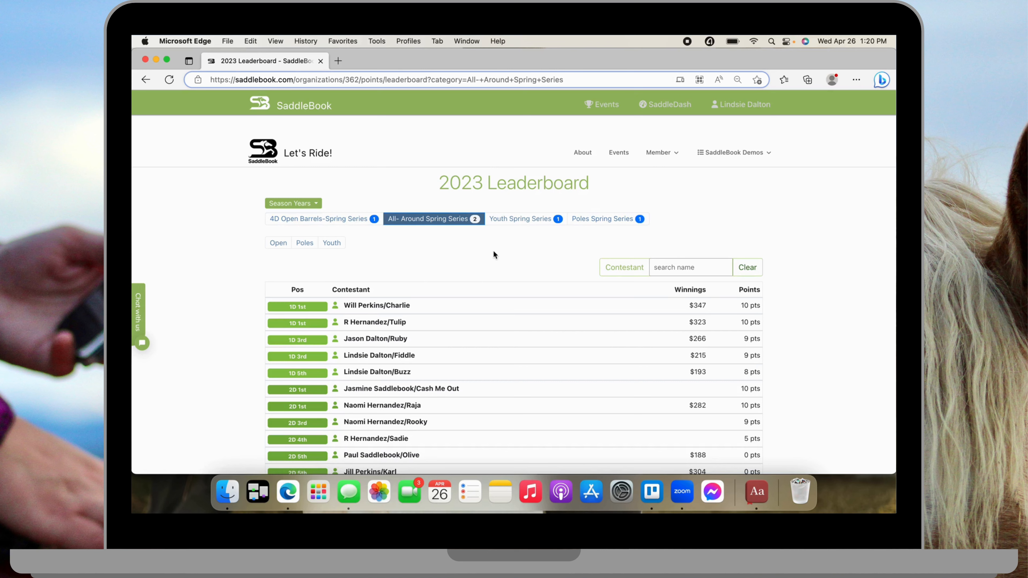
scroll(247, 359, "down", 5)
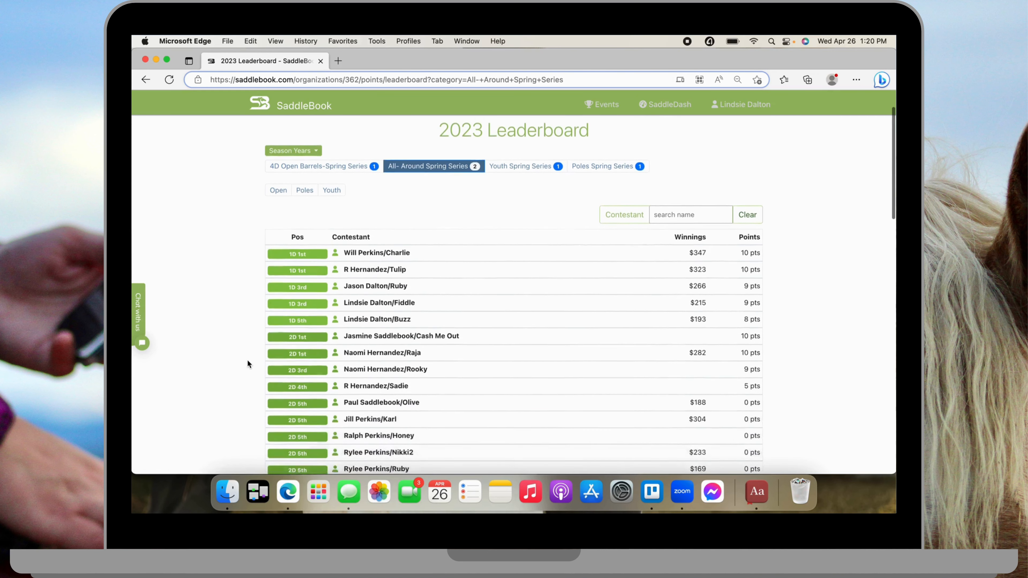
scroll(247, 359, "up", 2)
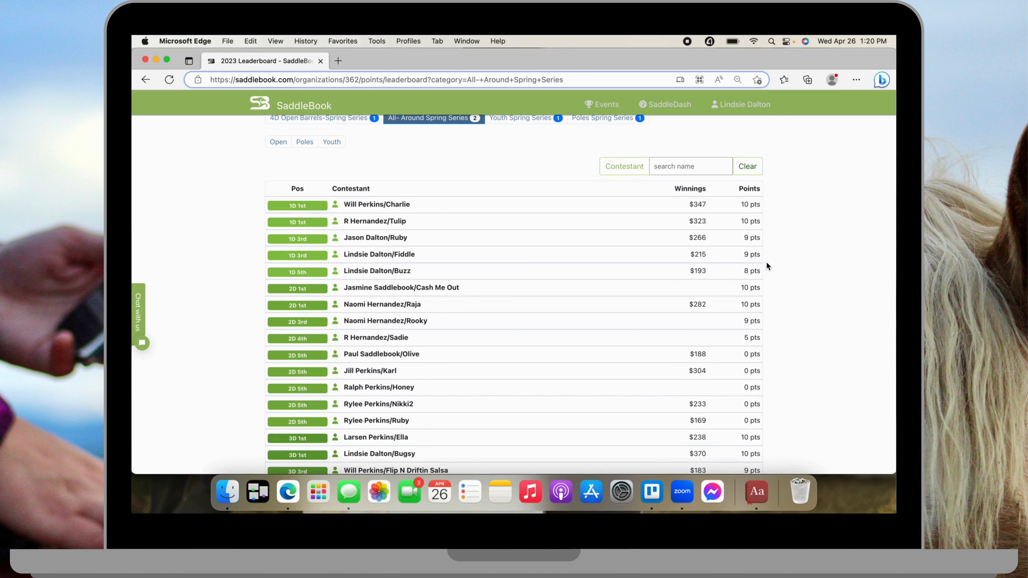
scroll(767, 266, "down", 1)
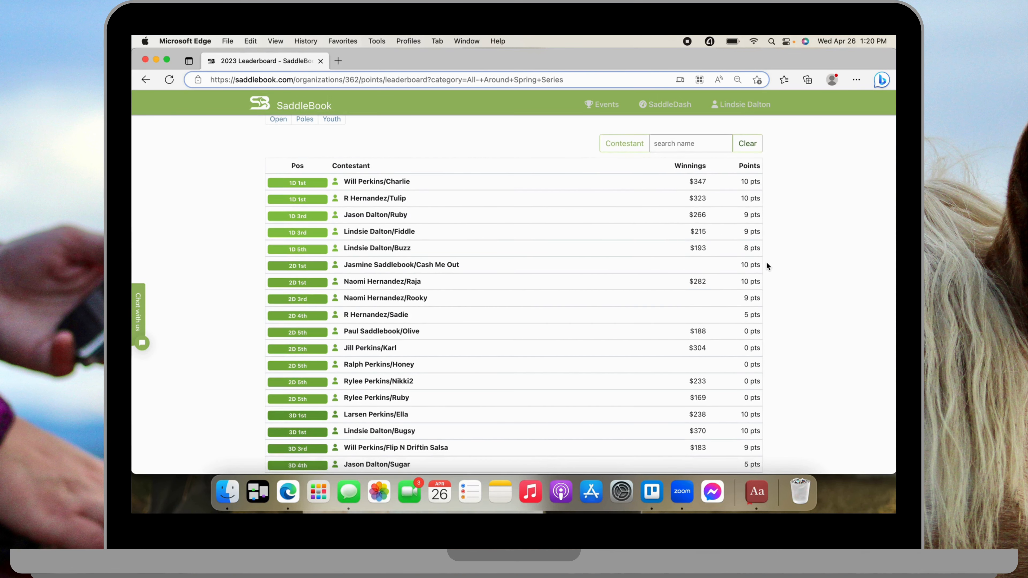
Expand the 4D first-place entry in the All- Around Spring Series standings to examine its points per class.
scroll(766, 263, "down", 2)
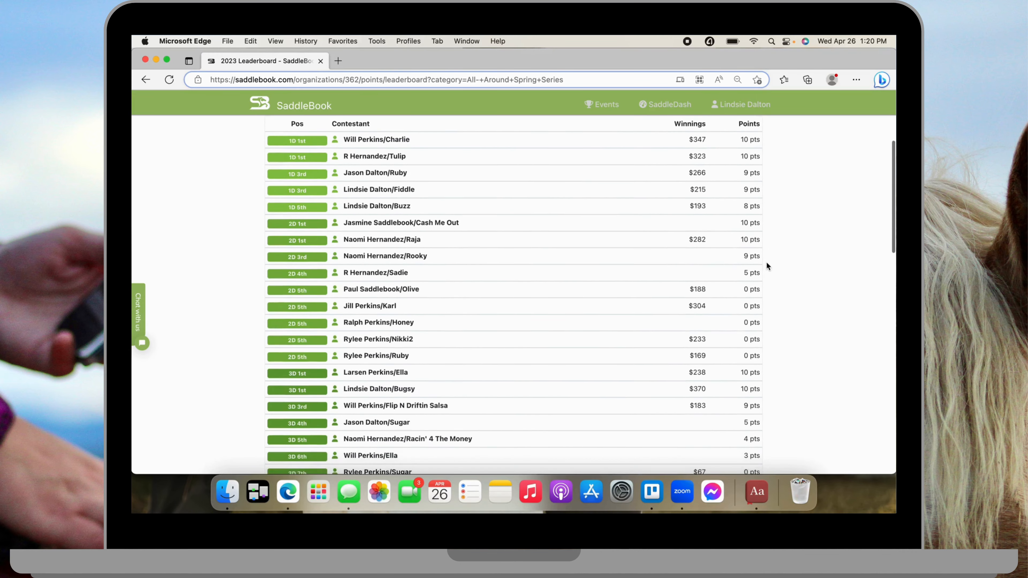
scroll(766, 265, "down", 2)
scroll(767, 265, "down", 5)
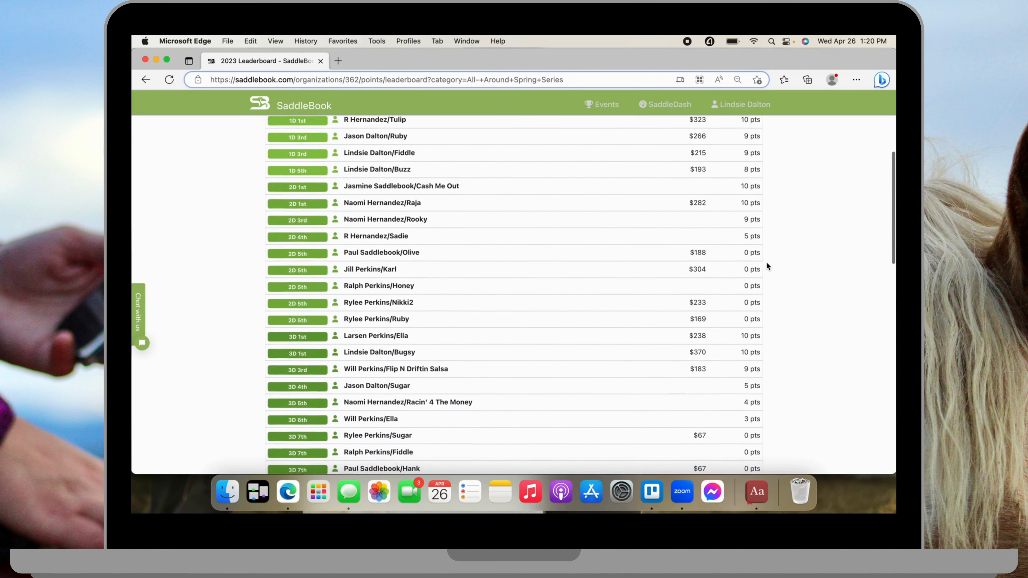
scroll(766, 264, "down", 4)
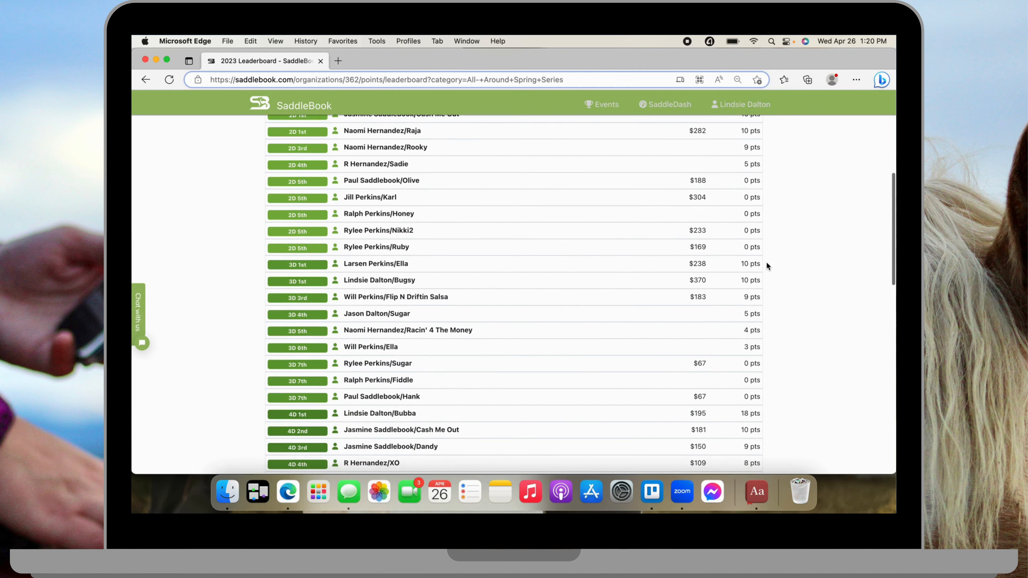
scroll(767, 266, "down", 4)
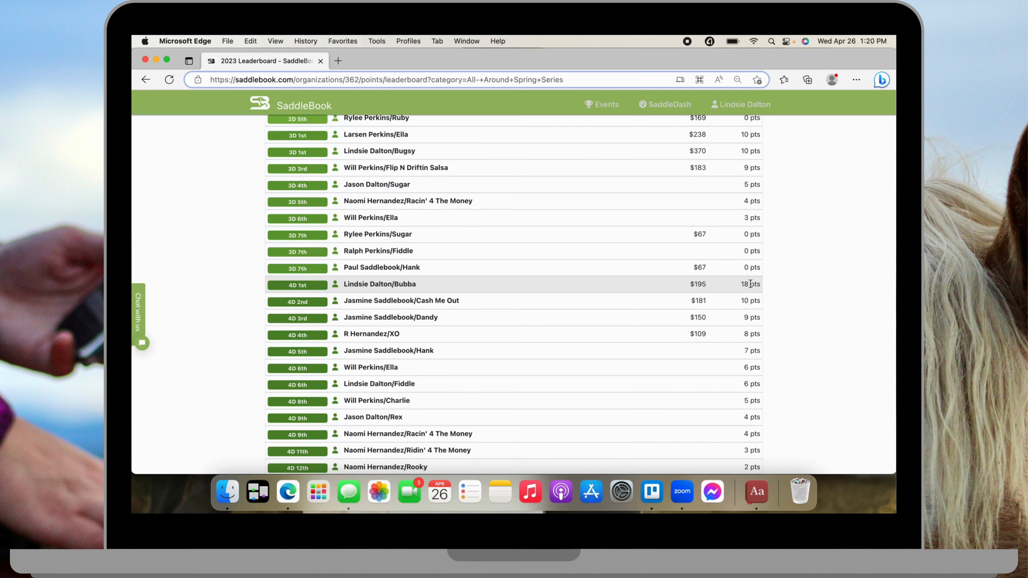
left_click(311, 285)
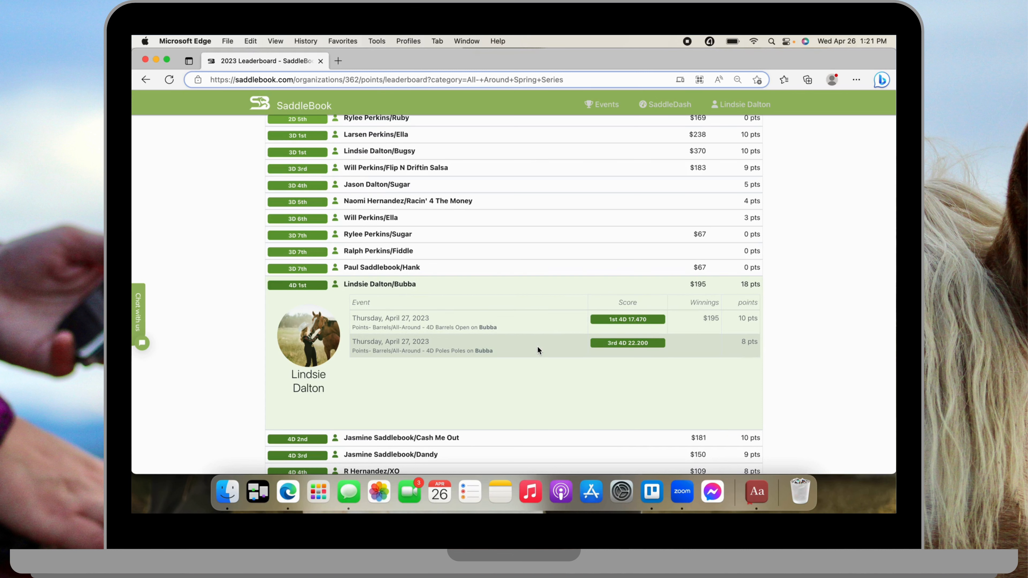
Collapse the 4D first-place entry and review the rest of the All- Around Spring Series standings in all divisions.
scroll(800, 376, "down", 3)
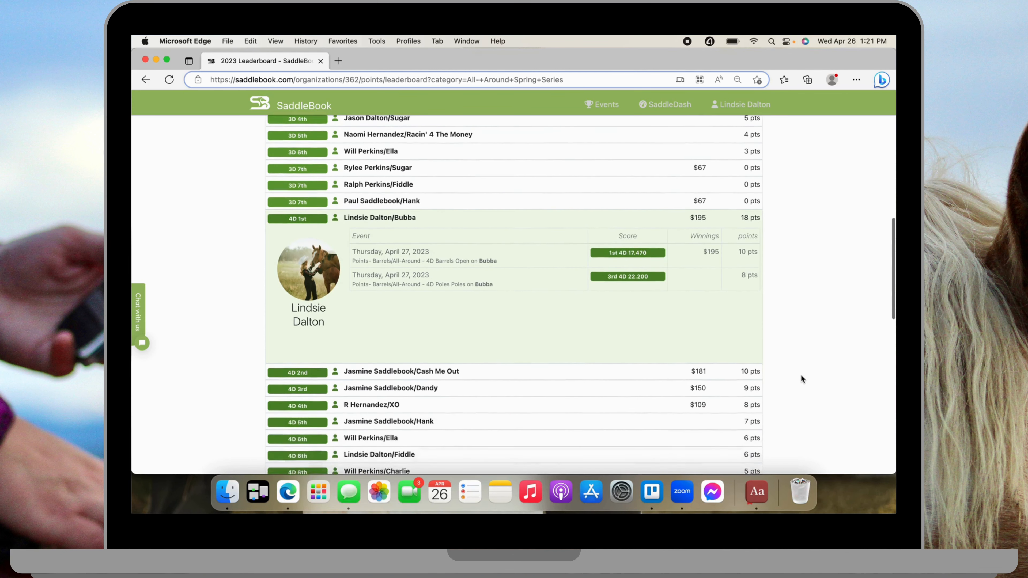
scroll(801, 378, "down", 1)
left_click(306, 194)
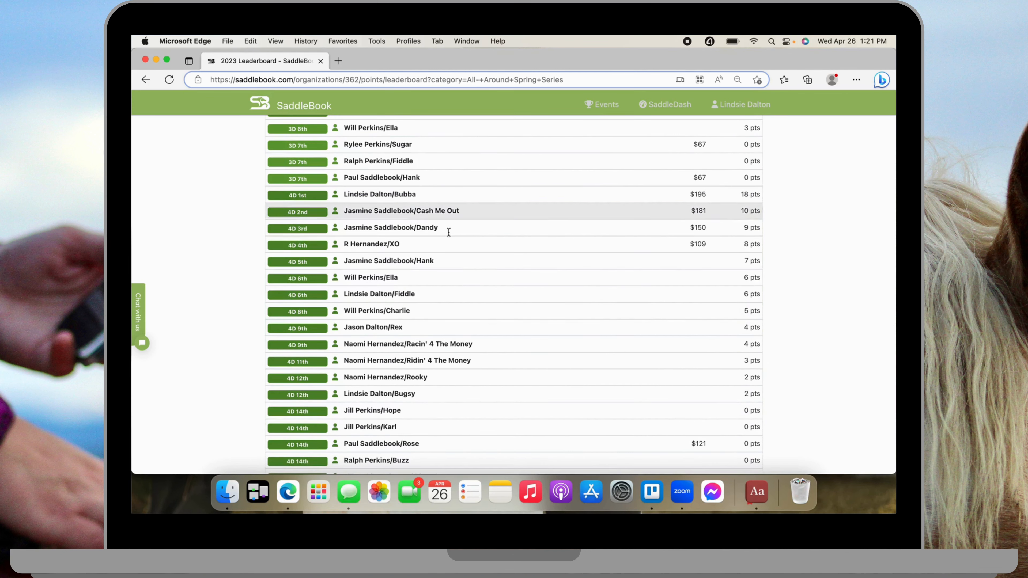
scroll(539, 278, "down", 13)
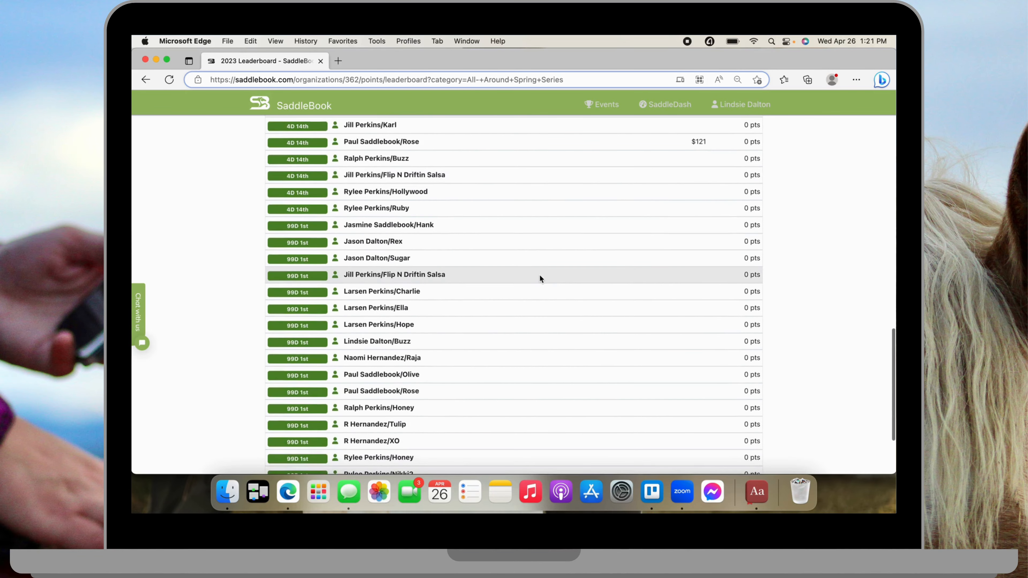
scroll(539, 277, "down", 5)
scroll(540, 277, "up", 20)
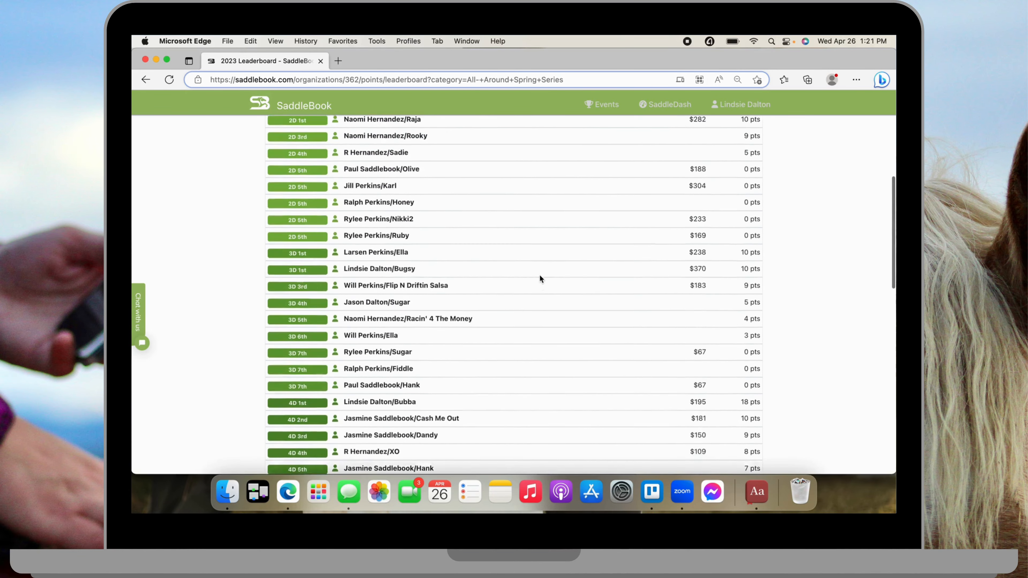
scroll(539, 274, "up", 5)
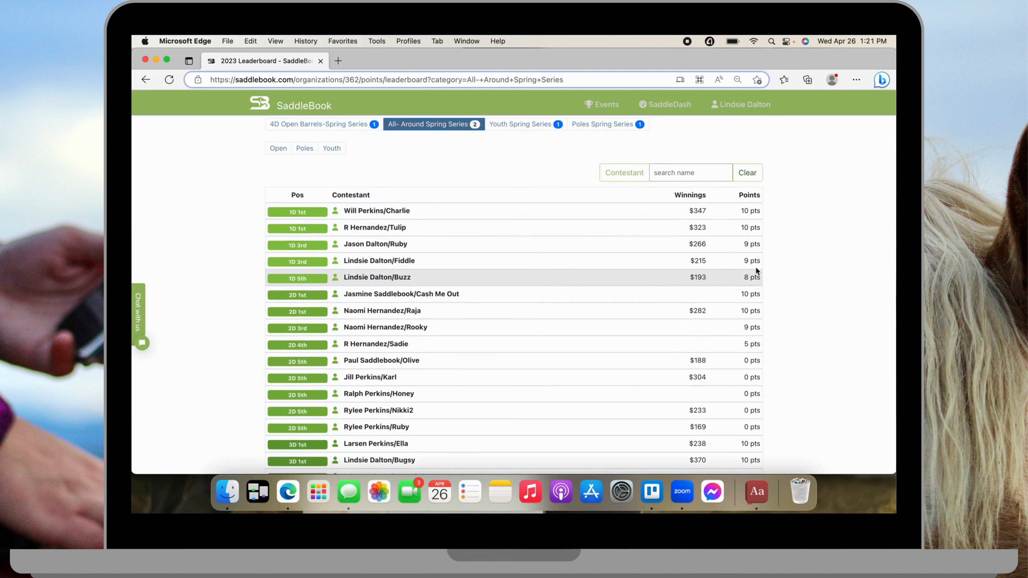
Expand both tied 1D first-place entries to compare their class results and points, and collapse them again.
left_click(296, 230)
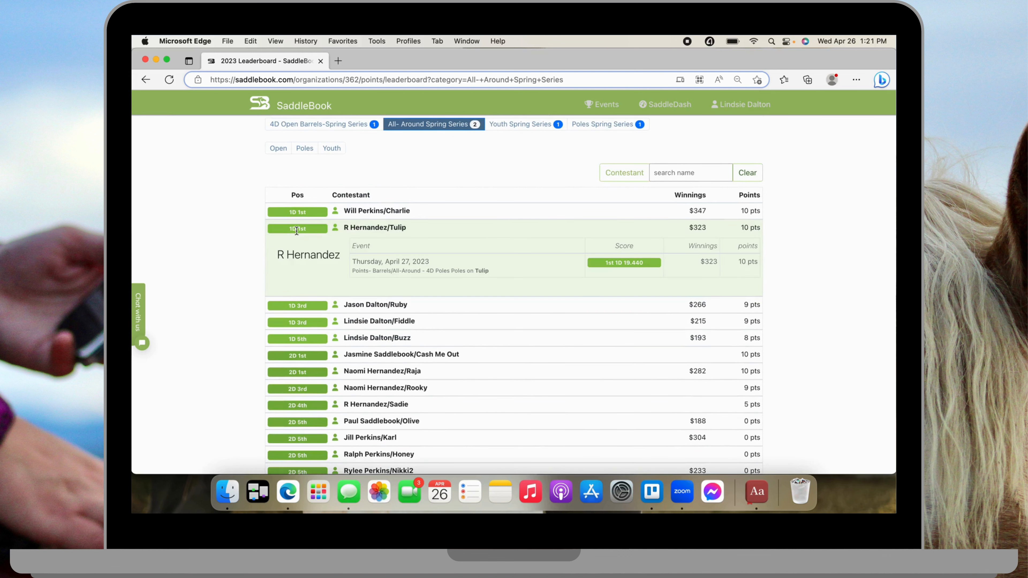
left_click(311, 212)
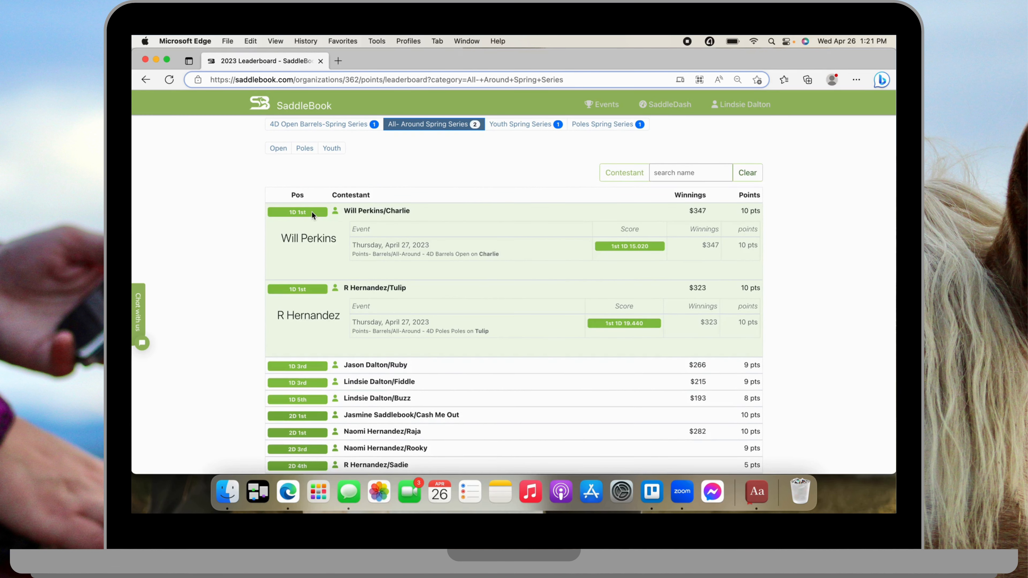
left_click(312, 210)
left_click(313, 232)
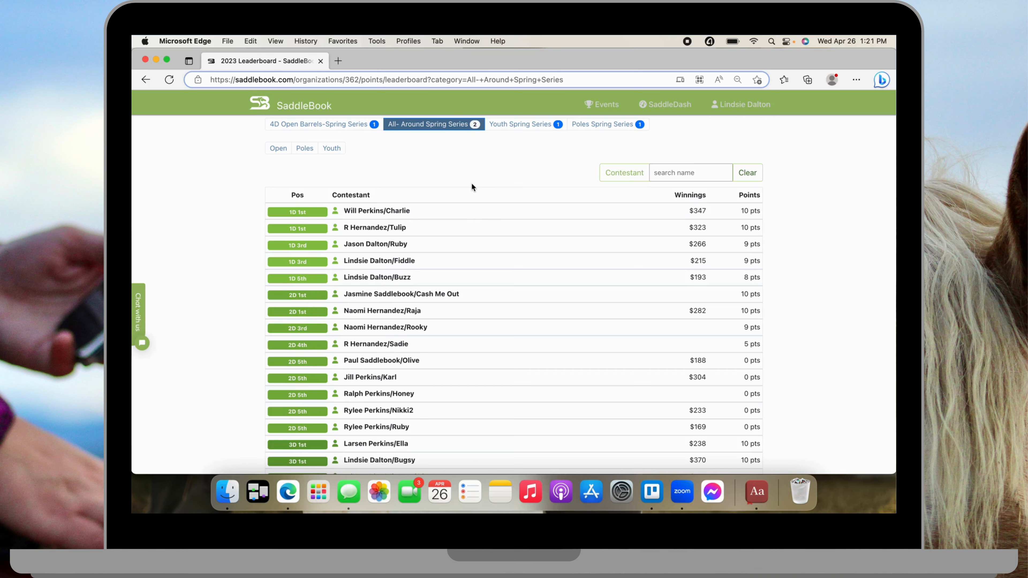
Switch the leaderboard from the All- Around Spring Series to the Youth Spring Series and review its standings.
scroll(471, 187, "up", 2)
left_click(457, 157)
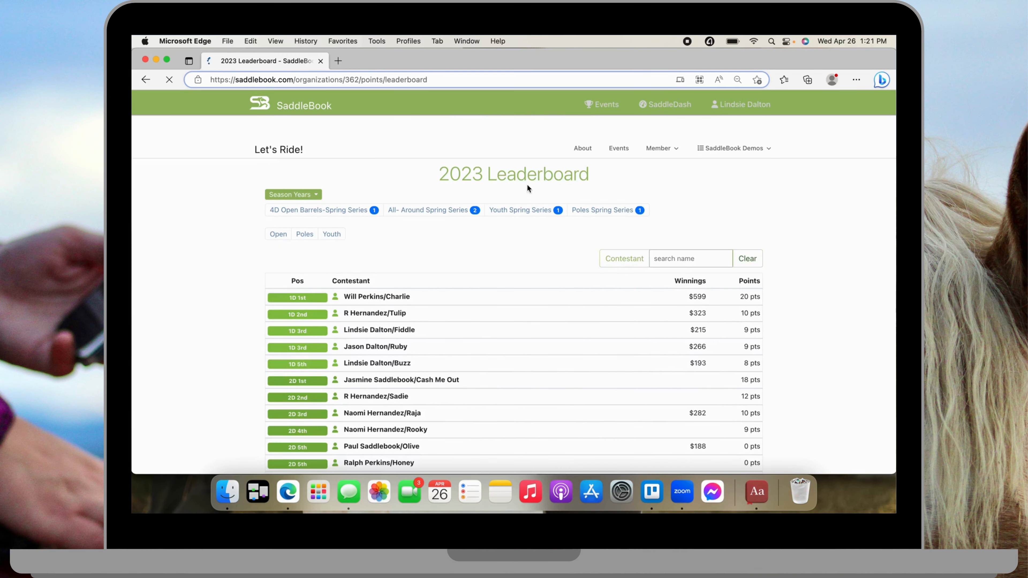
left_click(511, 224)
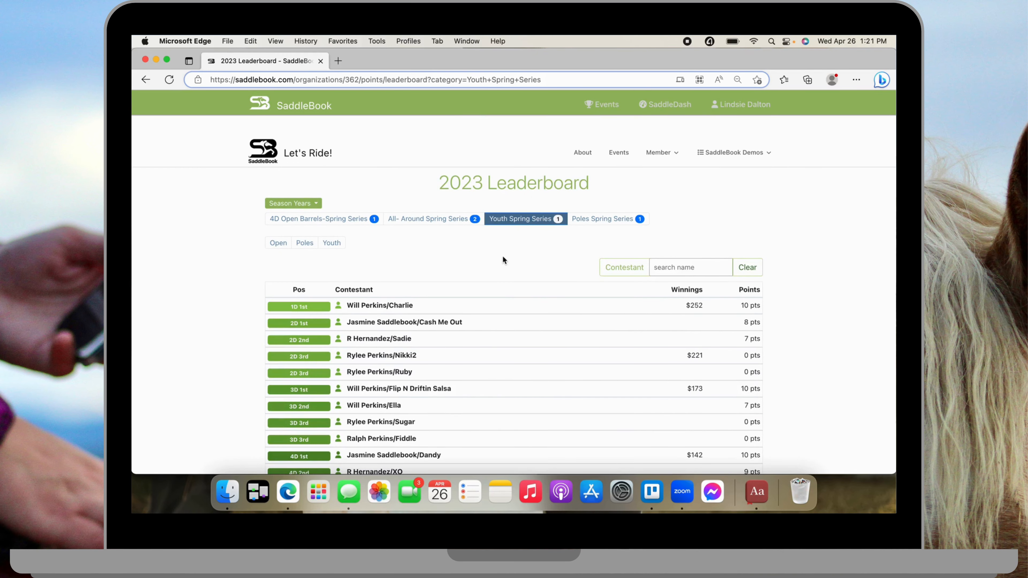
scroll(502, 256, "down", 3)
scroll(501, 256, "down", 3)
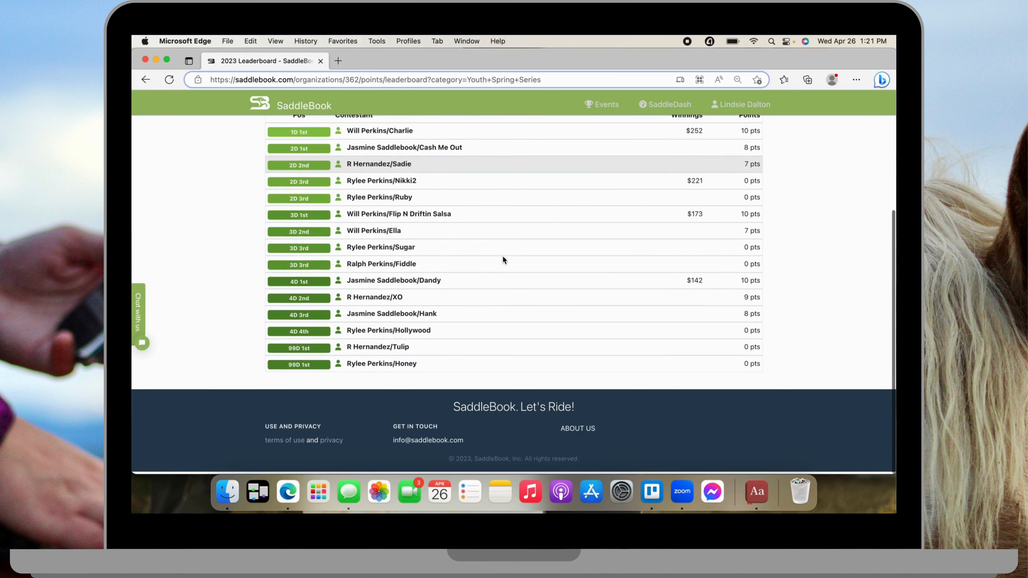
scroll(501, 255, "up", 5)
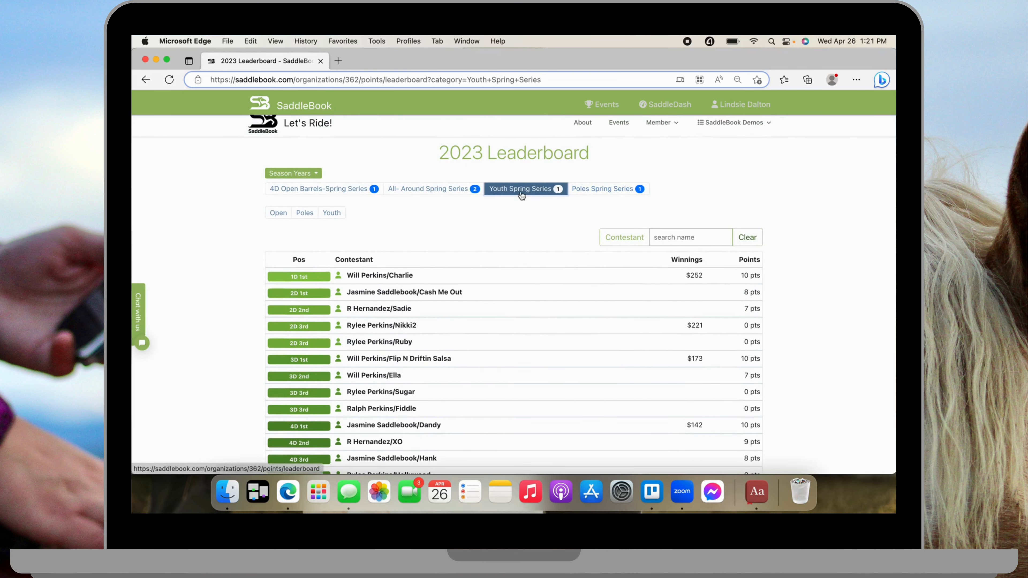
Switch the leaderboard from the Youth Spring Series to the Poles Spring Series and review its standings.
left_click(521, 194)
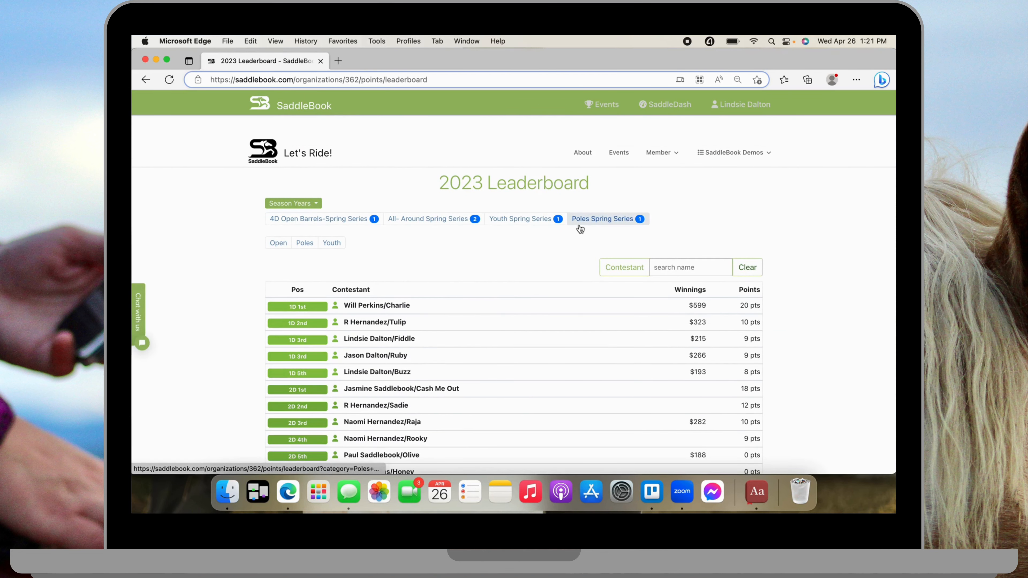
left_click(568, 230)
scroll(529, 252, "down", 2)
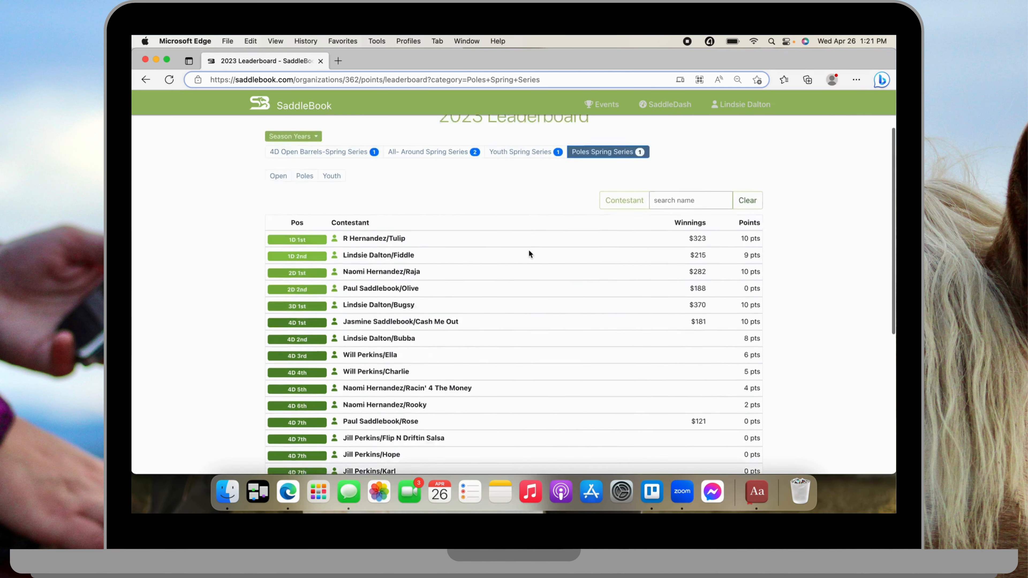
scroll(528, 254, "down", 2)
scroll(528, 254, "up", 4)
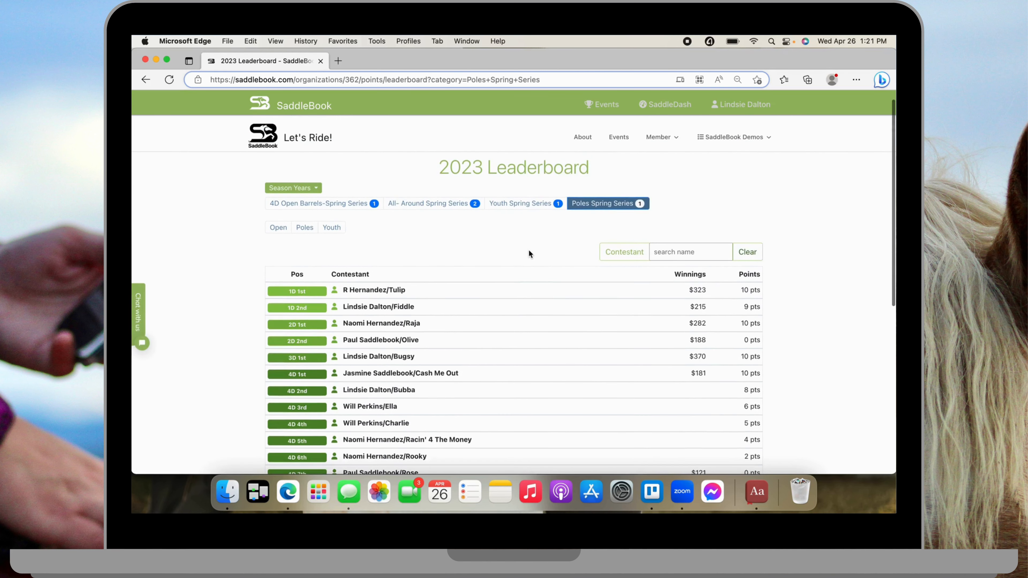
Switch the leaderboard from the Poles Spring Series to the 4D Open Barrels-Spring Series and highlight the filtered page's web address.
left_click(604, 204)
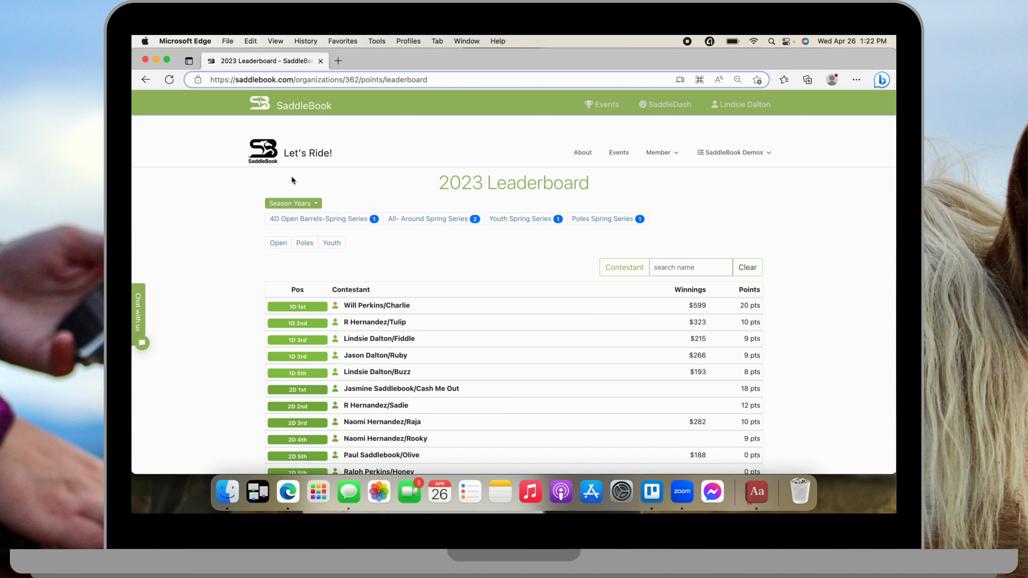
left_click(357, 219)
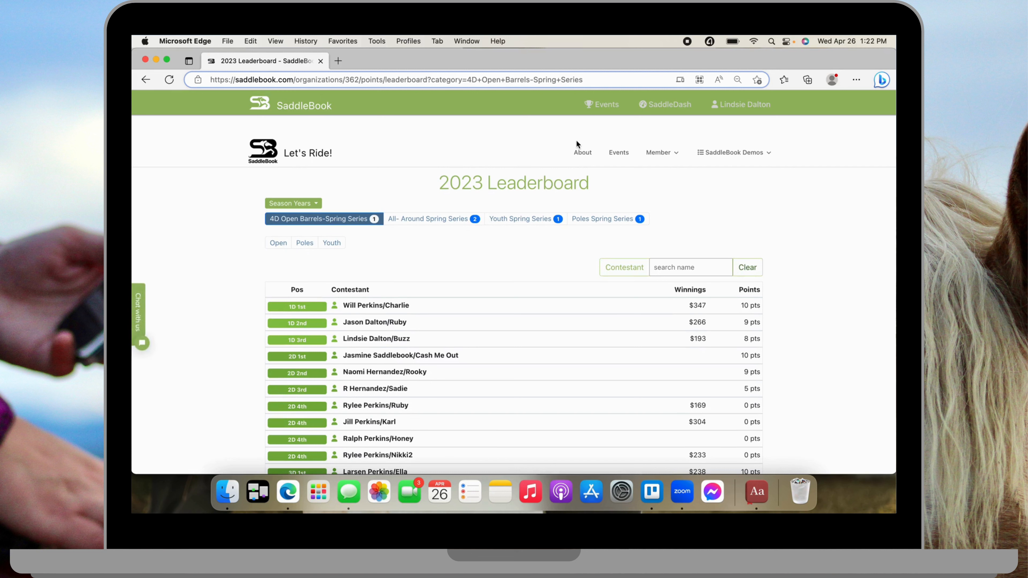
left_click(607, 83)
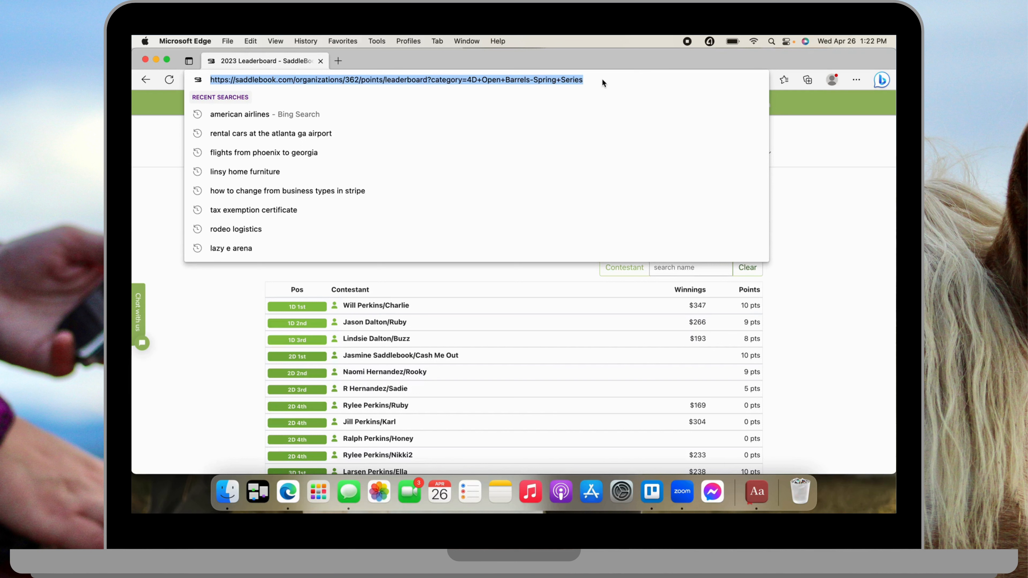
left_click(848, 288)
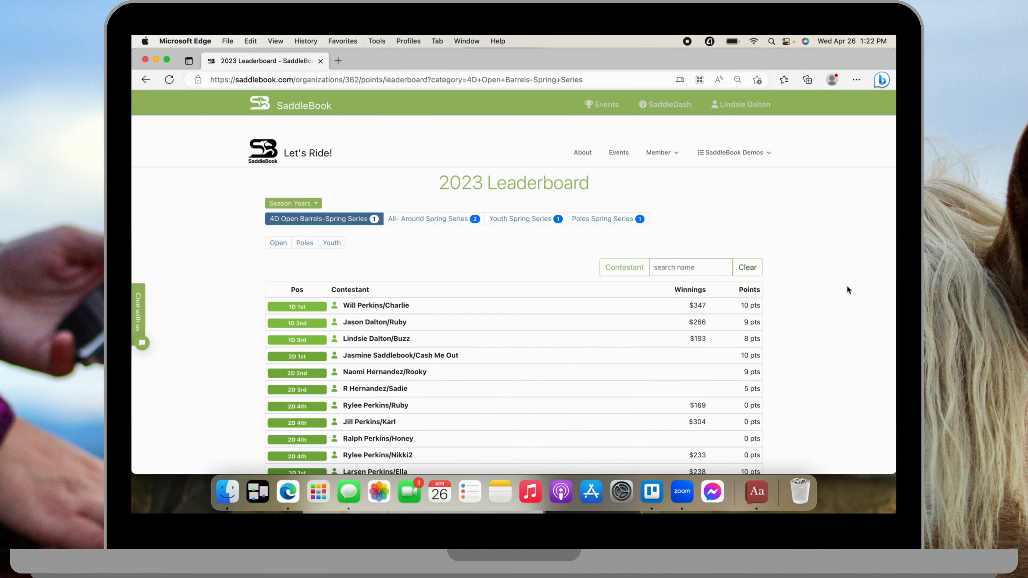
Open the print preview of the 4D Open Barrels-Spring Series leaderboard, look through the page, and close it without saving.
scroll(481, 270, "down", 2)
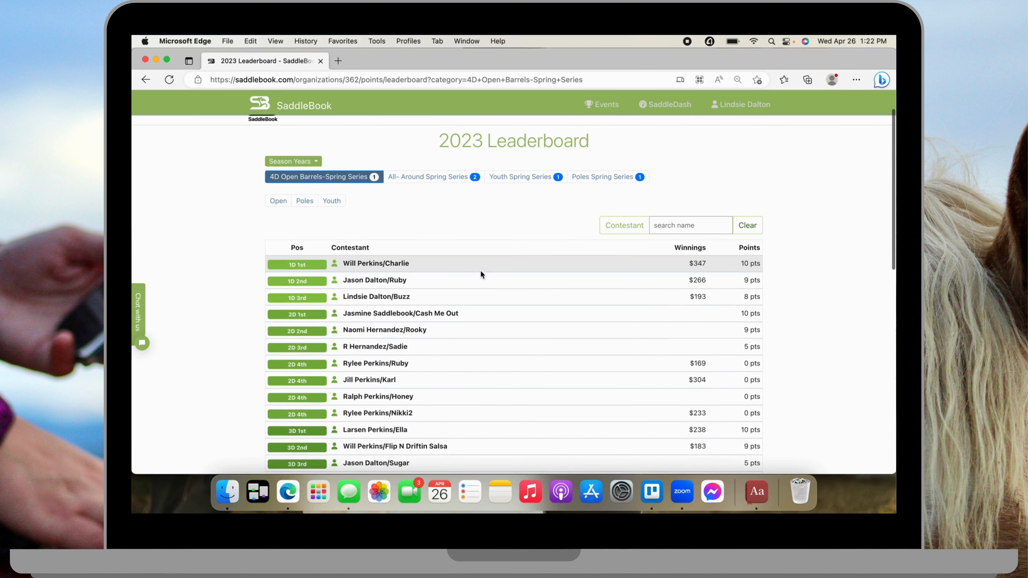
key("super+p")
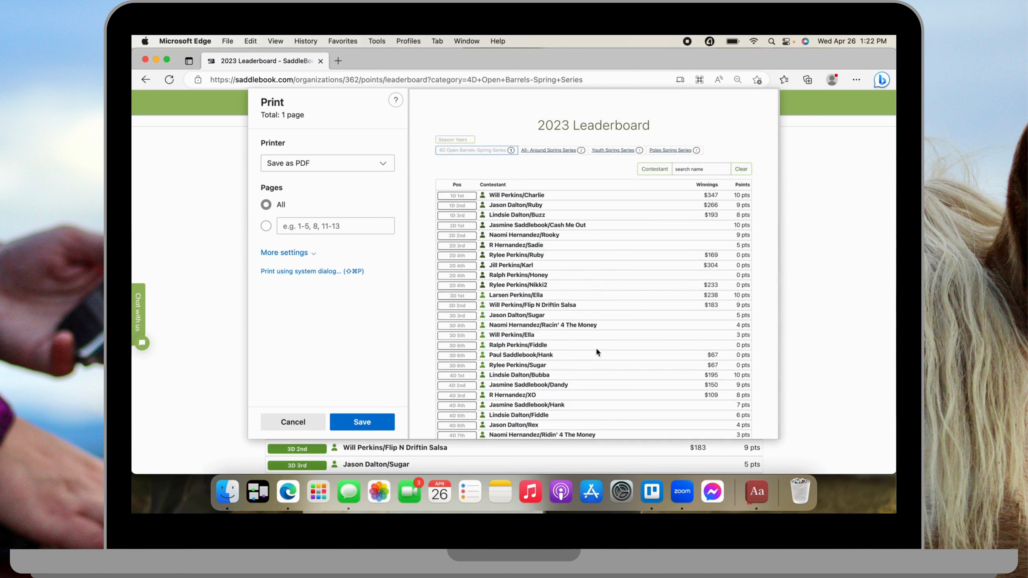
scroll(587, 285, "down", 5)
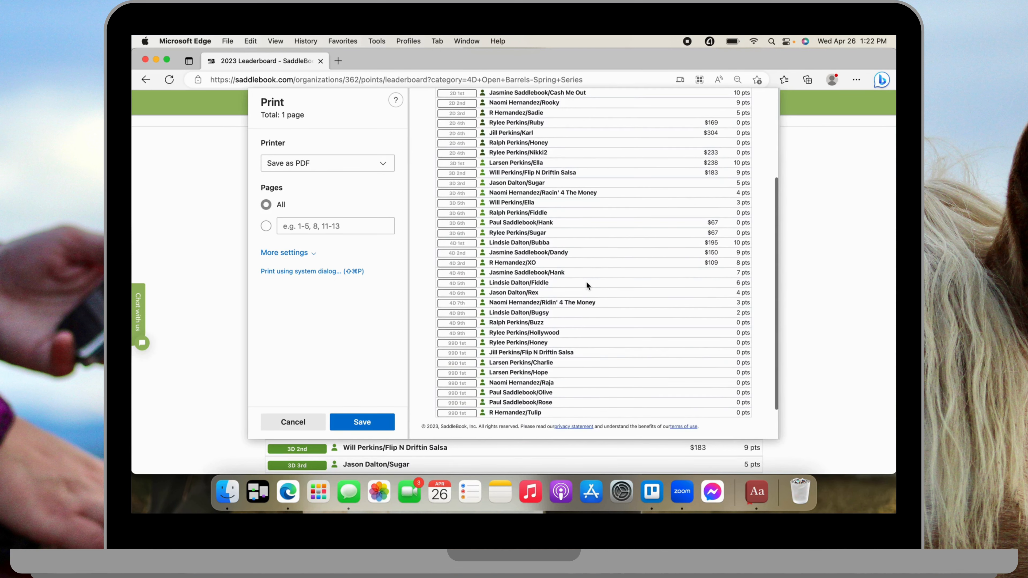
scroll(587, 284, "up", 3)
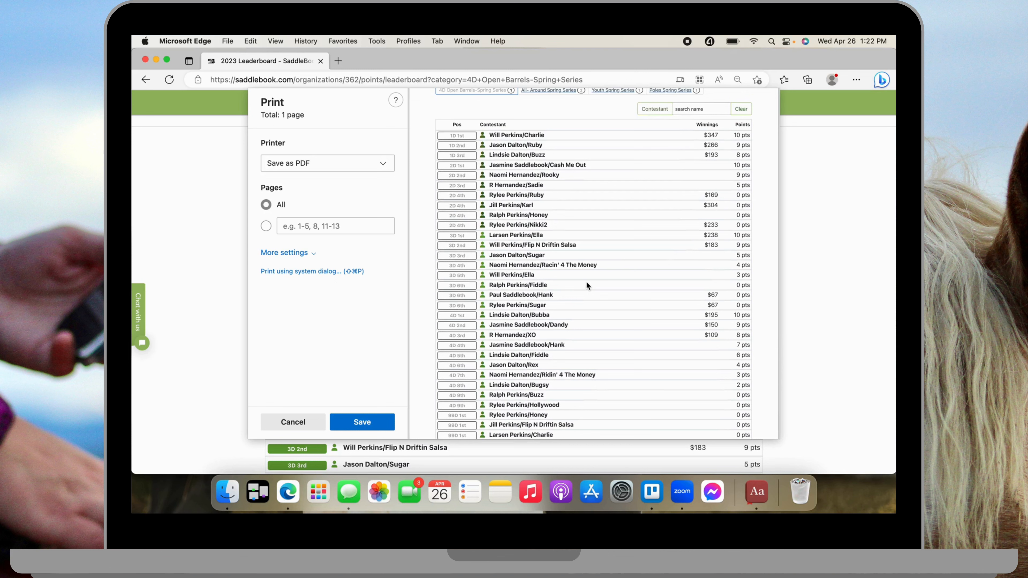
scroll(587, 284, "up", 2)
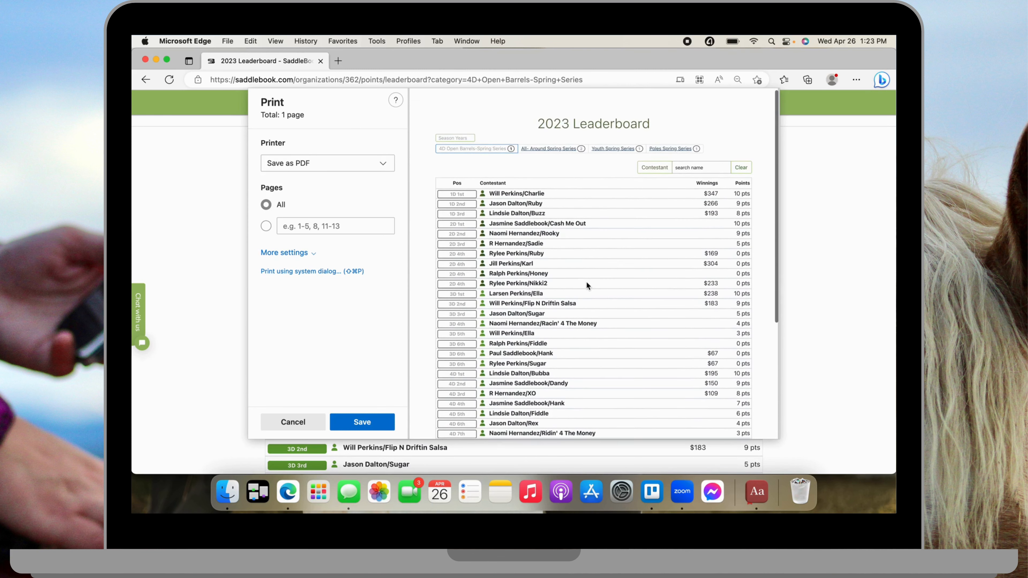
scroll(587, 284, "down", 3)
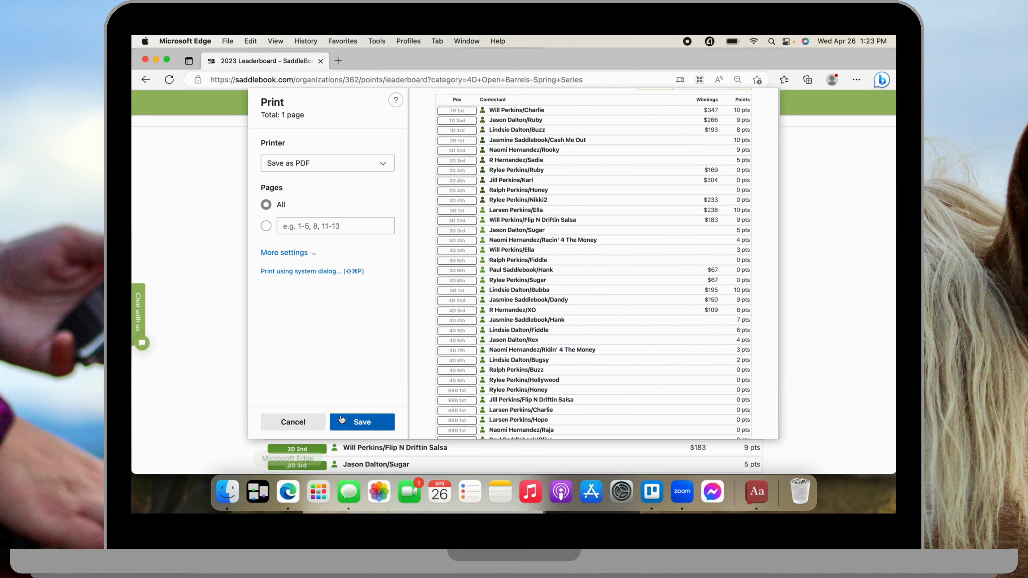
left_click(293, 421)
scroll(230, 365, "up", 2)
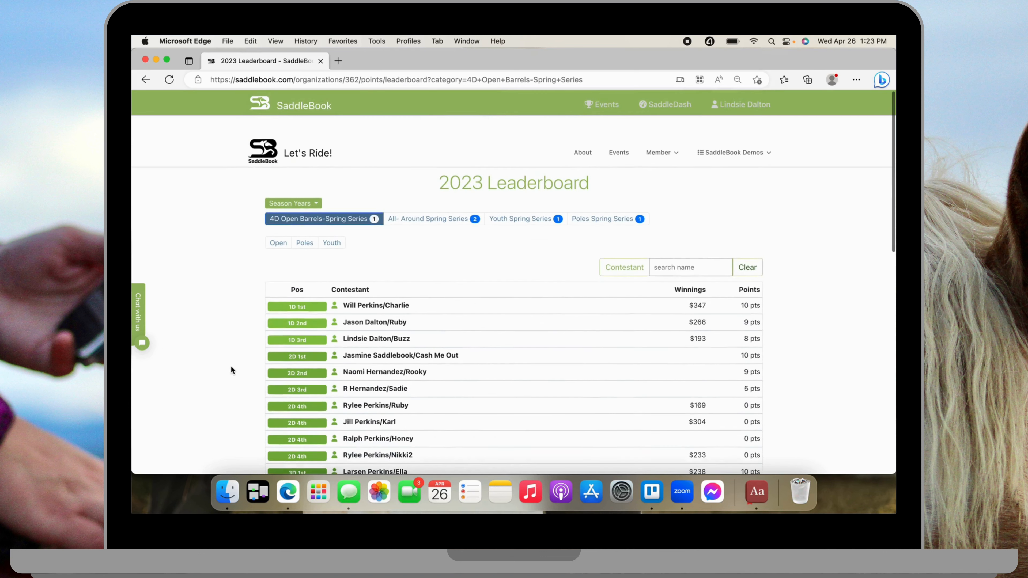